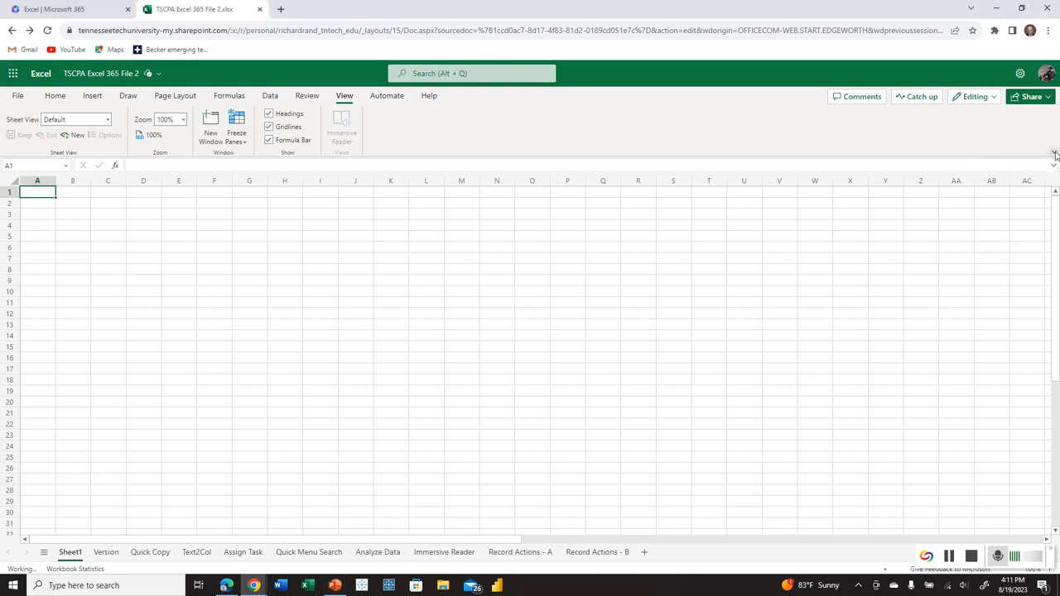
- Try the Single Line Ribbon layout and return to the Classic Ribbon layout
{"action": "left_click", "coordinate": [1055, 155]}
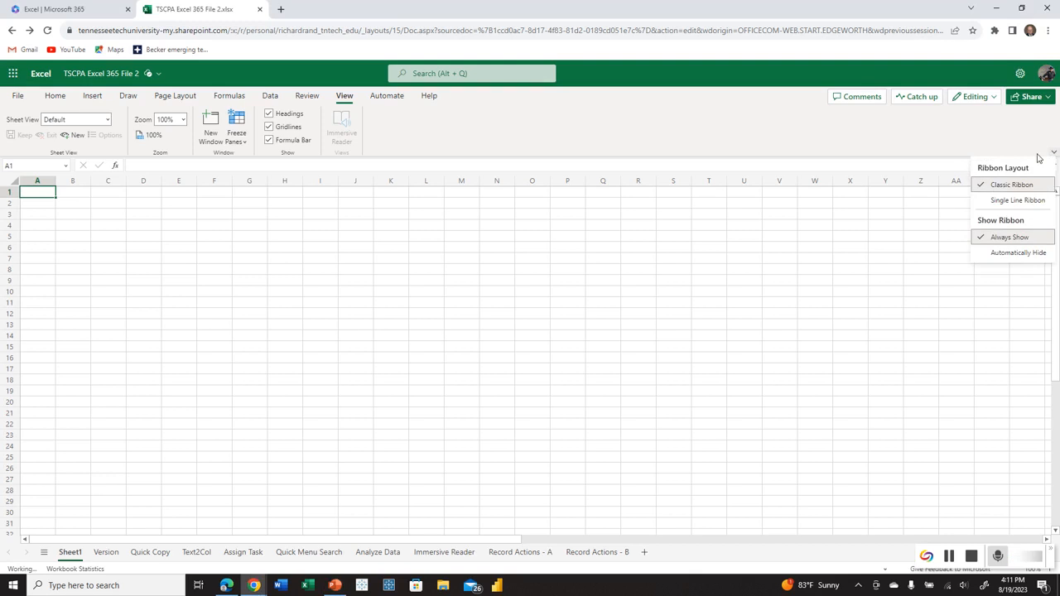
{"action": "left_click", "coordinate": [995, 201]}
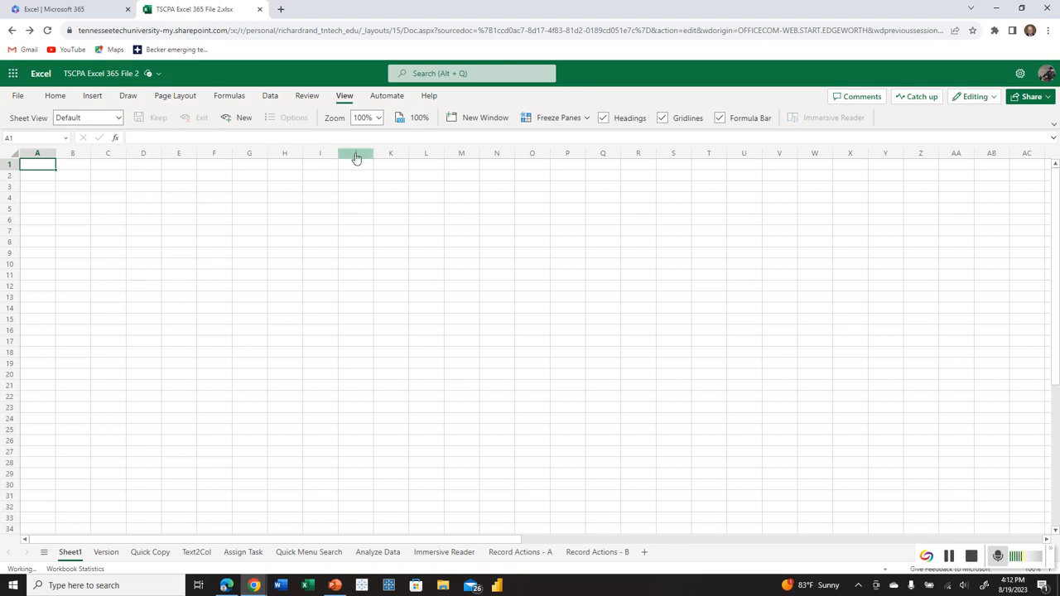
{"action": "left_click", "coordinate": [1054, 126]}
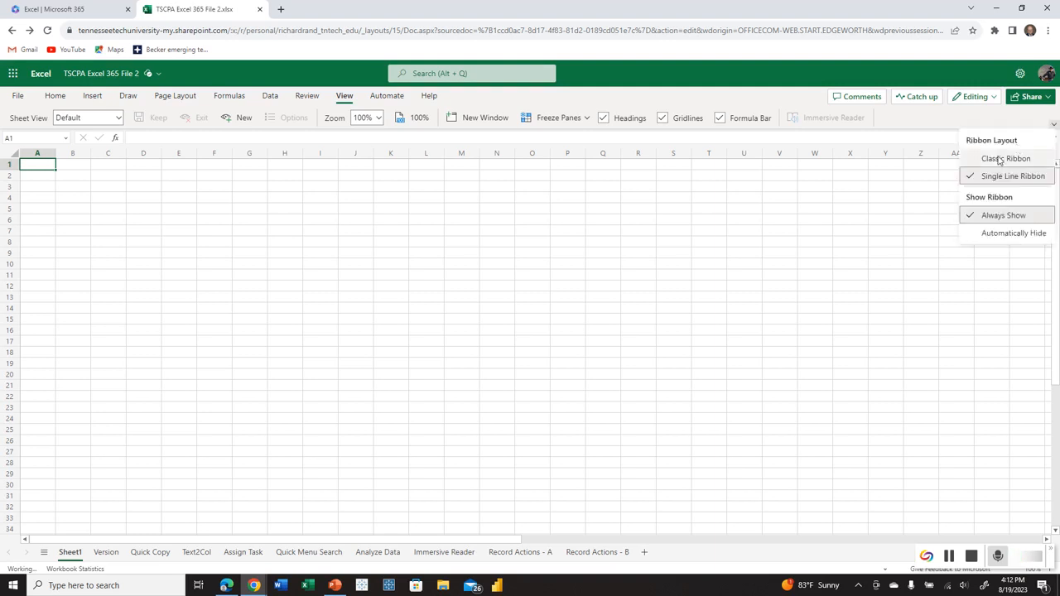
{"action": "left_click", "coordinate": [1004, 157]}
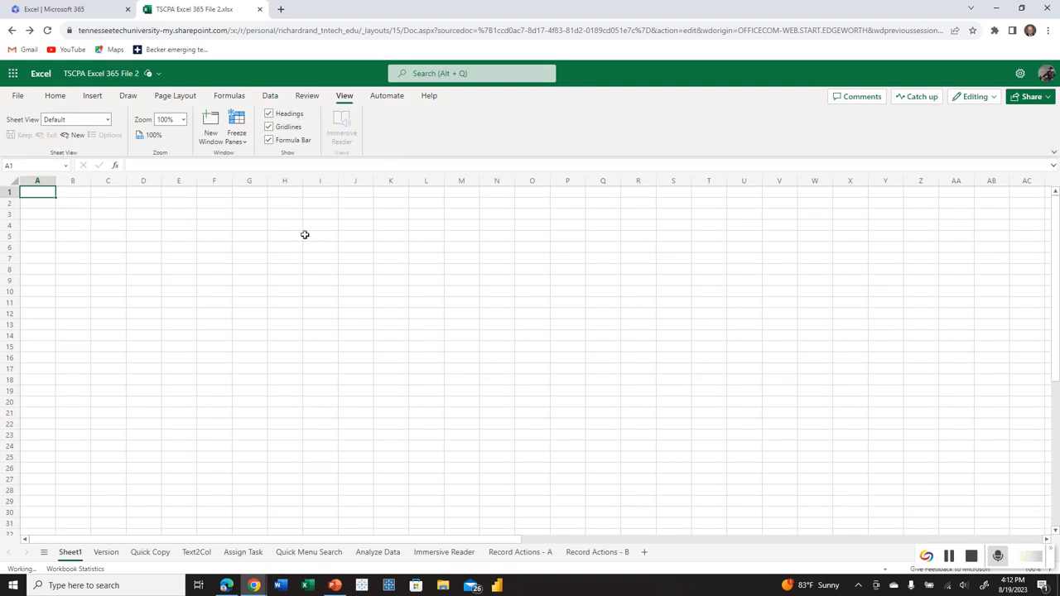
- On the Version sheet, open the workbook's version history, preview the Tuesday, 9:59 AM version, and return to the document
{"action": "left_click", "coordinate": [106, 551]}
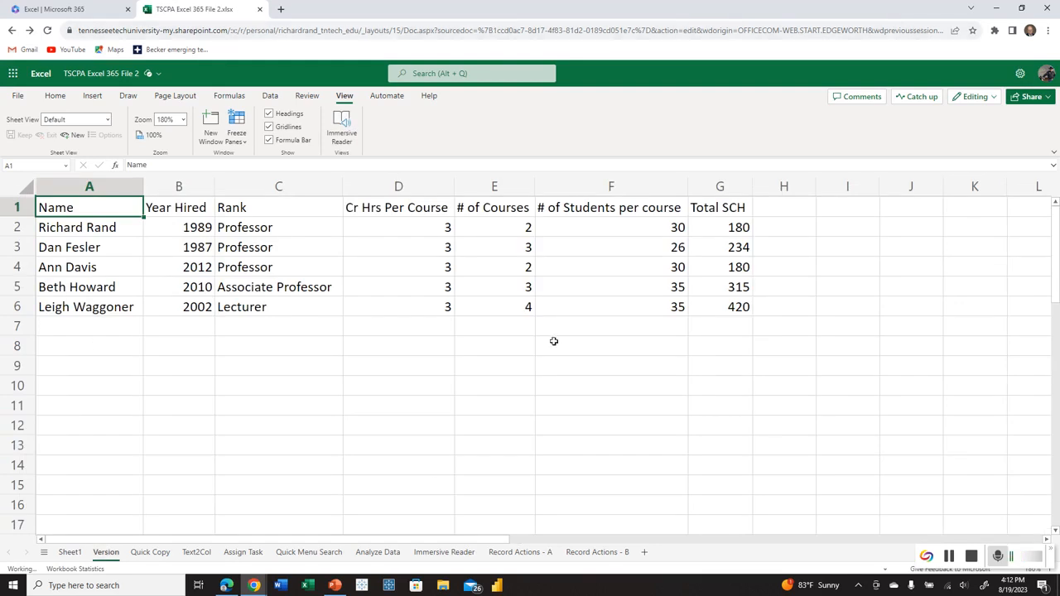
{"action": "left_click", "coordinate": [18, 96]}
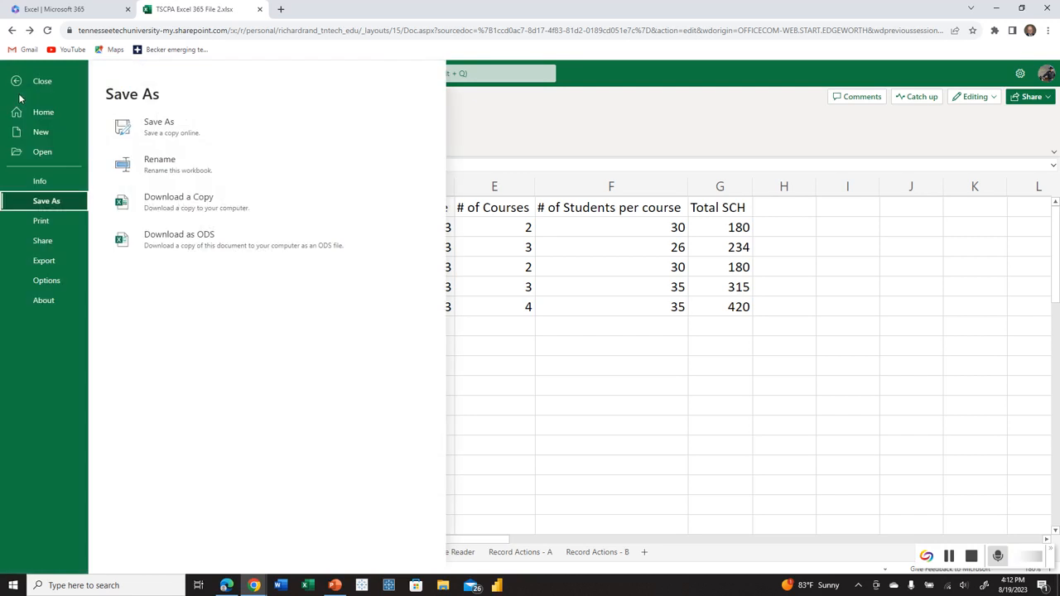
{"action": "left_click", "coordinate": [40, 181]}
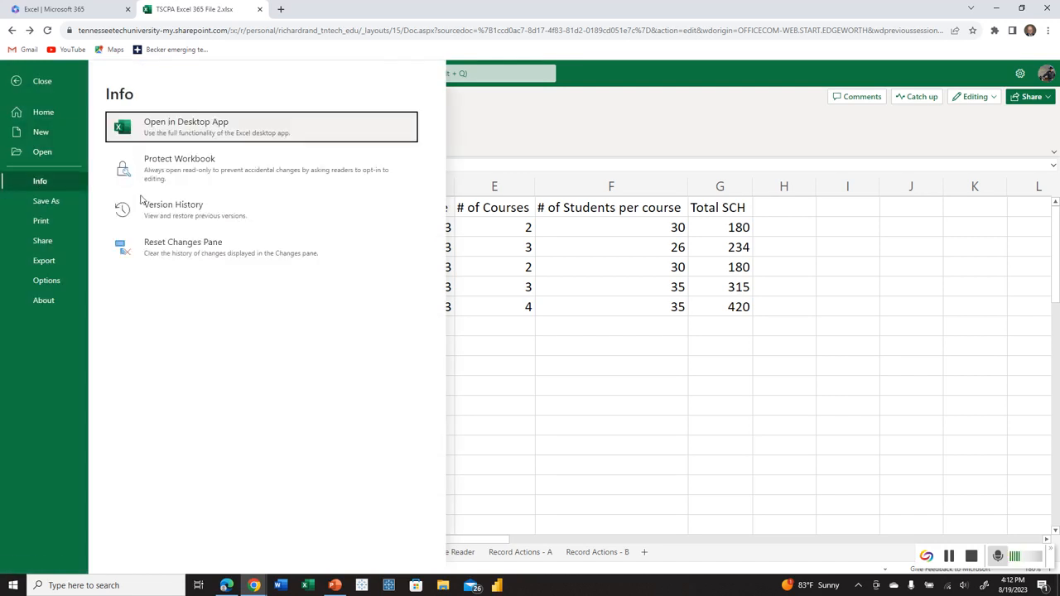
{"action": "left_click", "coordinate": [173, 207]}
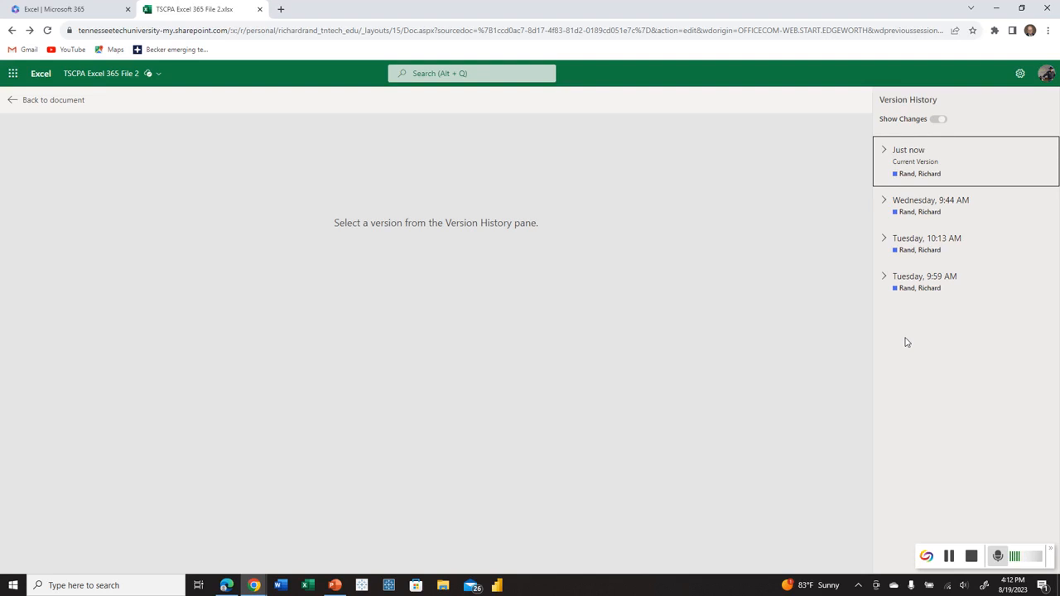
{"action": "left_click", "coordinate": [935, 283]}
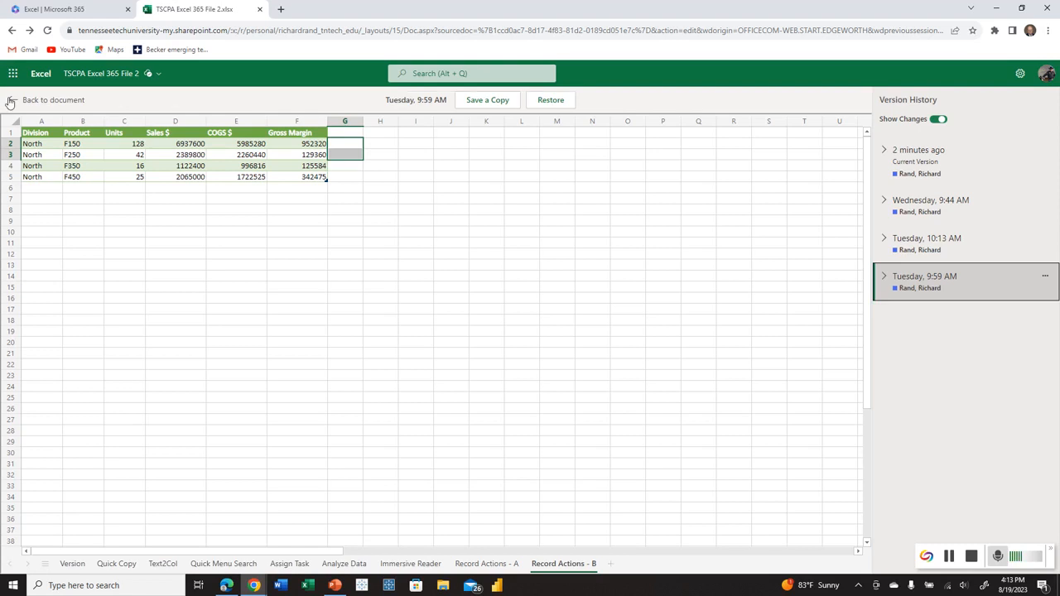
{"action": "left_click", "coordinate": [11, 100]}
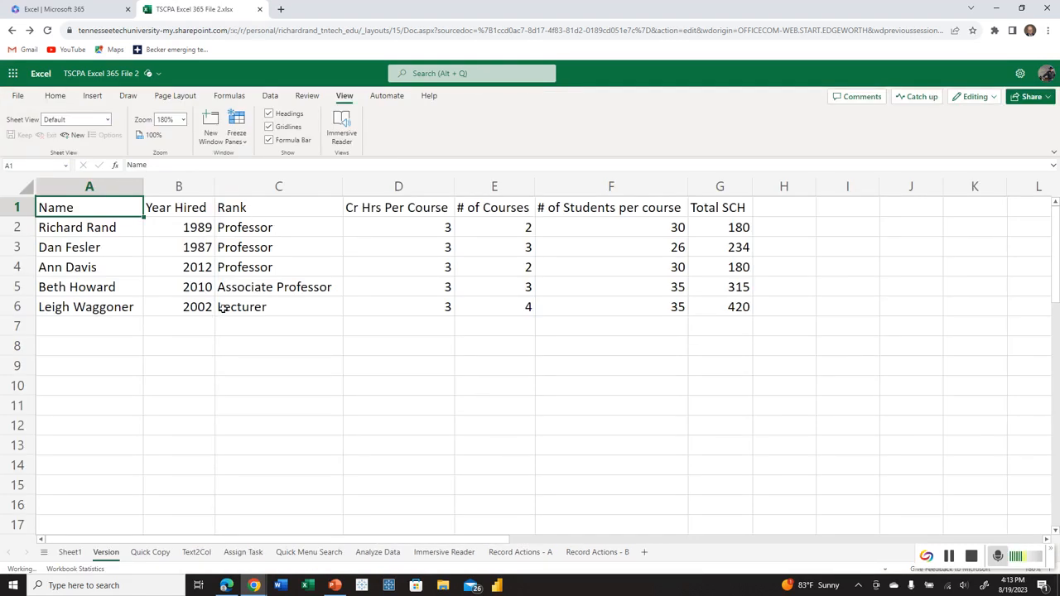
- Open the Quick Copy sheet and examine the formulas behind the Total SCH column, starting at G2
{"action": "left_click", "coordinate": [150, 551]}
{"action": "left_click", "coordinate": [334, 365]}
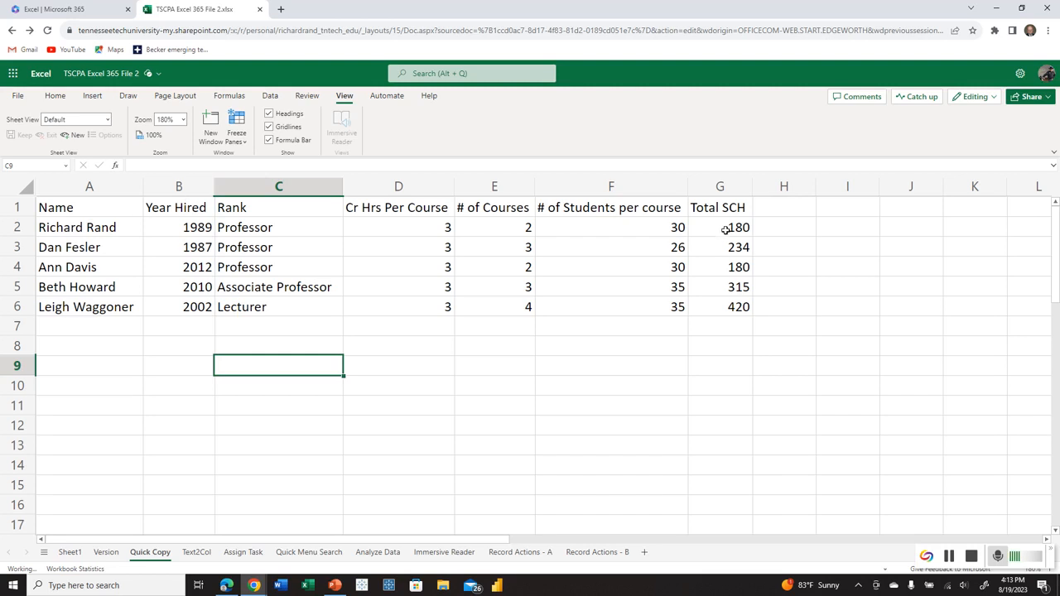
{"action": "left_click", "coordinate": [734, 187]}
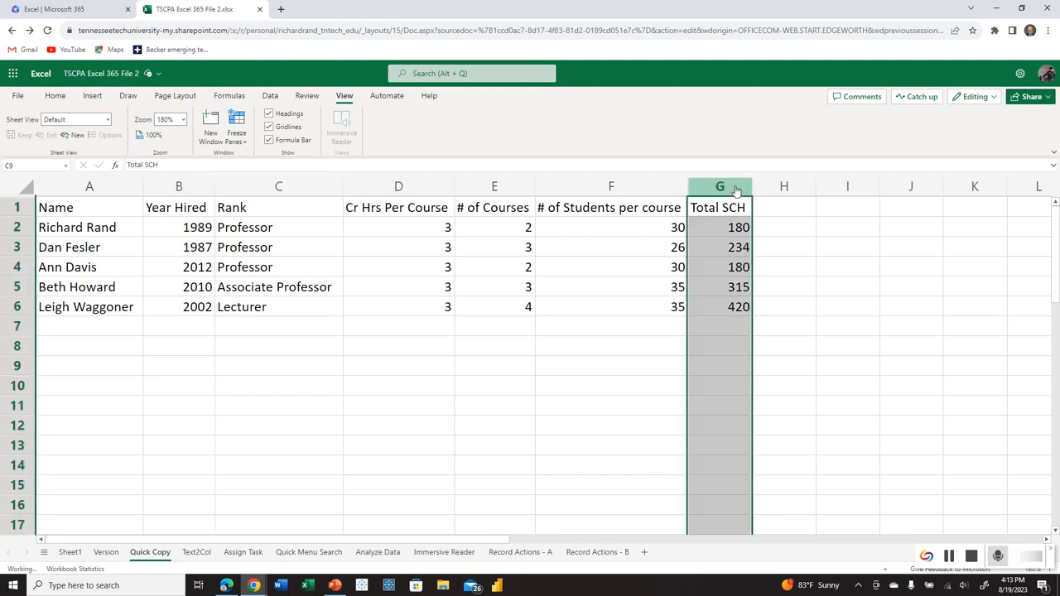
{"action": "left_click", "coordinate": [720, 231]}
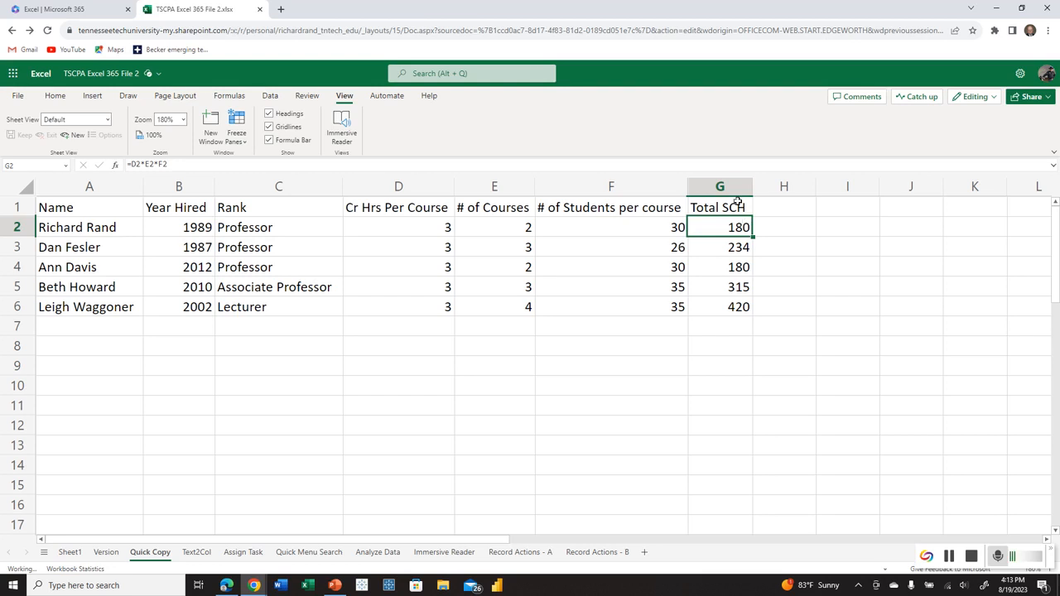
{"action": "left_click", "coordinate": [709, 244]}
{"action": "left_click", "coordinate": [721, 225]}
- Copy the faculty data in A2:G6 and paste it as values only, starting at A8
{"action": "left_click_drag", "start_coordinate": [91, 226], "coordinate": [701, 302]}
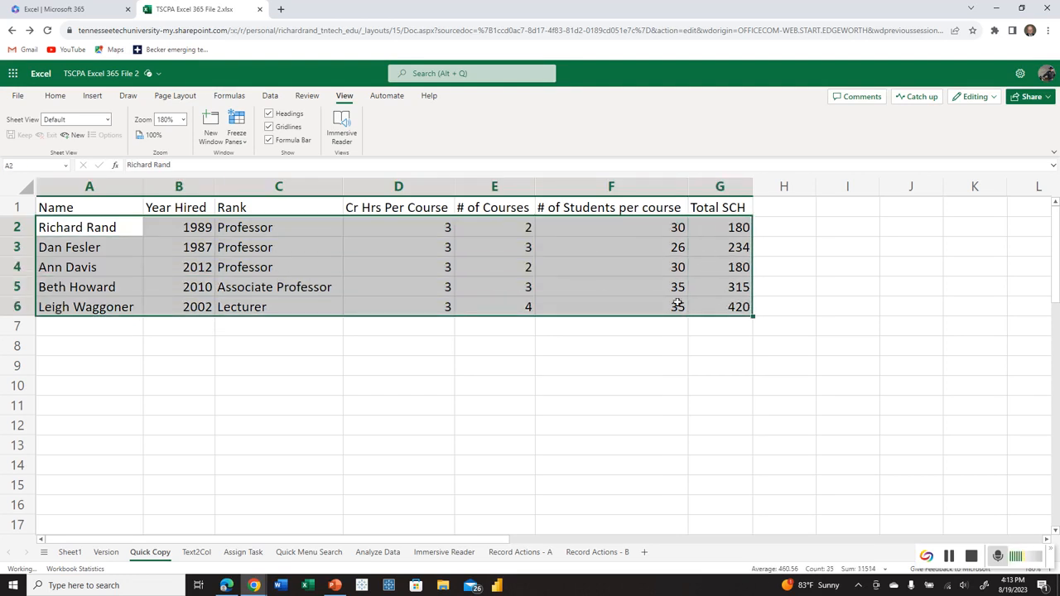
{"action": "right_click", "coordinate": [639, 278]}
{"action": "left_click", "coordinate": [671, 328]}
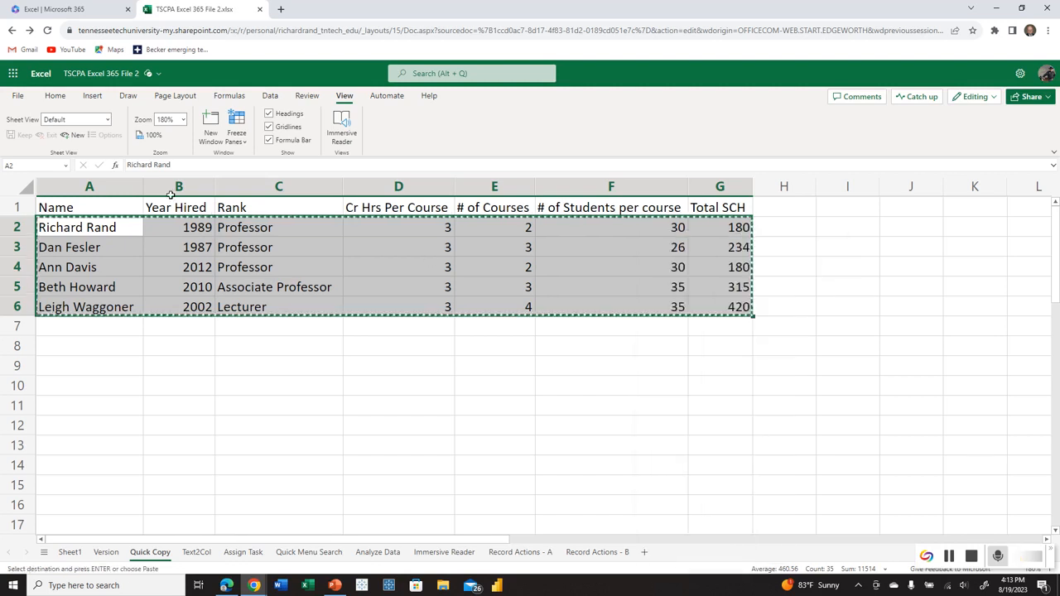
{"action": "left_click", "coordinate": [53, 347]}
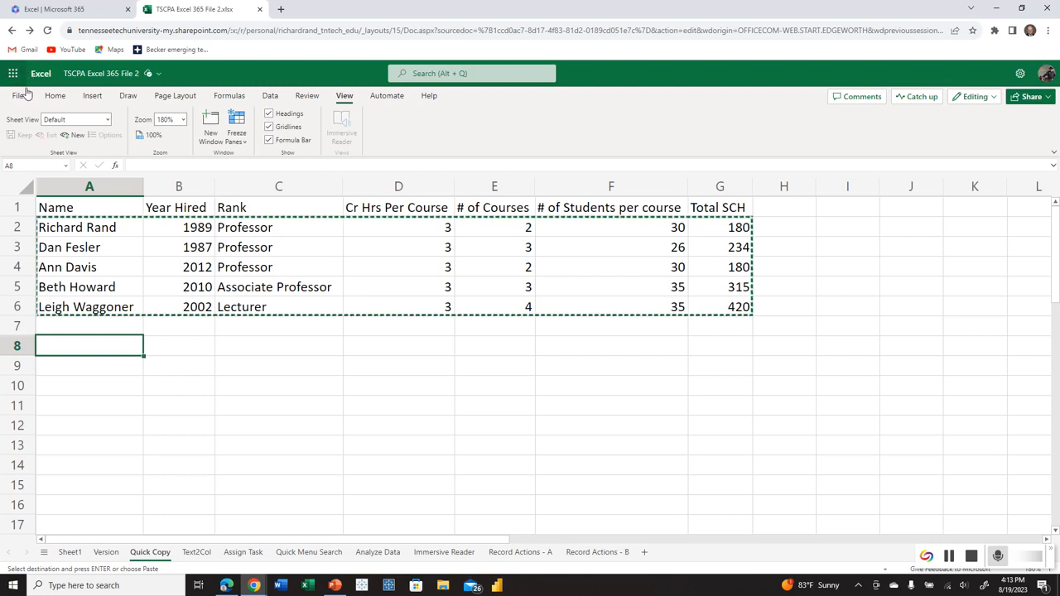
{"action": "left_click", "coordinate": [53, 96]}
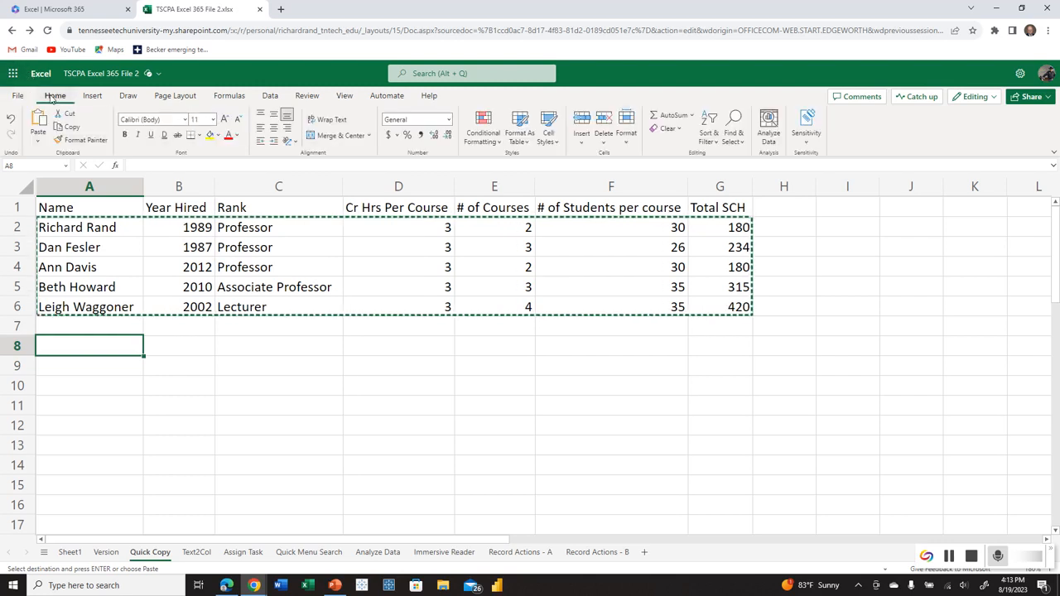
{"action": "left_click", "coordinate": [37, 140]}
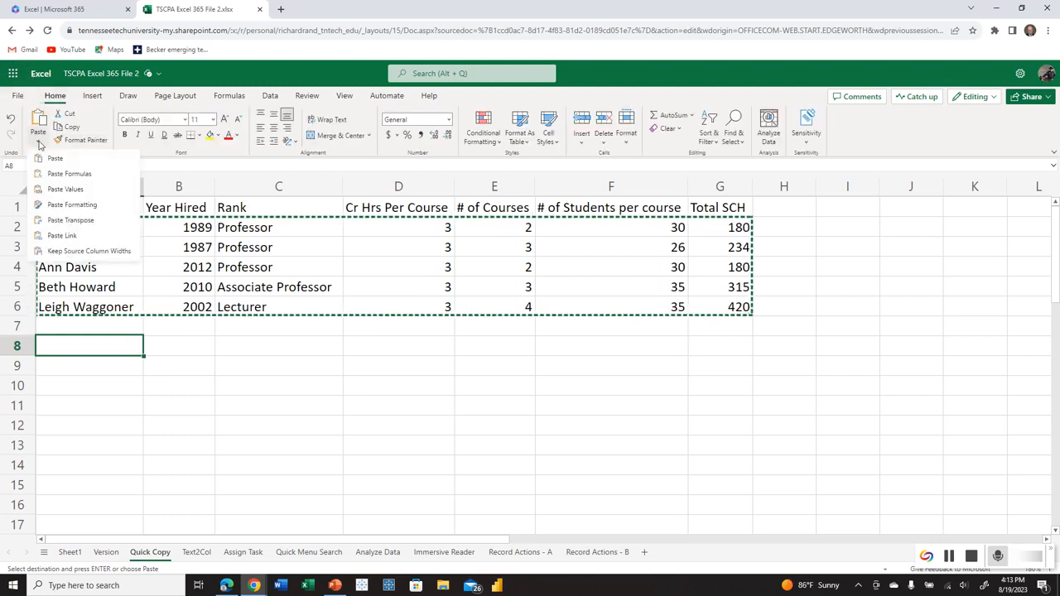
{"action": "left_click", "coordinate": [60, 190]}
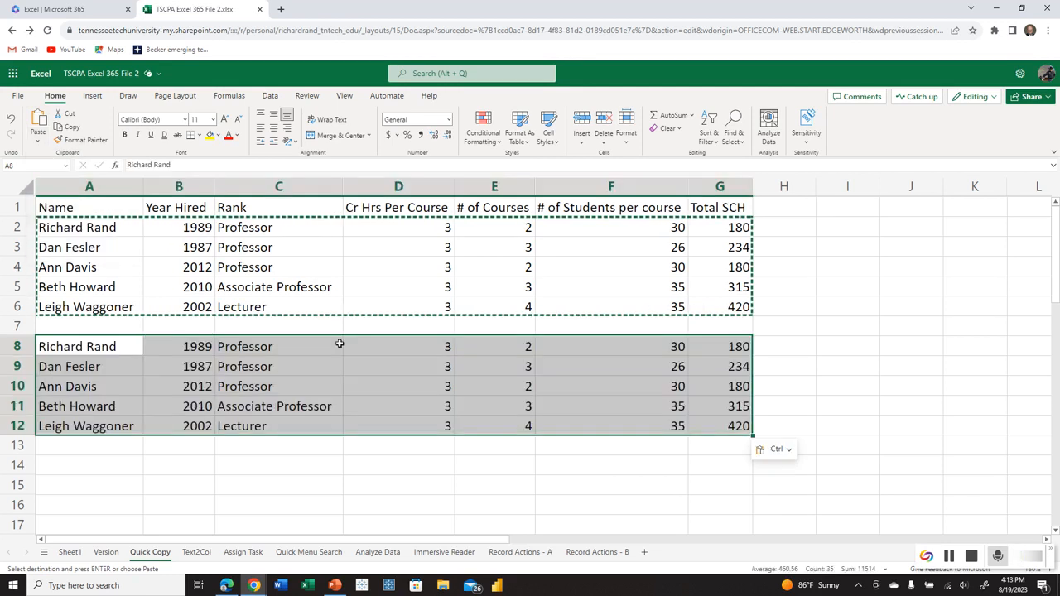
- Check whether the pasted Total SCH cells G8 through G12 contain values or formulas
{"action": "left_click", "coordinate": [737, 347]}
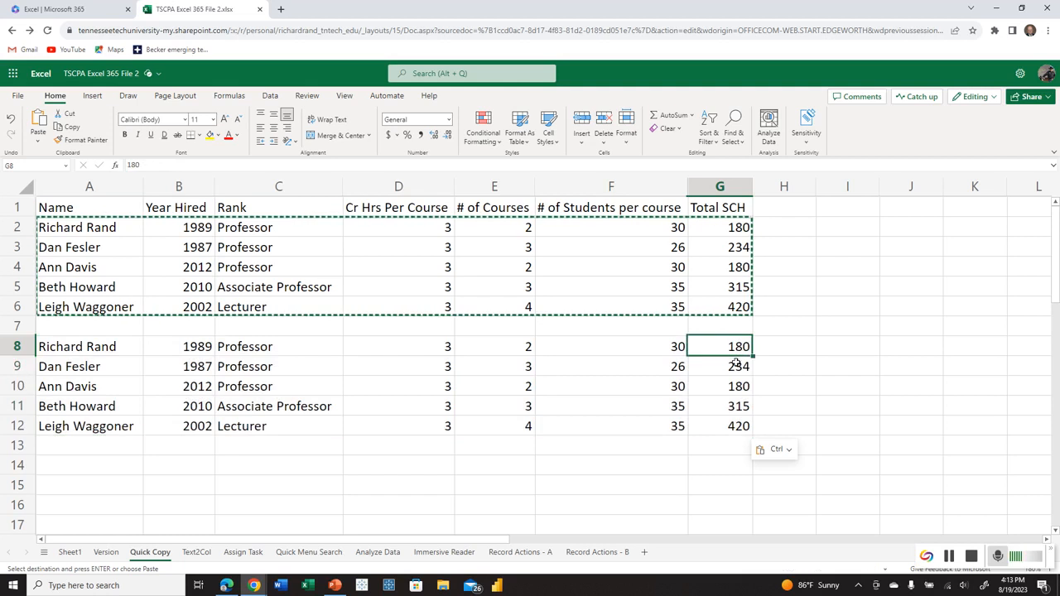
{"action": "key", "text": "Down"}
{"action": "key", "text": "Down"}
{"action": "key", "text": "Down"}
{"action": "key", "text": "Down"}
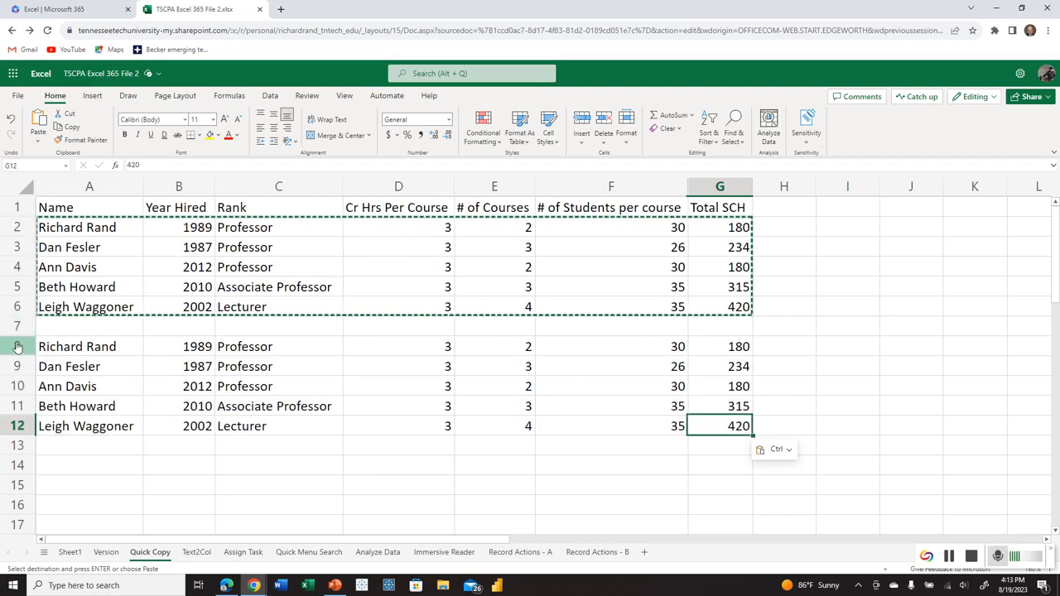
- Delete rows 8 through 12 containing the pasted copy of the faculty data
{"action": "left_click_drag", "start_coordinate": [18, 346], "coordinate": [29, 418]}
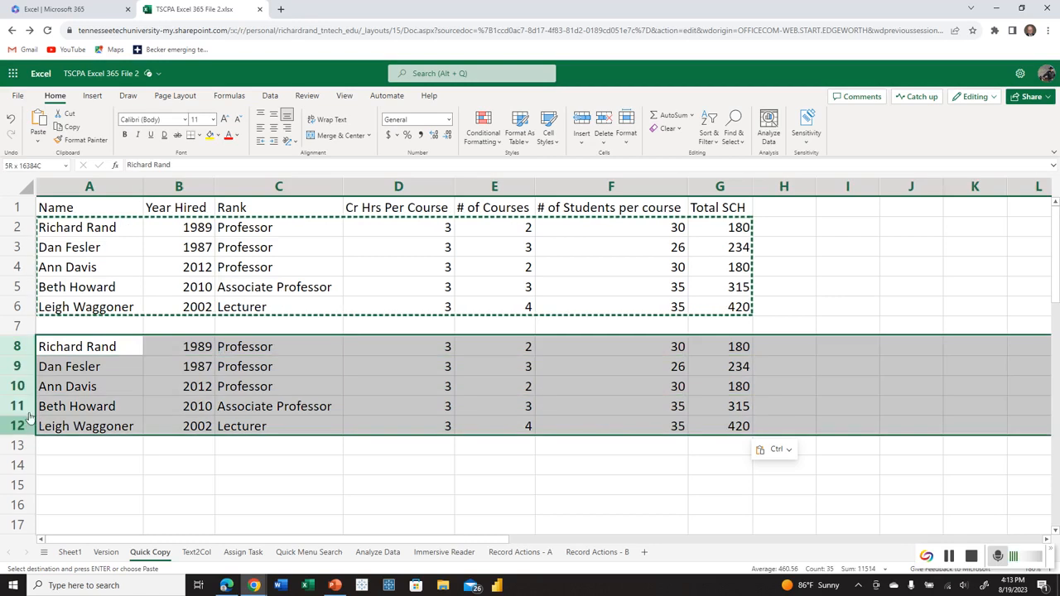
{"action": "right_click", "coordinate": [22, 402]}
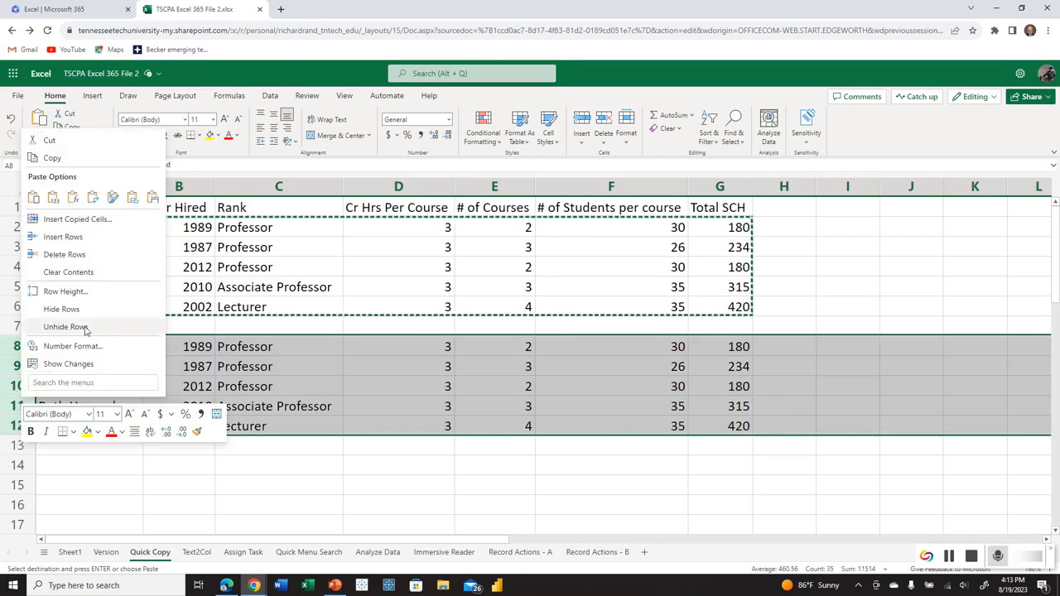
{"action": "left_click", "coordinate": [106, 261]}
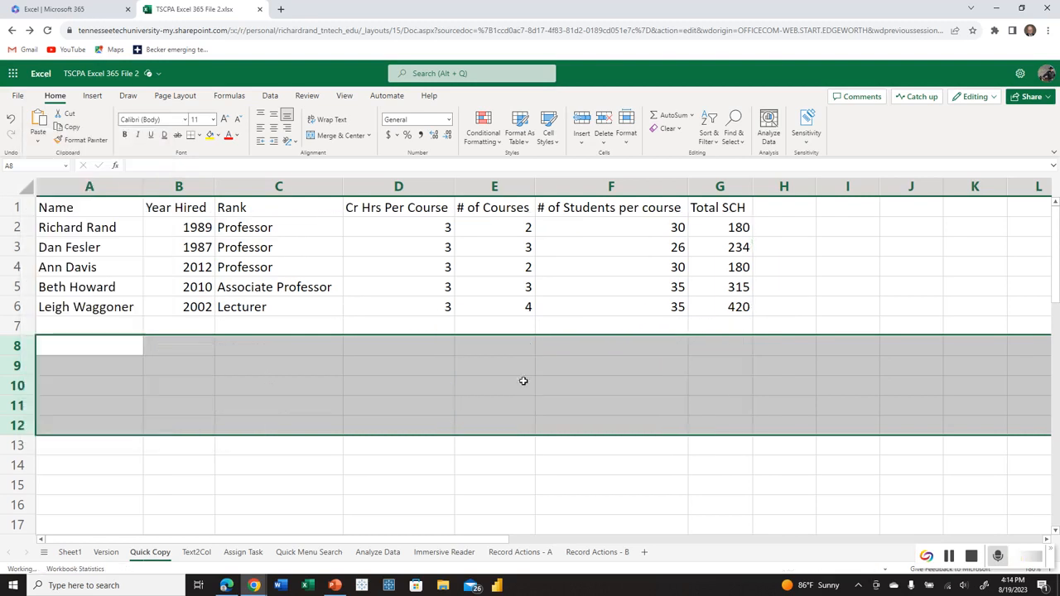
- Copy range A2:G6 again and paste only its values into the empty rows beginning at A8
{"action": "left_click", "coordinate": [111, 347]}
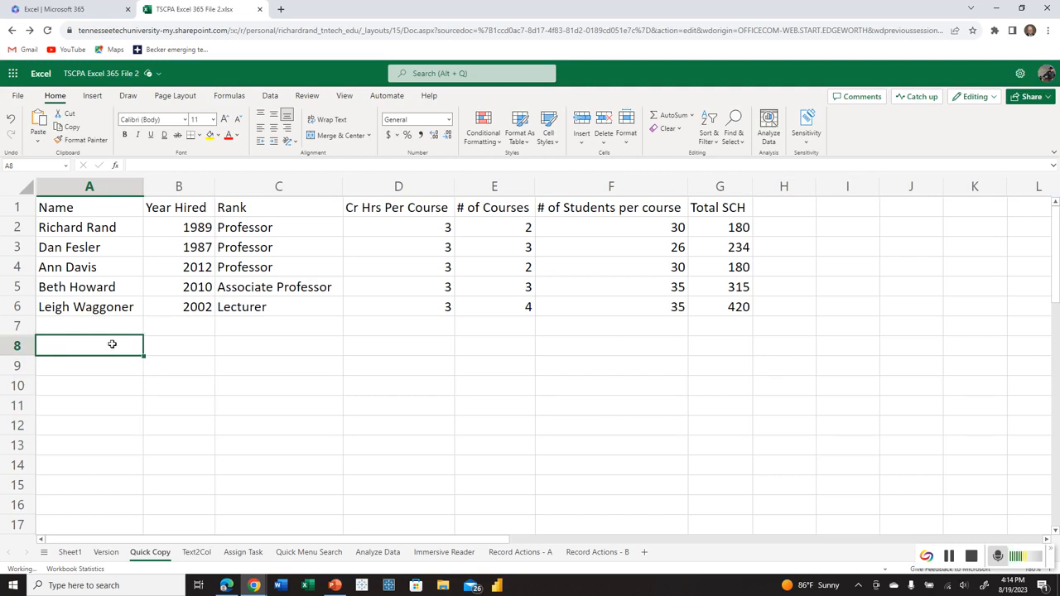
{"action": "left_click_drag", "start_coordinate": [114, 228], "coordinate": [693, 312]}
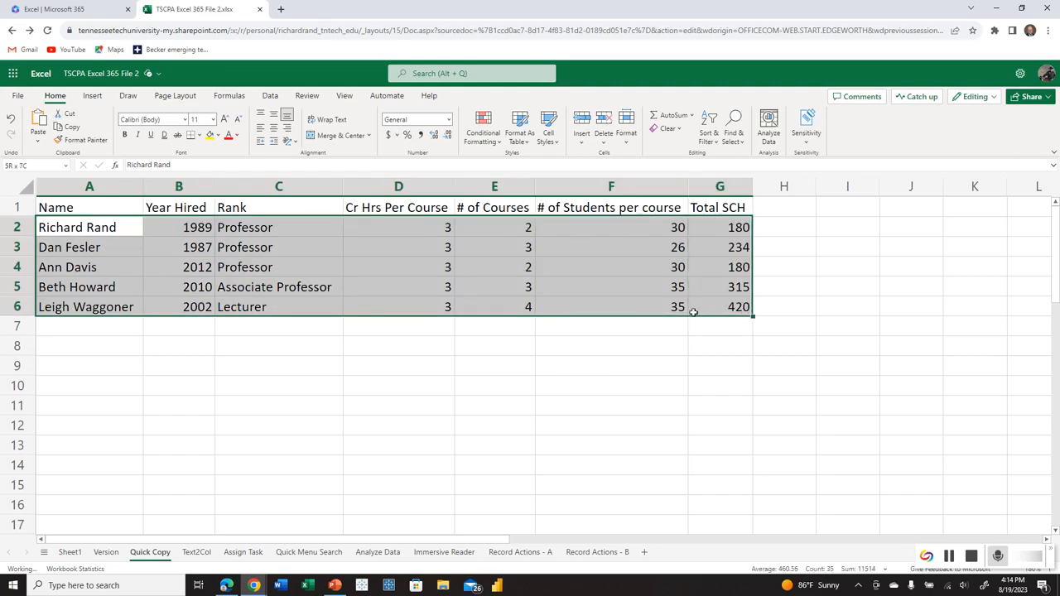
{"action": "left_click", "coordinate": [67, 127]}
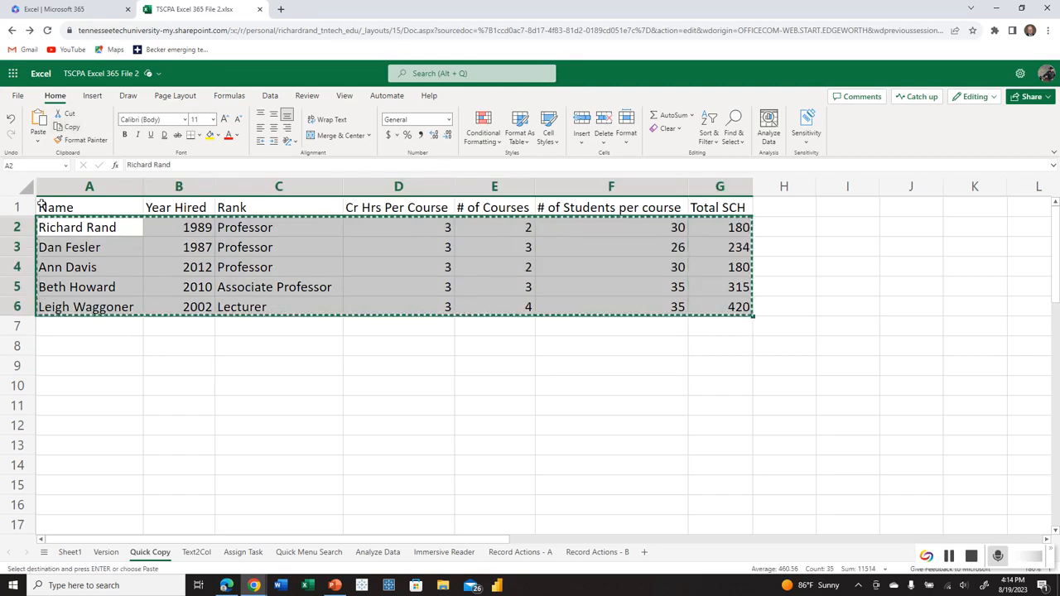
{"action": "left_click", "coordinate": [76, 351]}
{"action": "key", "text": "ctrl+v"}
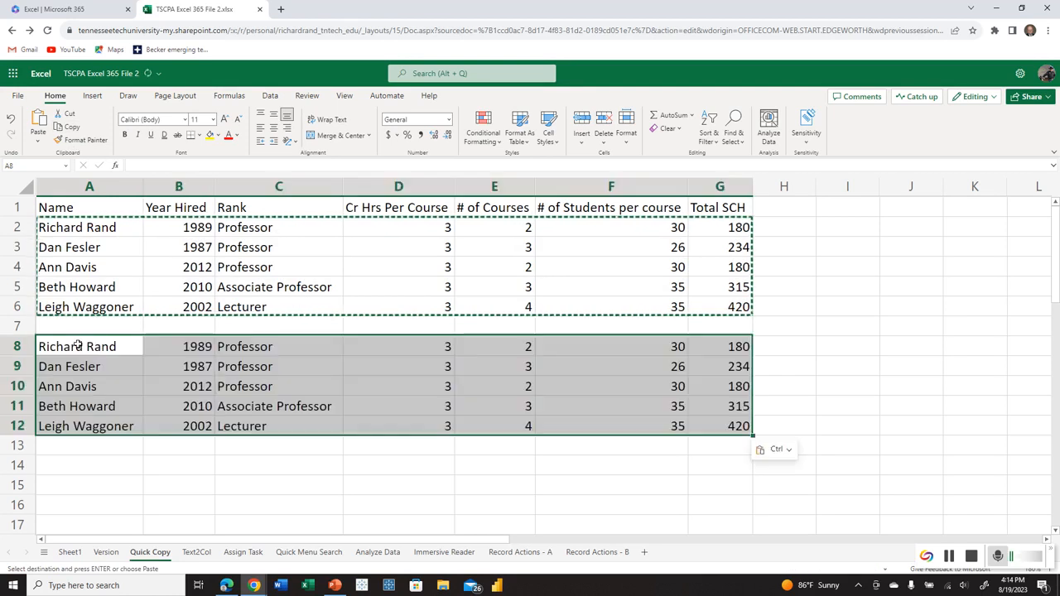
- Inspect the new copy's Total SCH cells in G8:G12 for values or formulas
{"action": "left_click", "coordinate": [716, 348]}
{"action": "left_click", "coordinate": [719, 368]}
{"action": "left_click", "coordinate": [722, 382]}
{"action": "left_click", "coordinate": [714, 405]}
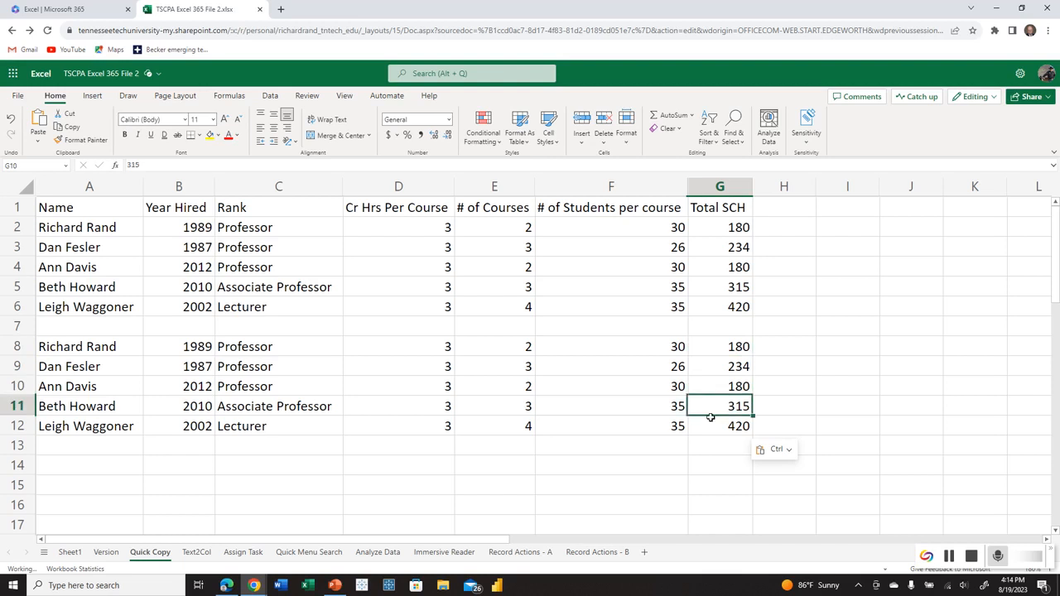
{"action": "left_click", "coordinate": [710, 419]}
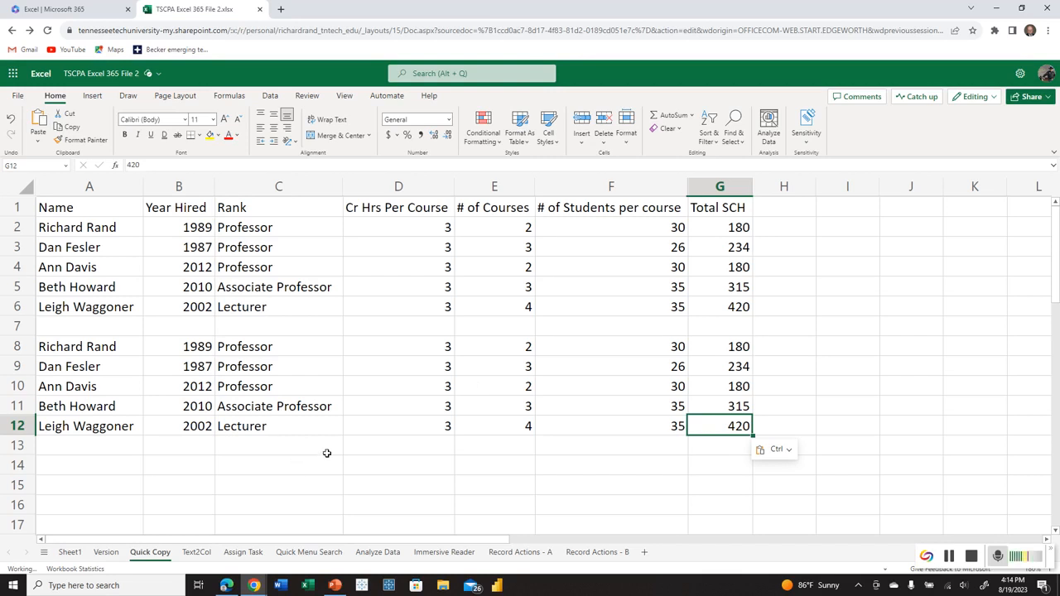
- Open the Text2Col sheet and examine the first and last names in columns A and B
{"action": "left_click", "coordinate": [195, 552]}
{"action": "left_click", "coordinate": [77, 208]}
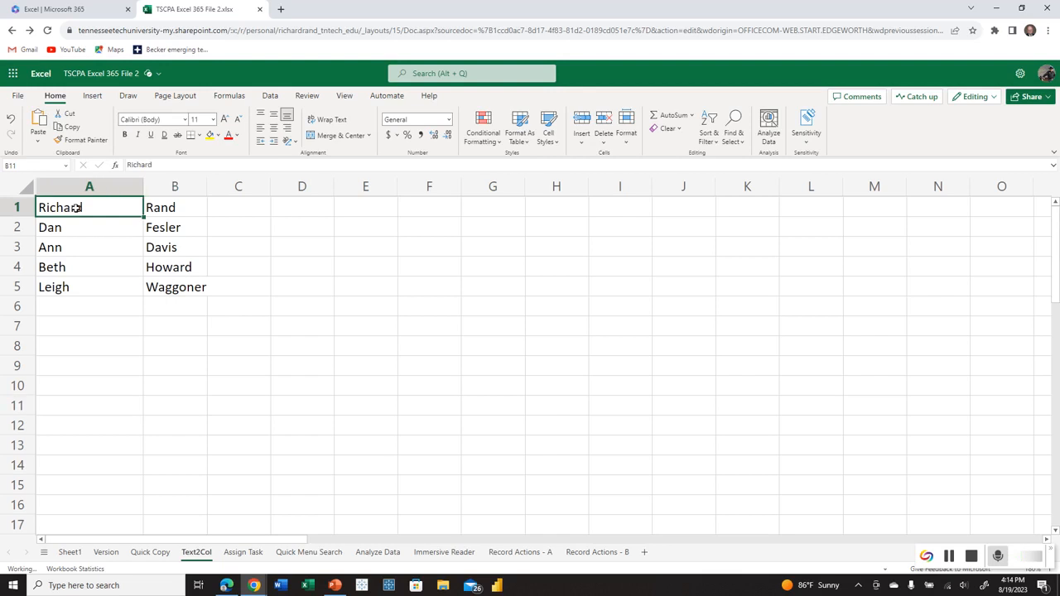
{"action": "left_click", "coordinate": [164, 208]}
{"action": "left_click", "coordinate": [170, 188]}
{"action": "right_click", "coordinate": [170, 192]}
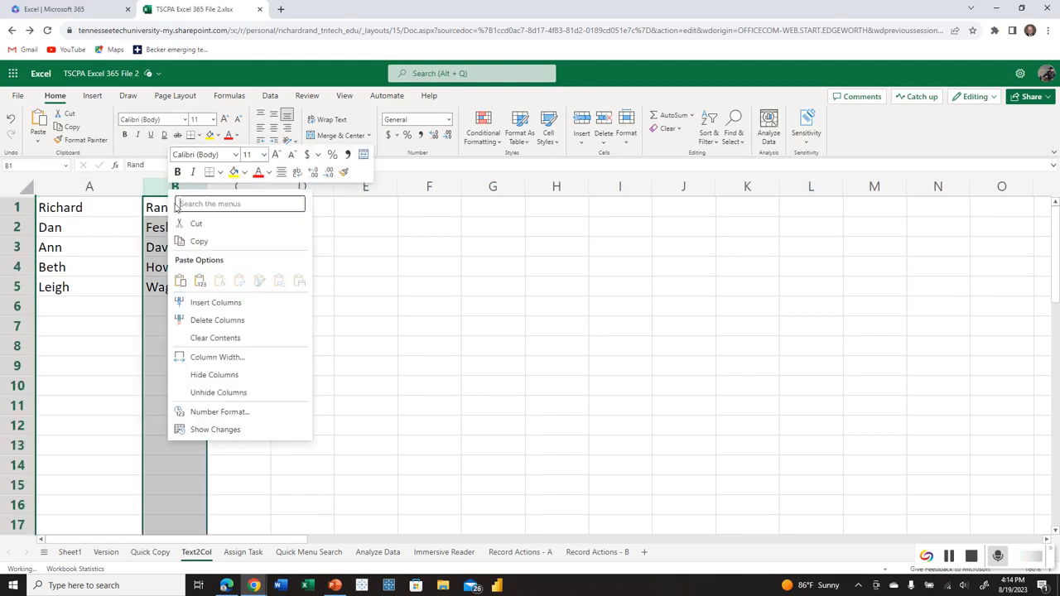
{"action": "left_click", "coordinate": [949, 559]}
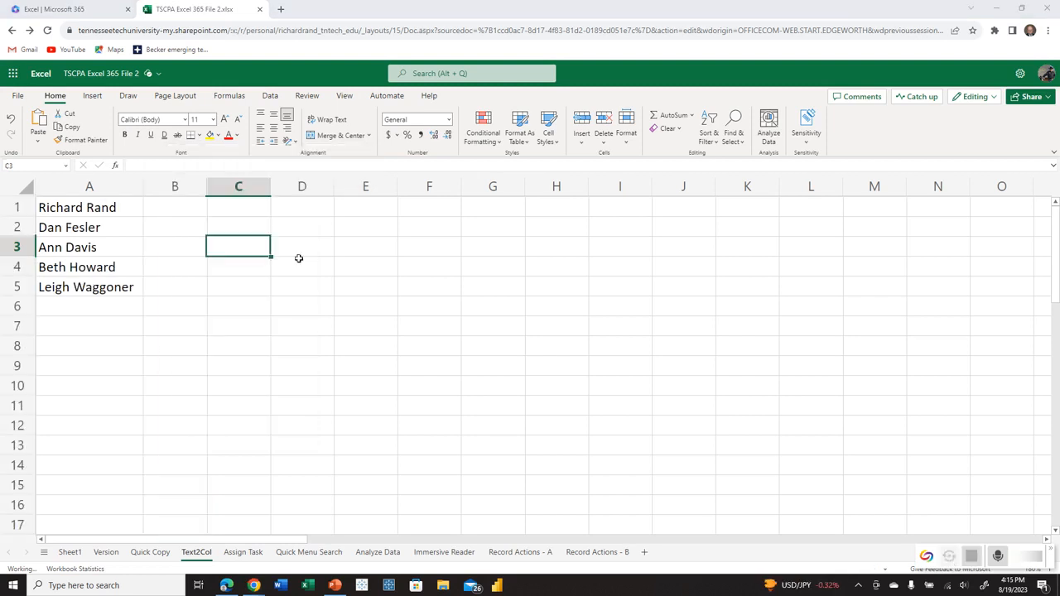
- Split the full names in A1:A5 into separate first-name and last-name columns, using Space as the only delimiter
{"action": "left_click", "coordinate": [163, 207]}
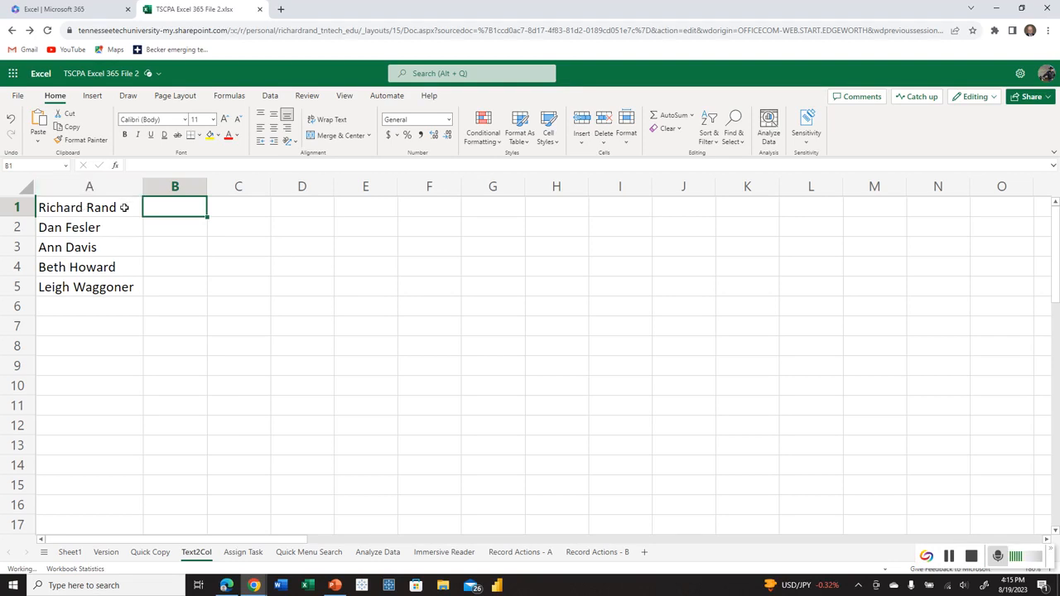
{"action": "left_click_drag", "start_coordinate": [124, 208], "coordinate": [119, 284]}
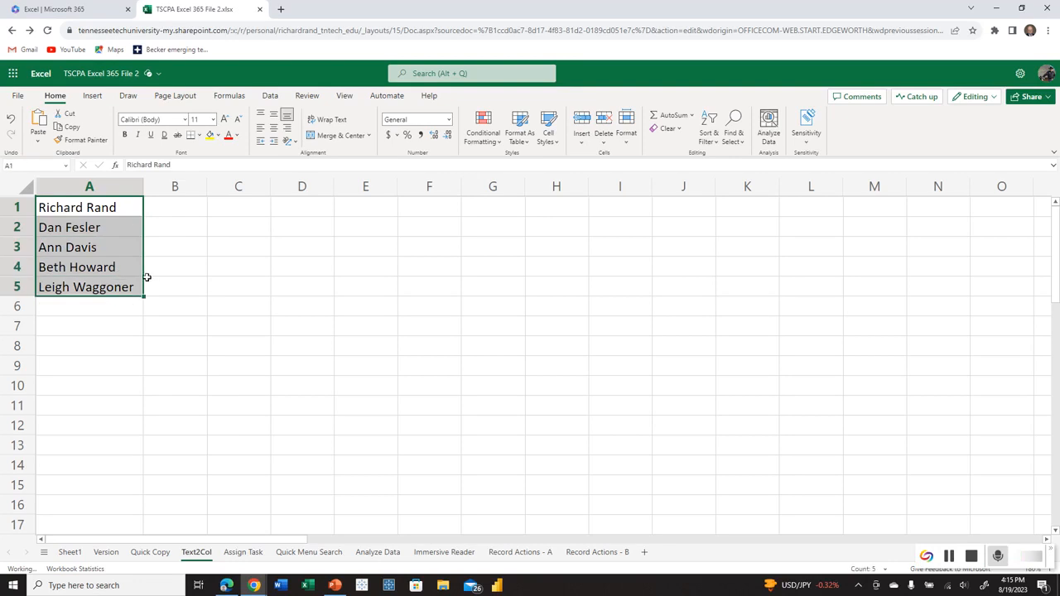
{"action": "left_click", "coordinate": [271, 96]}
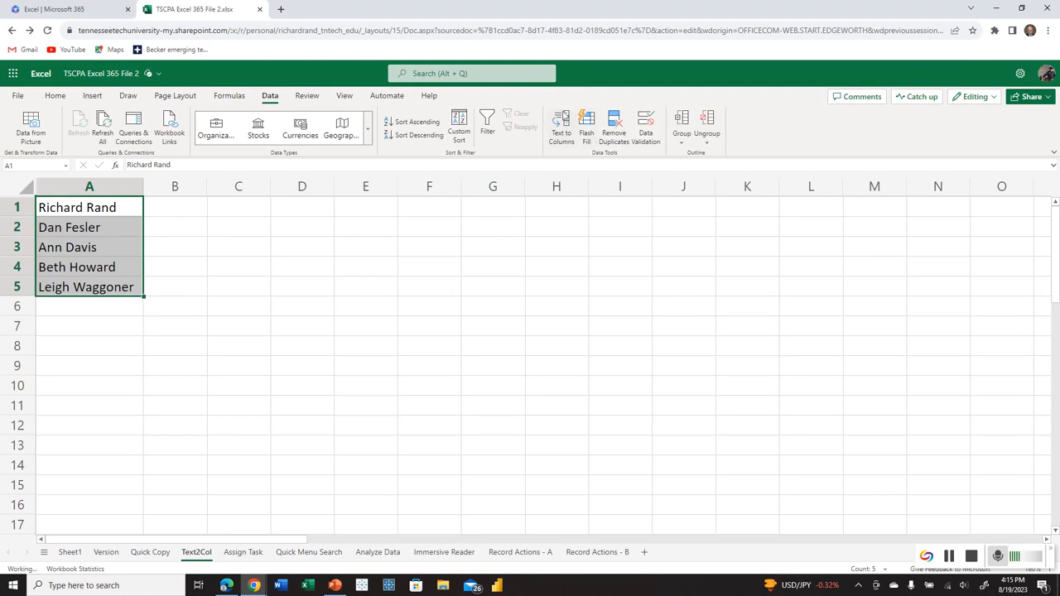
{"action": "left_click", "coordinate": [565, 132]}
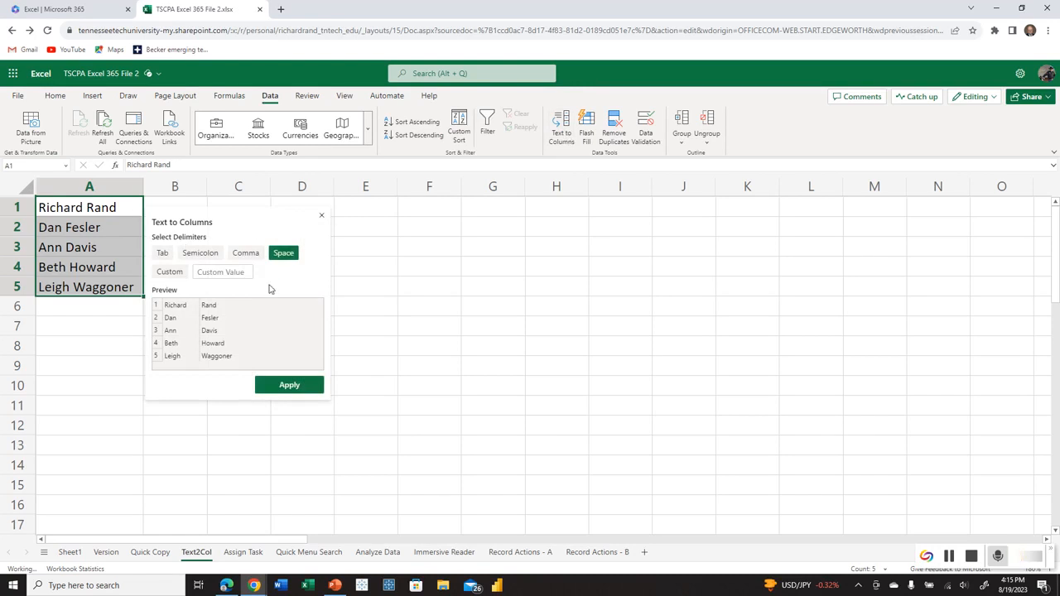
{"action": "left_click", "coordinate": [284, 258]}
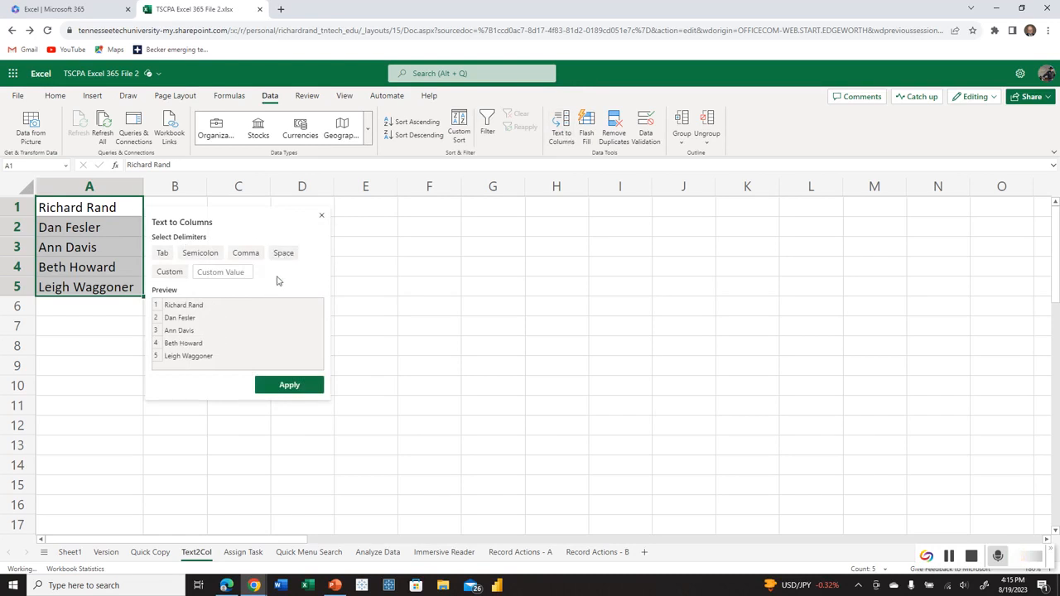
{"action": "left_click", "coordinate": [250, 259]}
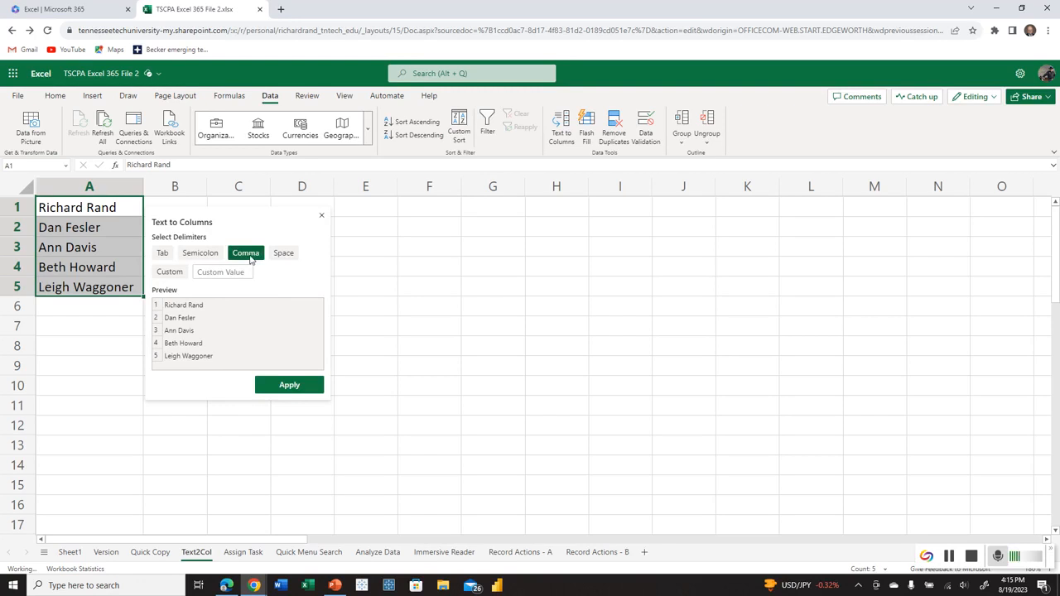
{"action": "left_click", "coordinate": [211, 258]}
{"action": "left_click", "coordinate": [211, 258]}
{"action": "left_click", "coordinate": [246, 258]}
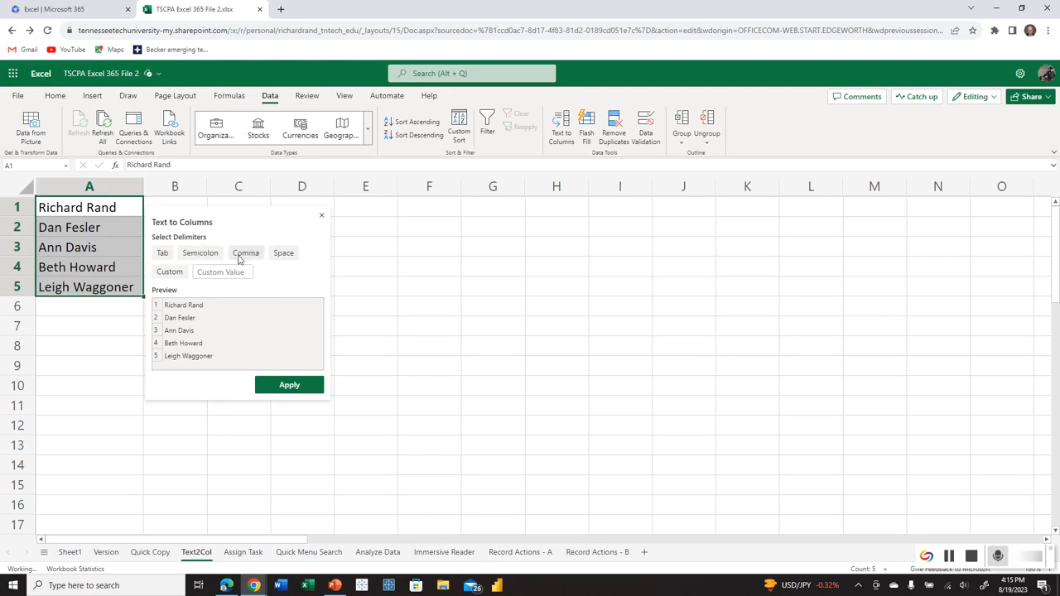
{"action": "left_click", "coordinate": [281, 257]}
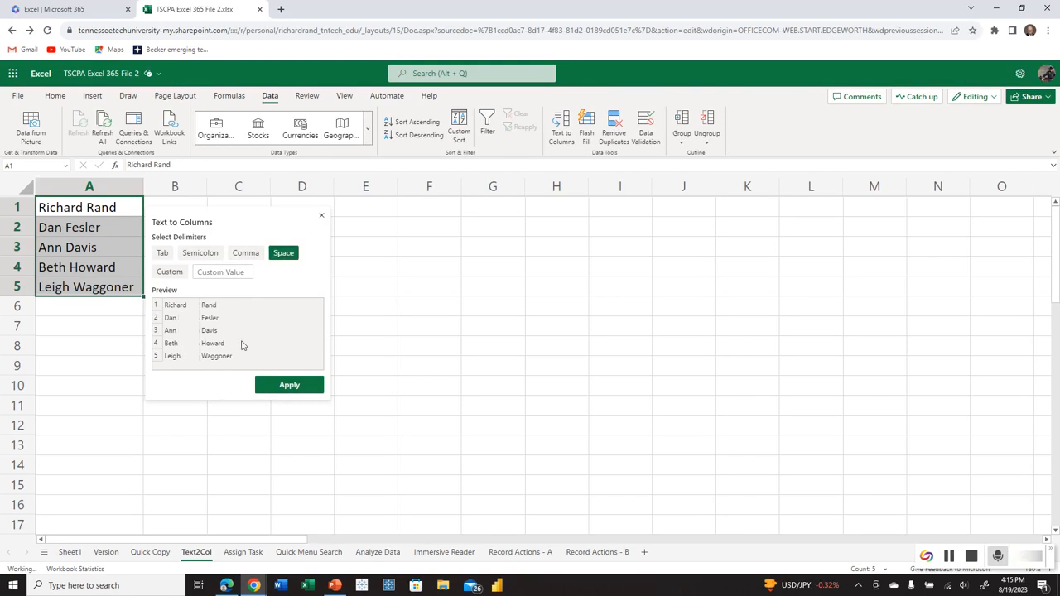
{"action": "left_click", "coordinate": [289, 388]}
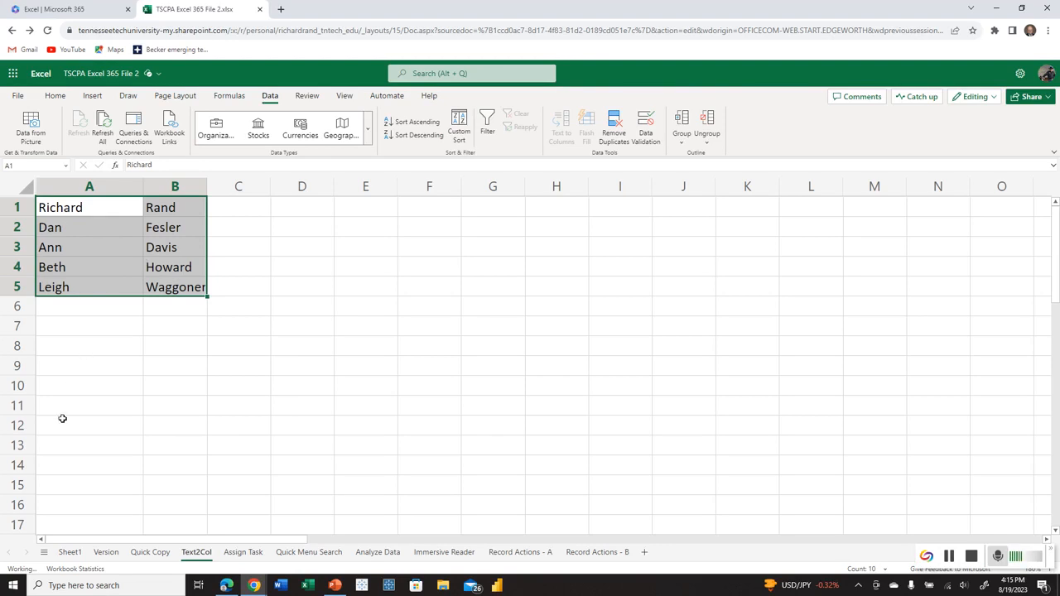
- Browse the workbook through the list of all sheets, visiting Quick Copy and Record Actions - A and returning to Text2Col
{"action": "left_click", "coordinate": [44, 552]}
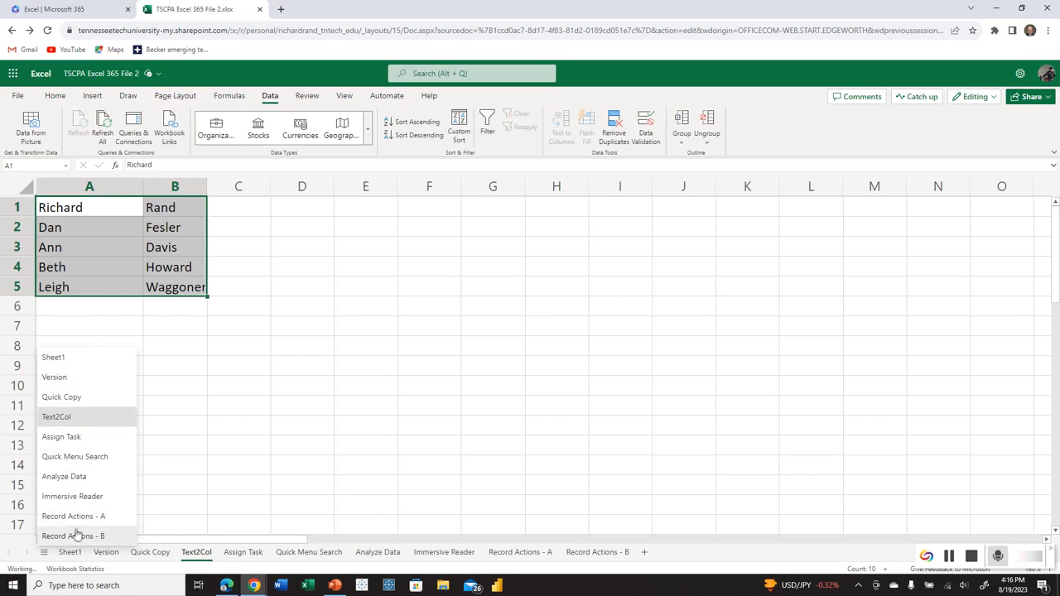
{"action": "left_click", "coordinate": [57, 399]}
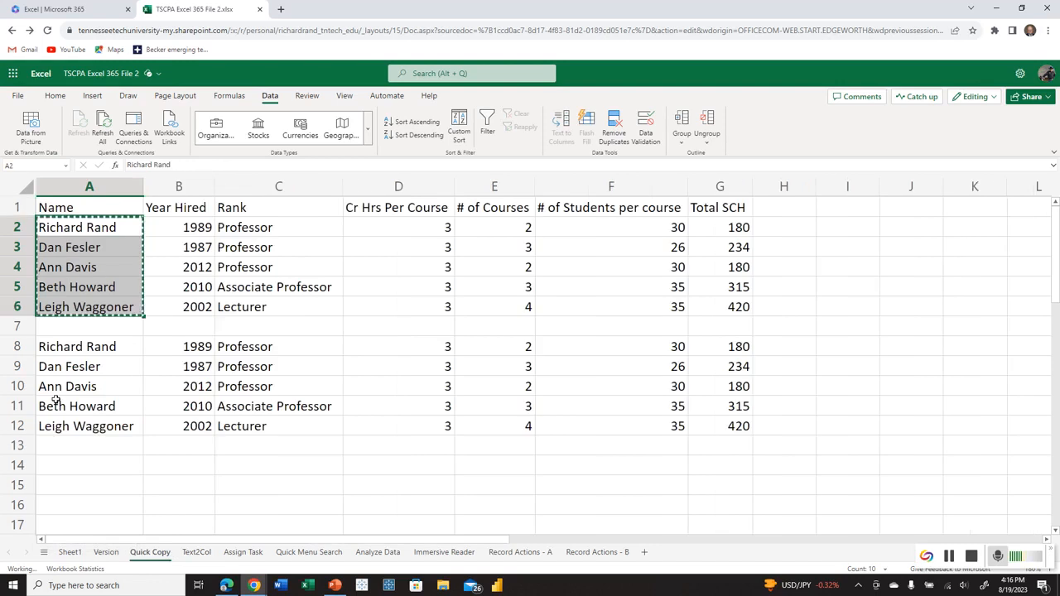
{"action": "left_click", "coordinate": [44, 552]}
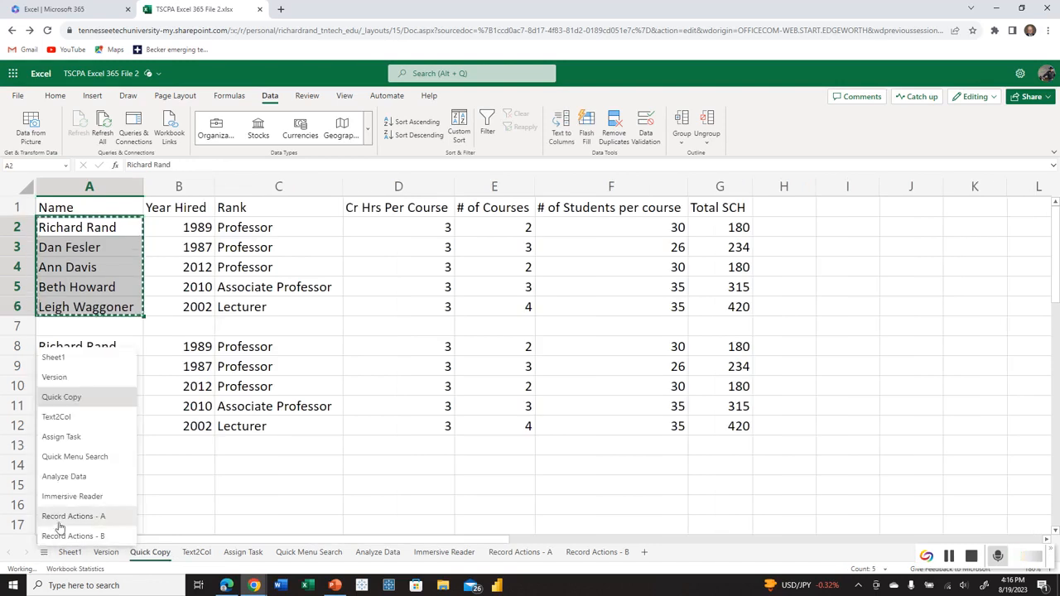
{"action": "left_click", "coordinate": [58, 517]}
{"action": "left_click", "coordinate": [43, 552]}
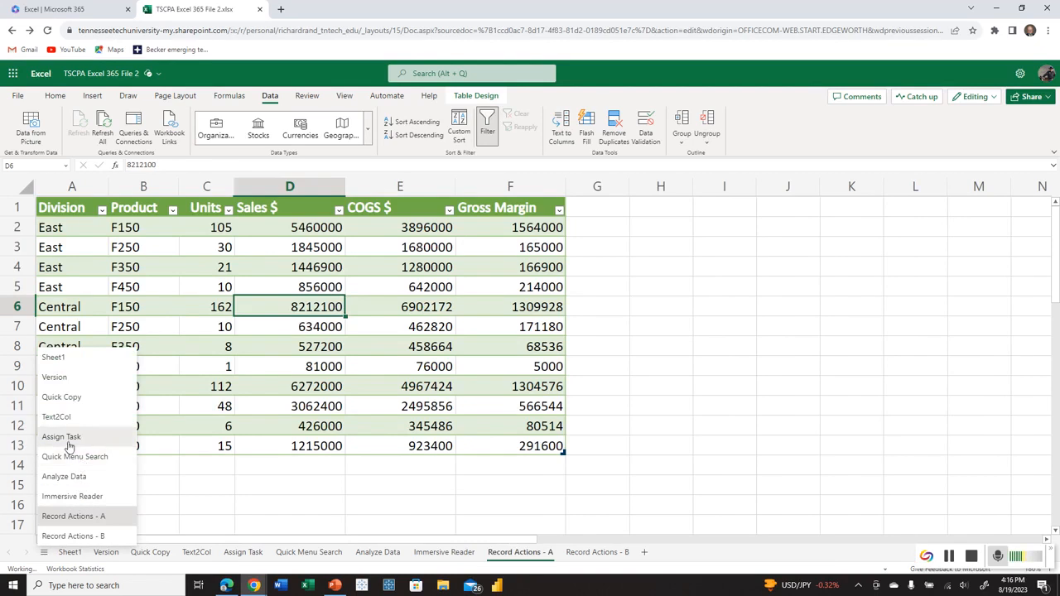
{"action": "left_click", "coordinate": [62, 416]}
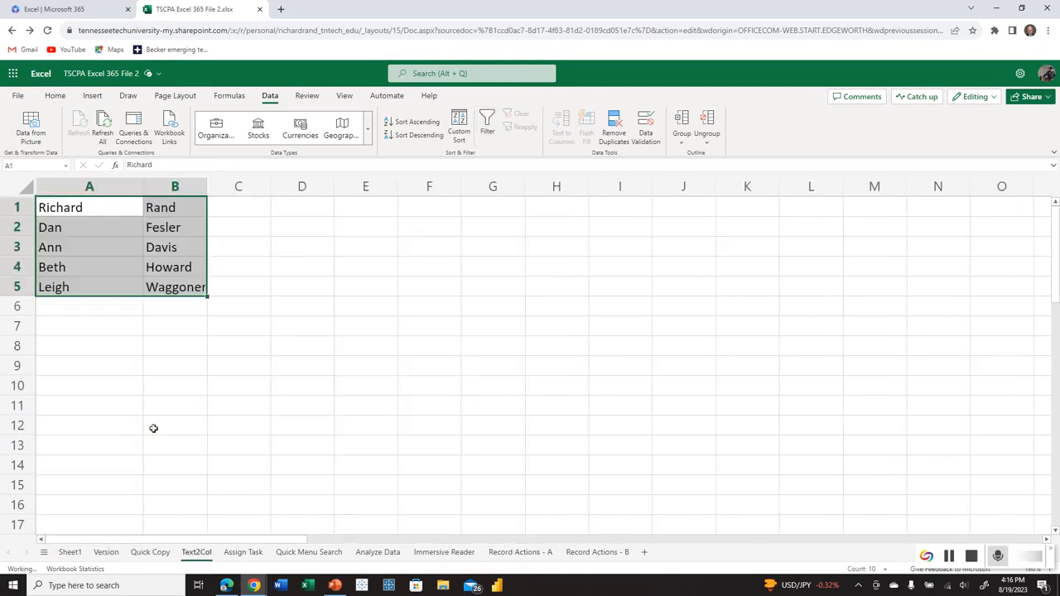
{"action": "left_click", "coordinate": [253, 263]}
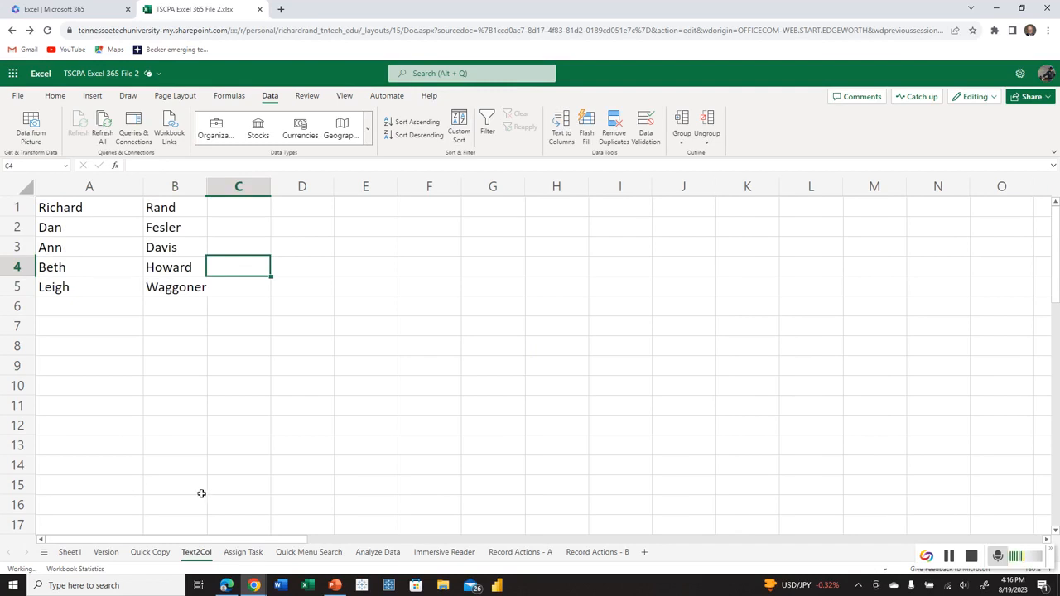
- Hide the Record Actions - B, Record Actions - A and Immersive Reader sheets
{"action": "right_click", "coordinate": [593, 553]}
{"action": "left_click", "coordinate": [616, 502]}
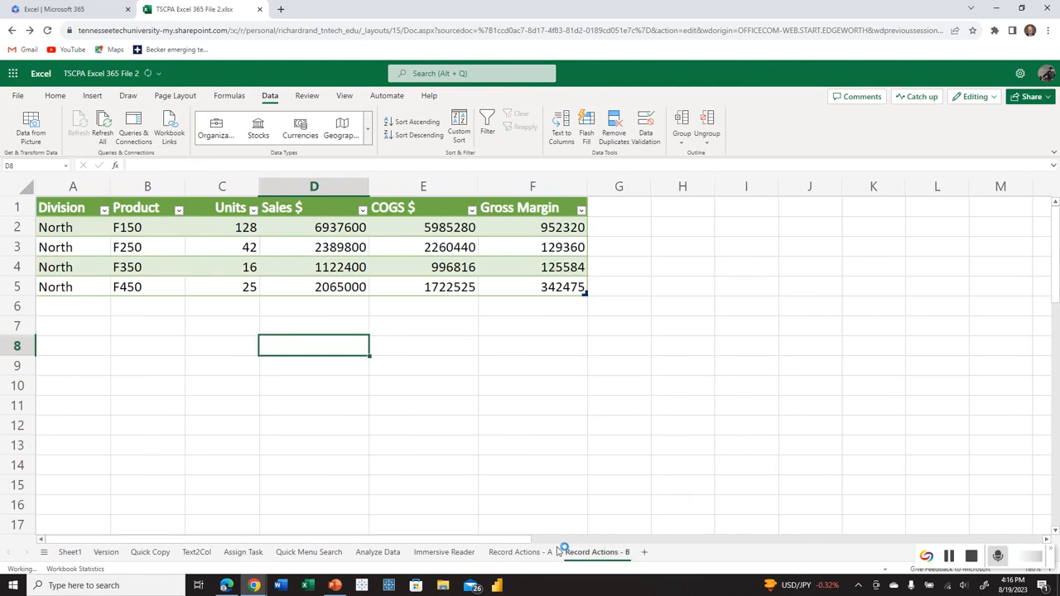
{"action": "right_click", "coordinate": [534, 559]}
{"action": "left_click", "coordinate": [570, 506]}
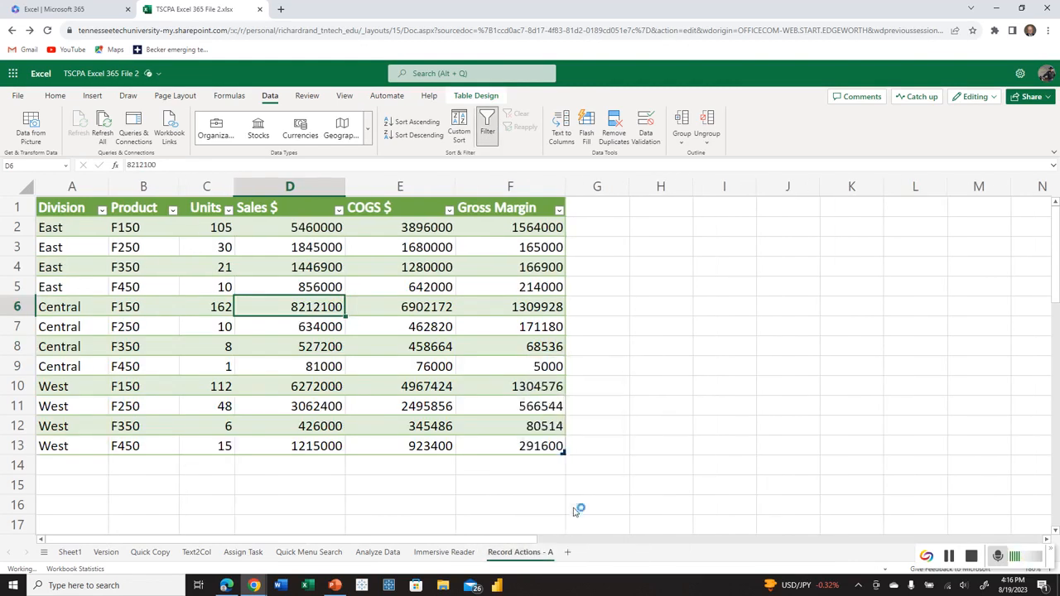
{"action": "right_click", "coordinate": [463, 559]}
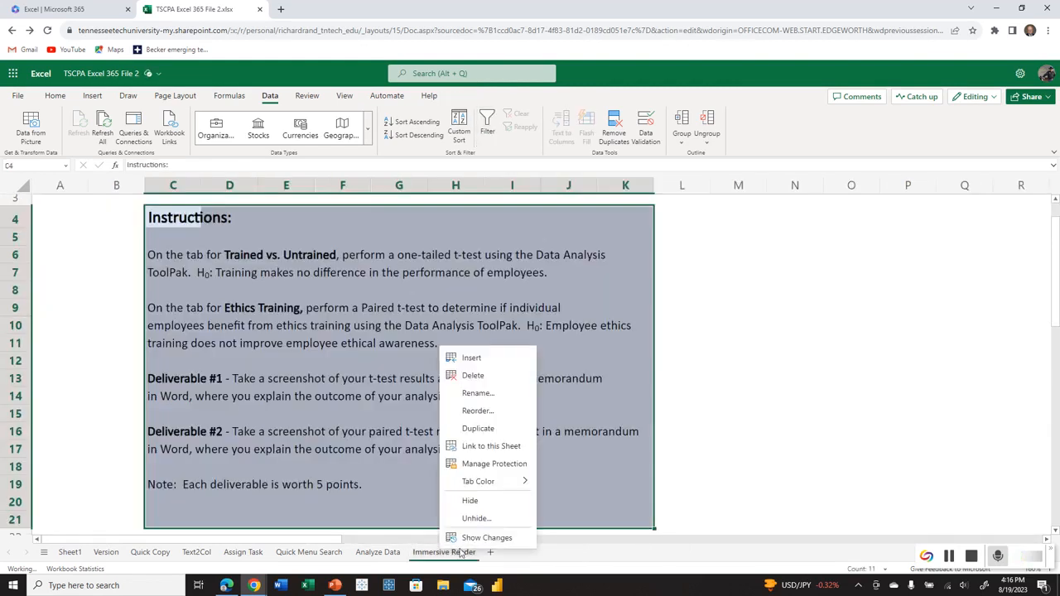
{"action": "left_click", "coordinate": [499, 503]}
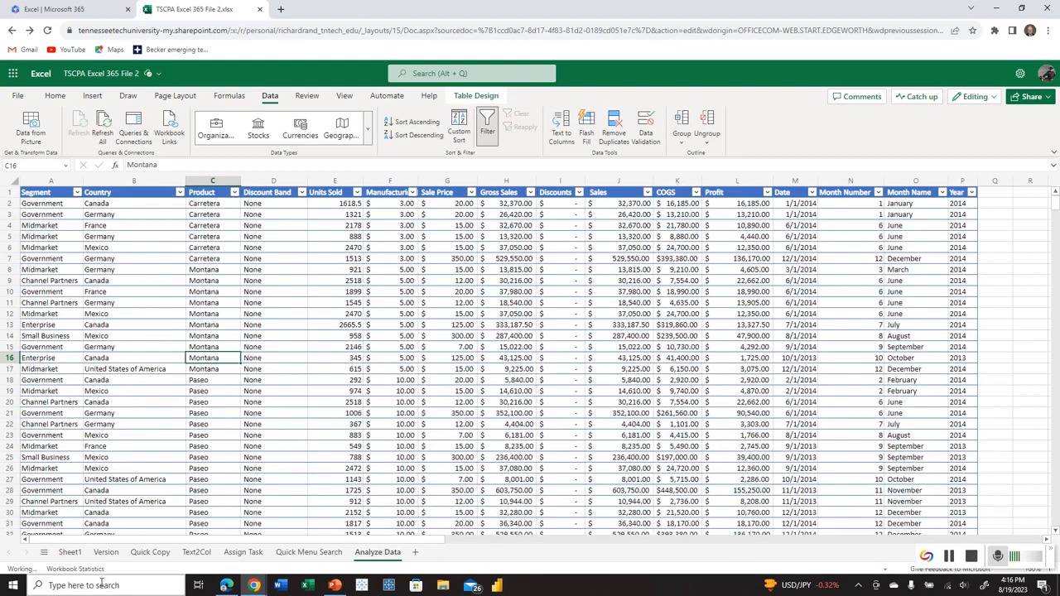
- From the Quick Copy sheet, unhide only the Immersive Reader sheet
{"action": "left_click", "coordinate": [144, 559]}
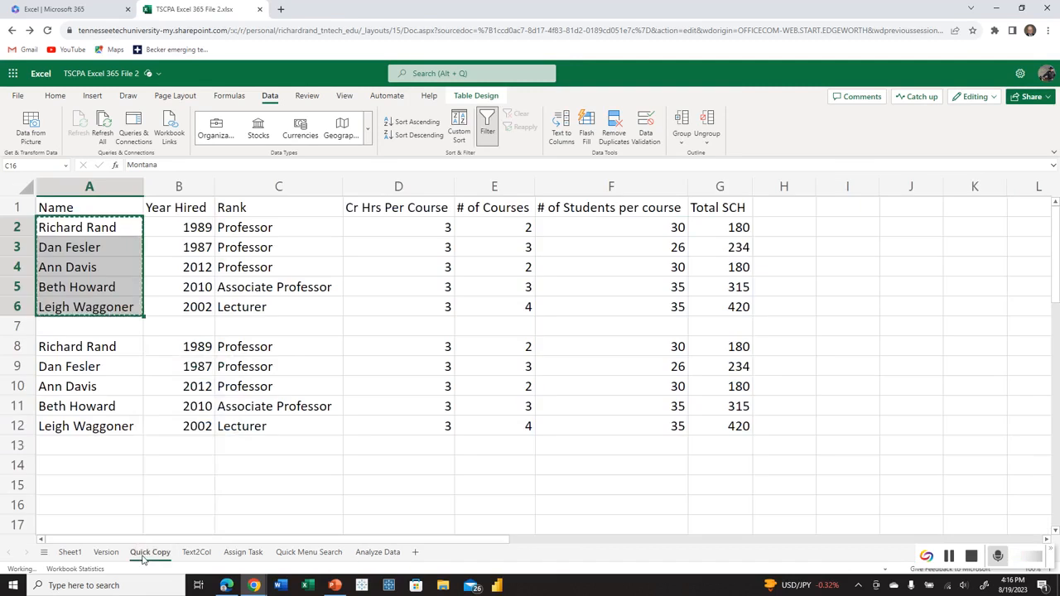
{"action": "right_click", "coordinate": [145, 557]}
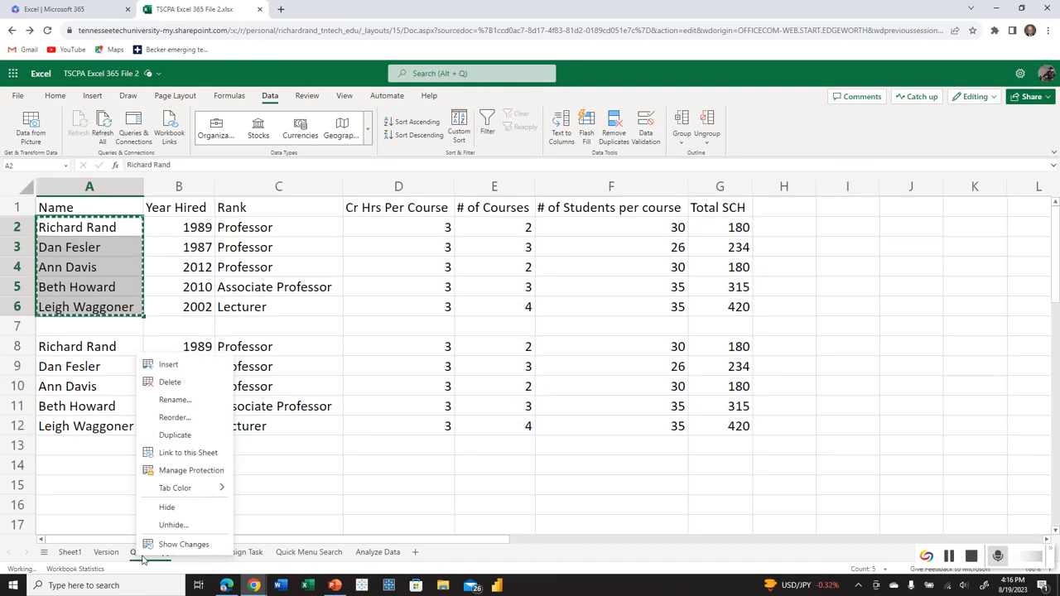
{"action": "left_click", "coordinate": [172, 525]}
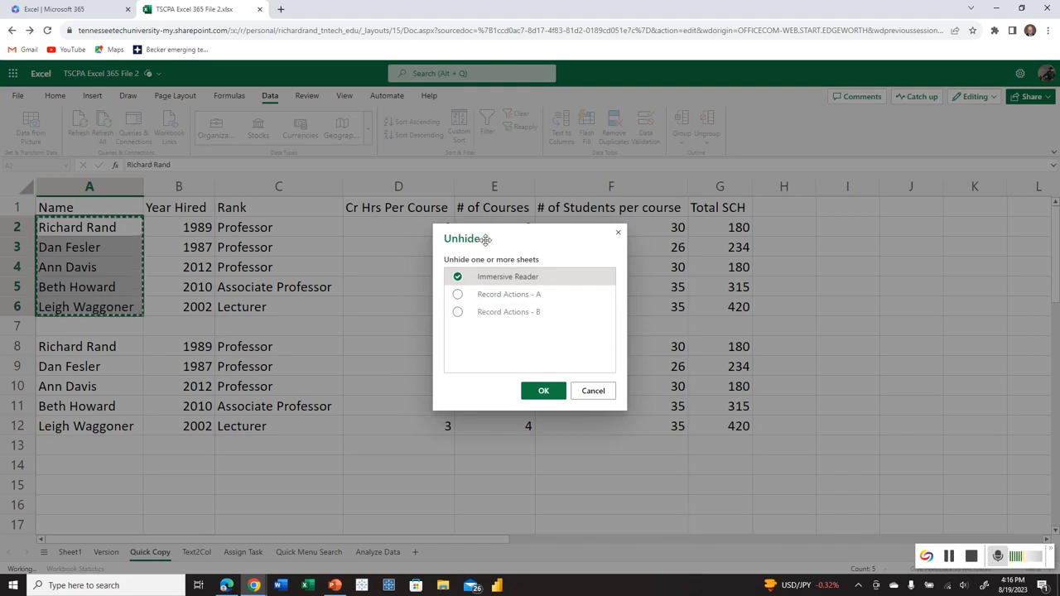
{"action": "left_click", "coordinate": [456, 294]}
{"action": "left_click", "coordinate": [457, 311]}
{"action": "left_click", "coordinate": [458, 313]}
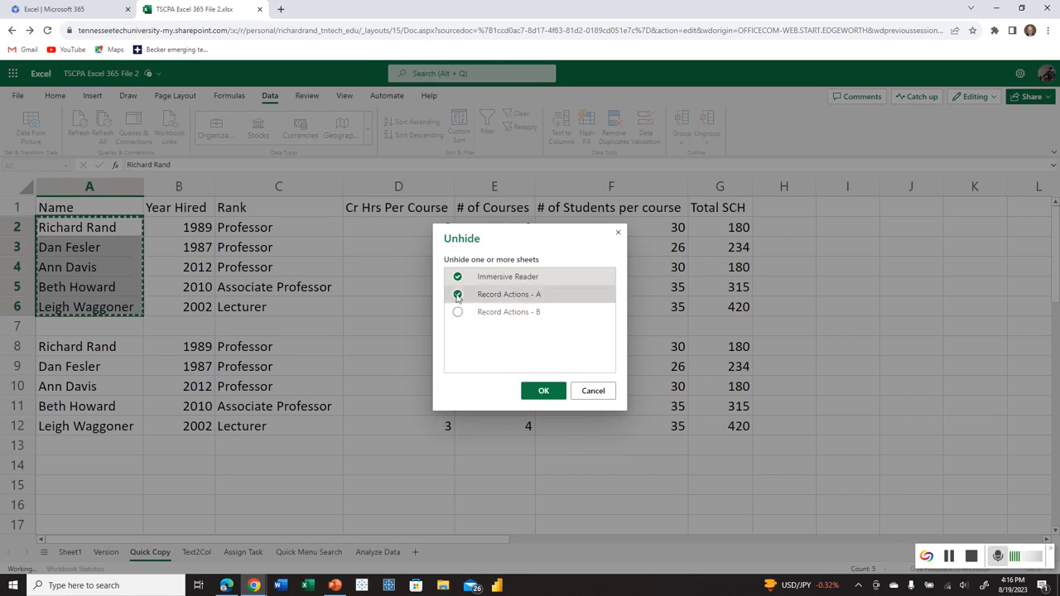
{"action": "left_click", "coordinate": [458, 294]}
{"action": "left_click", "coordinate": [540, 389]}
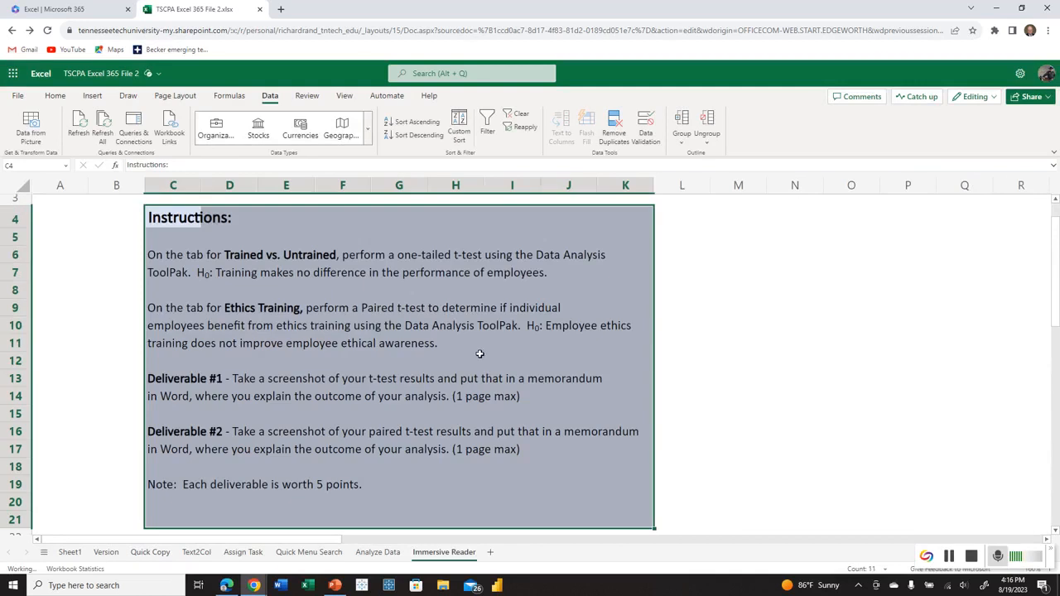
- Unhide the Record Actions - A and Record Actions - B sheets together
{"action": "right_click", "coordinate": [369, 559]}
{"action": "left_click", "coordinate": [397, 524]}
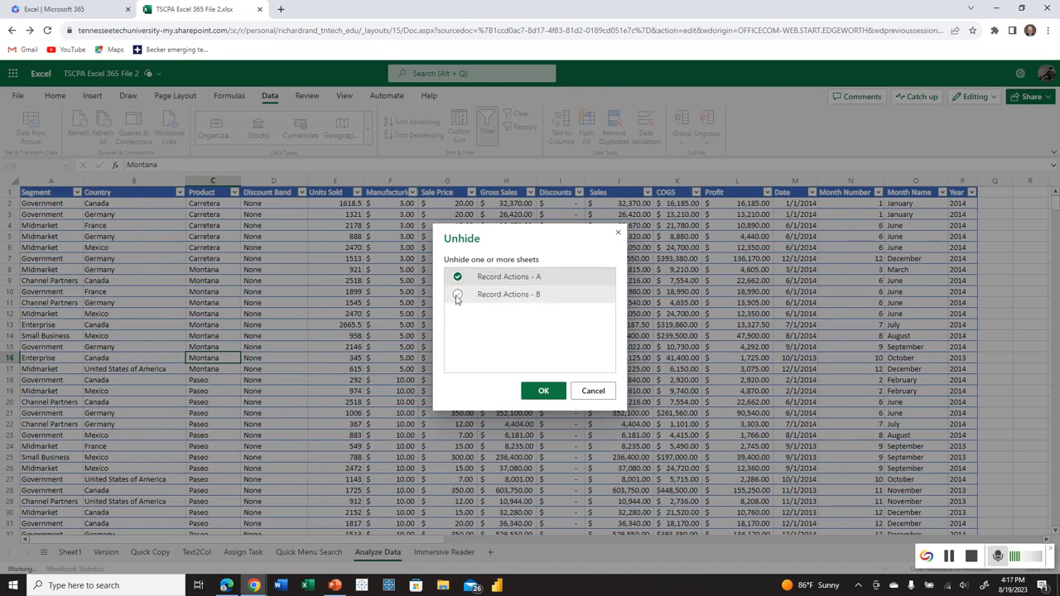
{"action": "left_click", "coordinate": [456, 297]}
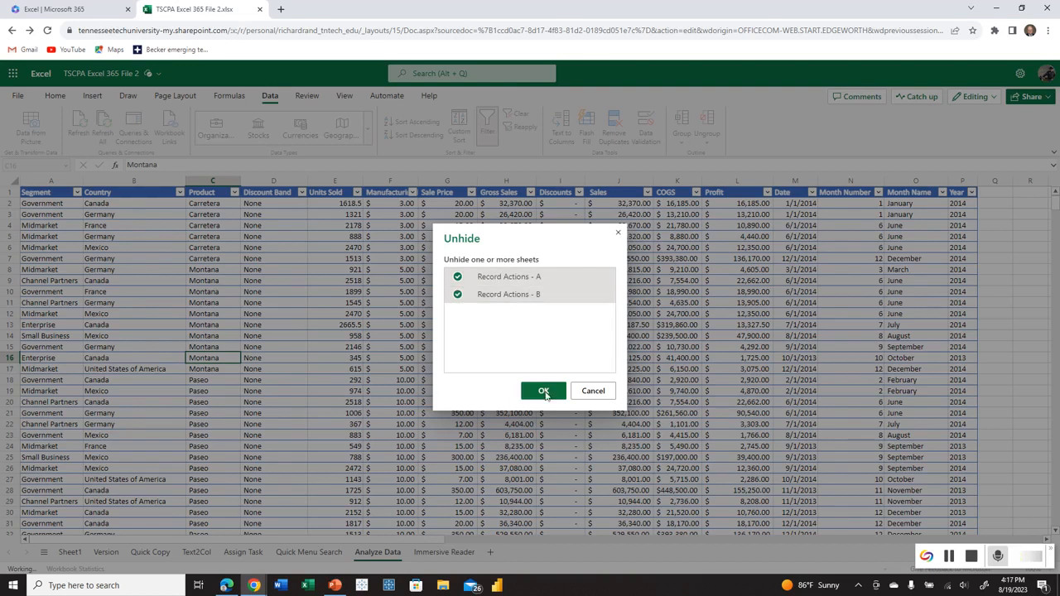
{"action": "left_click", "coordinate": [543, 391]}
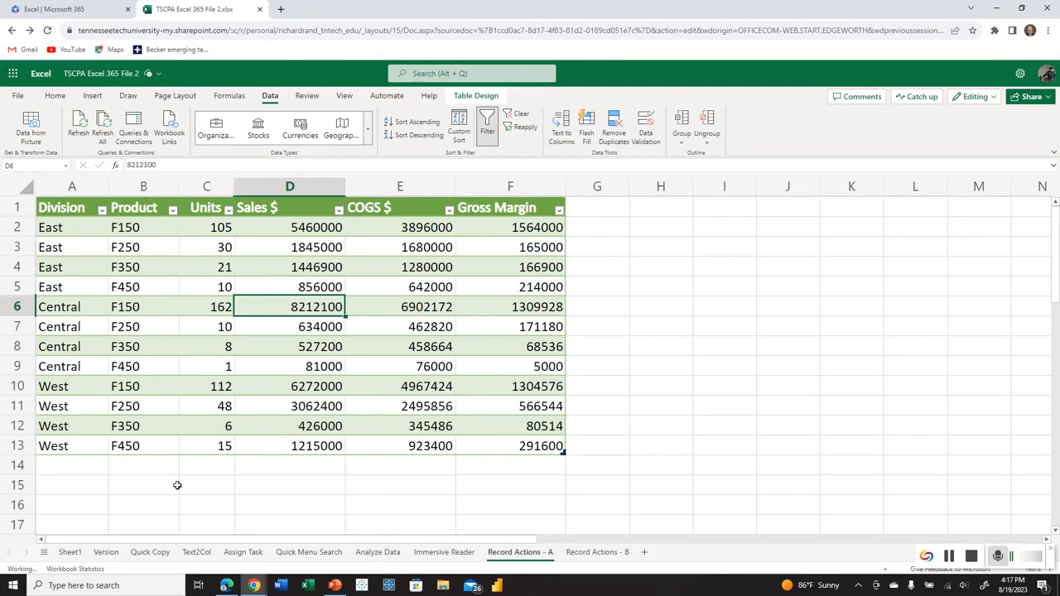
- On the Assign Task sheet, add the comment "Check Accuracy" to cell A3, mention the assignee, and post it as a task assigned to them
{"action": "left_click", "coordinate": [241, 552]}
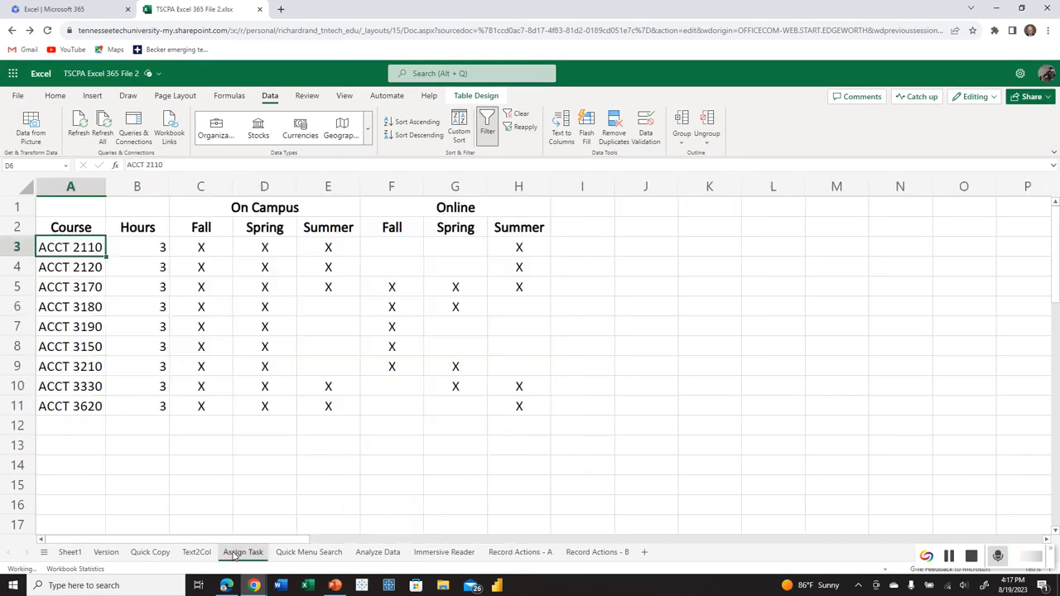
{"action": "left_click", "coordinate": [87, 286]}
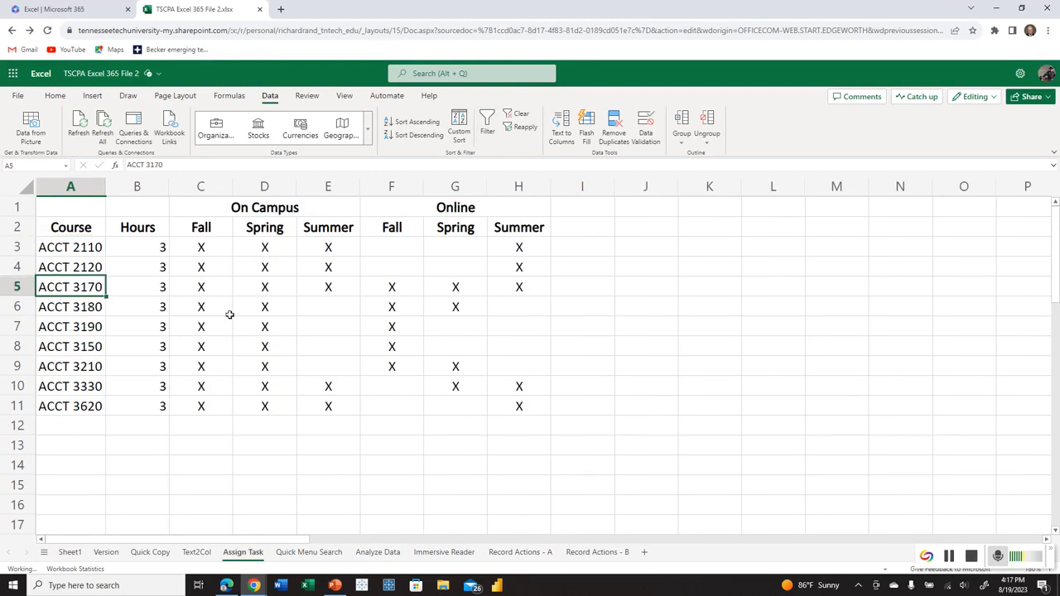
{"action": "right_click", "coordinate": [89, 243]}
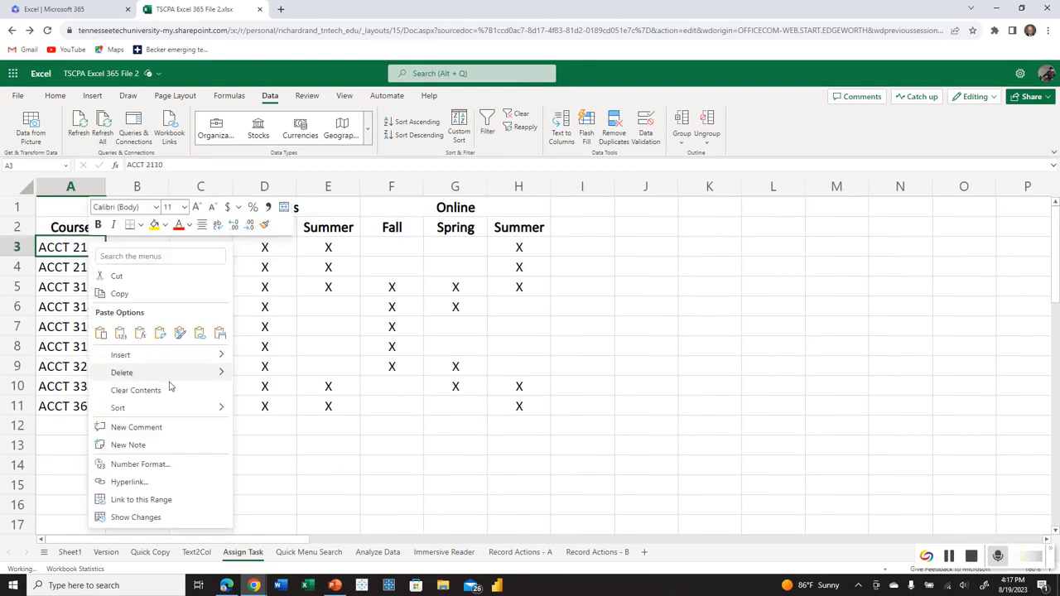
{"action": "left_click", "coordinate": [138, 426]}
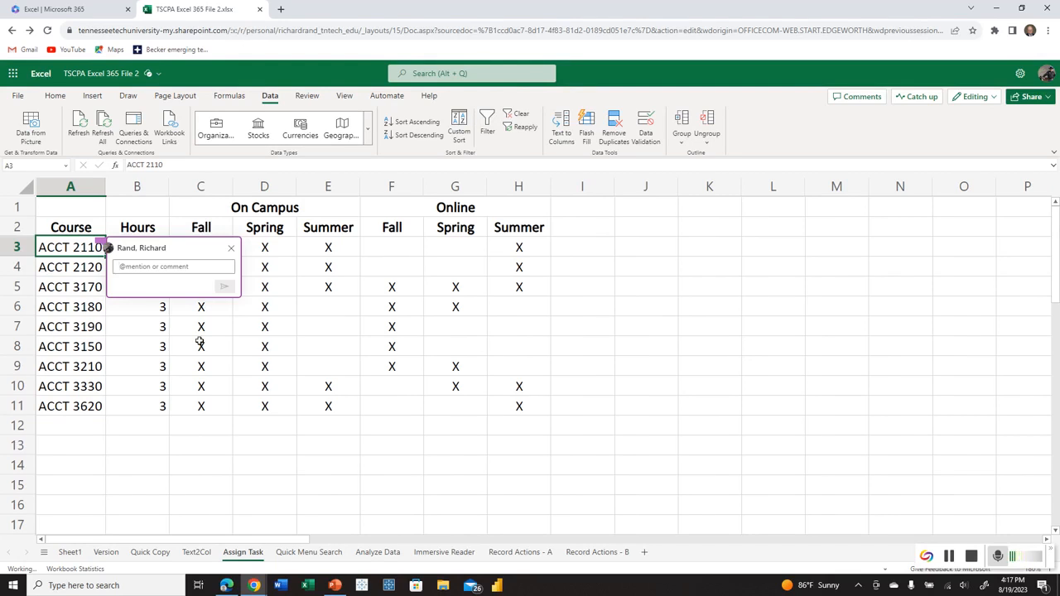
{"action": "type", "text": "Chec"}
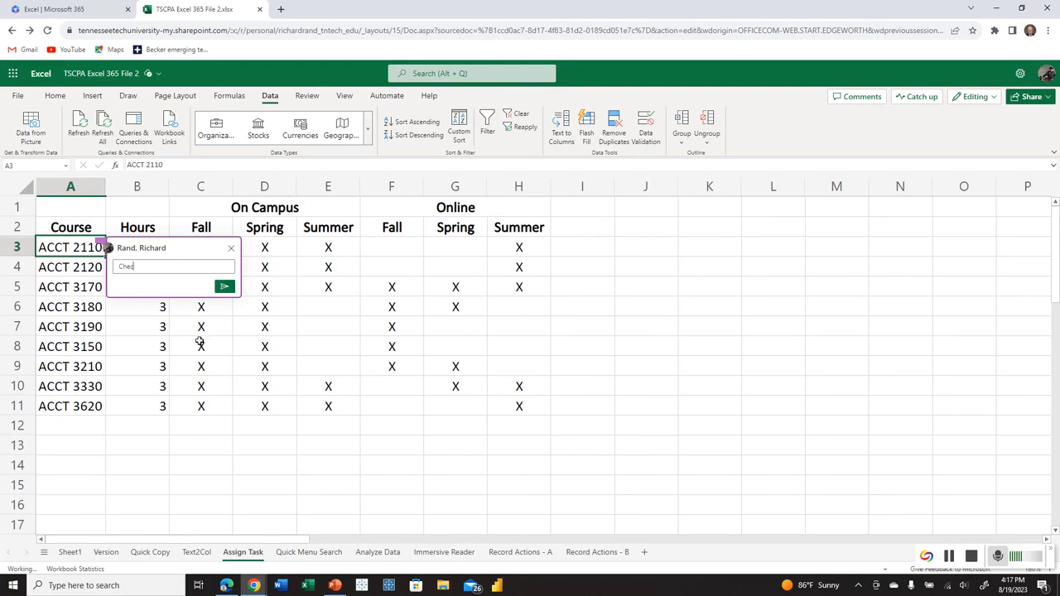
{"action": "type", "text": "k Accuracy @"}
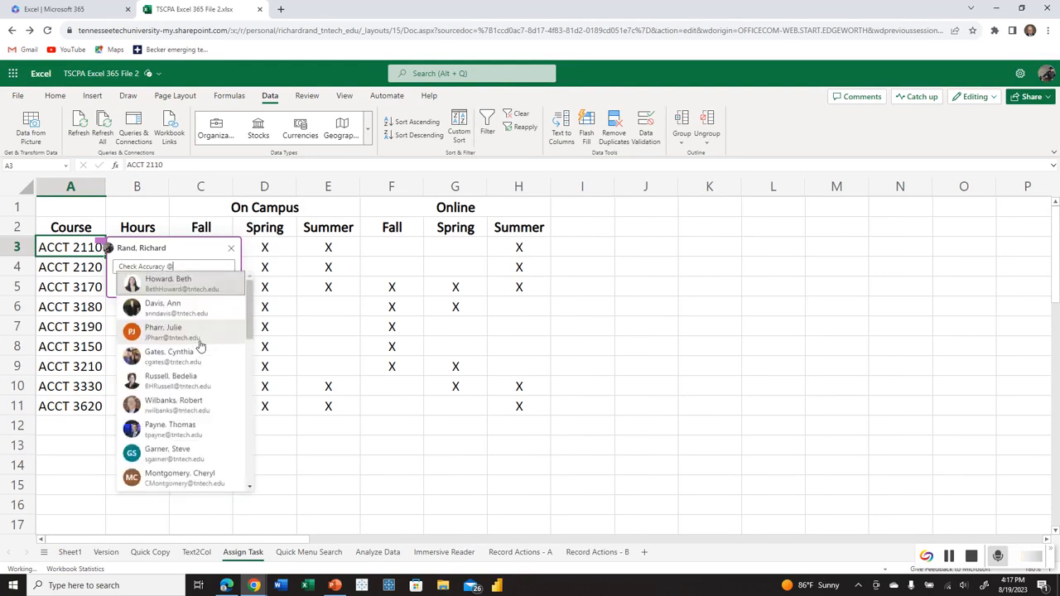
{"action": "type", "text": "ri"}
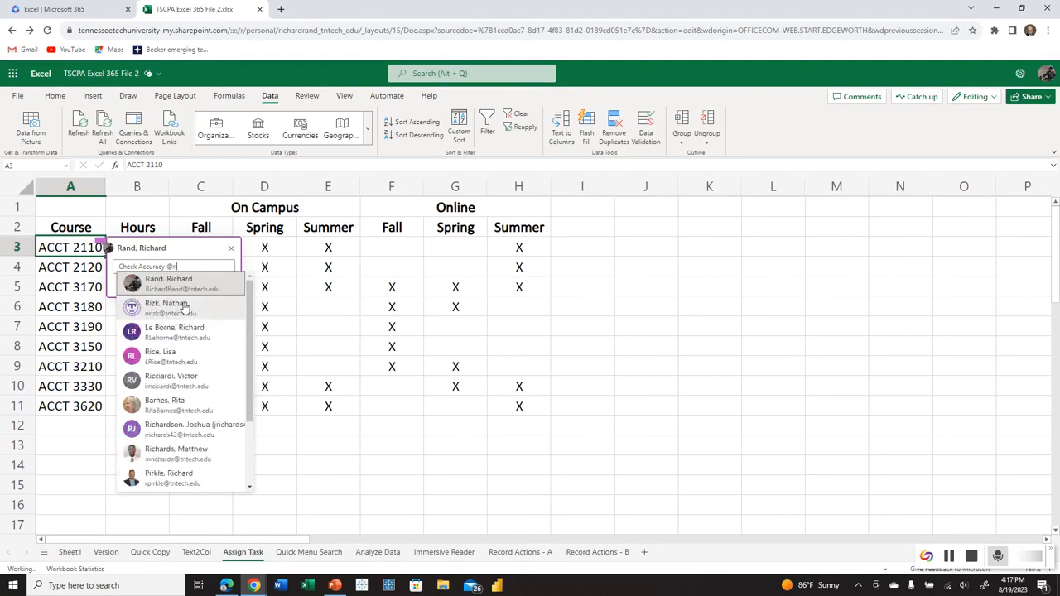
{"action": "left_click", "coordinate": [170, 300]}
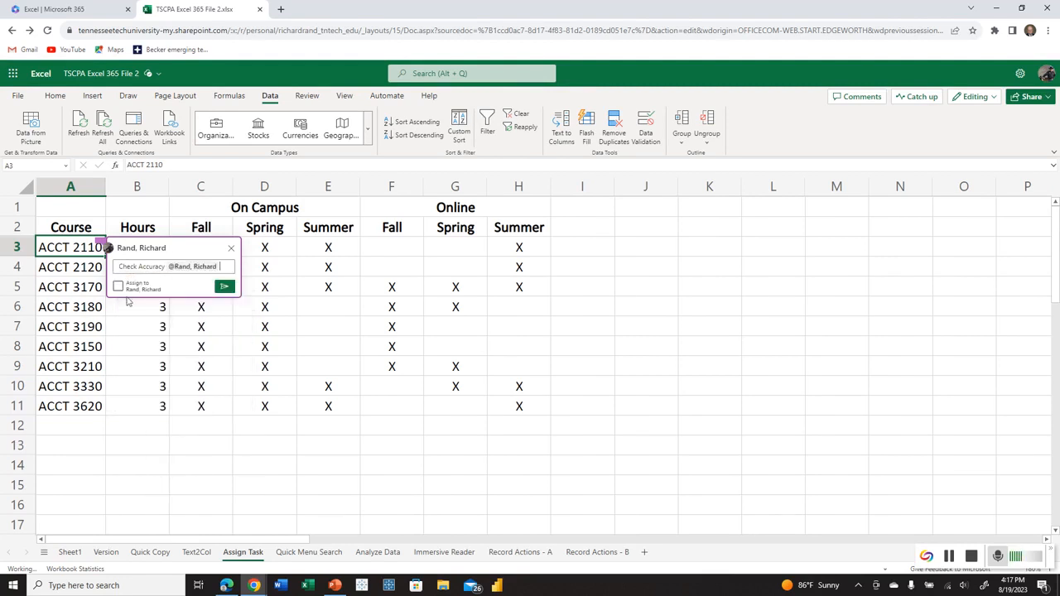
{"action": "left_click", "coordinate": [160, 283]}
{"action": "left_click", "coordinate": [223, 285]}
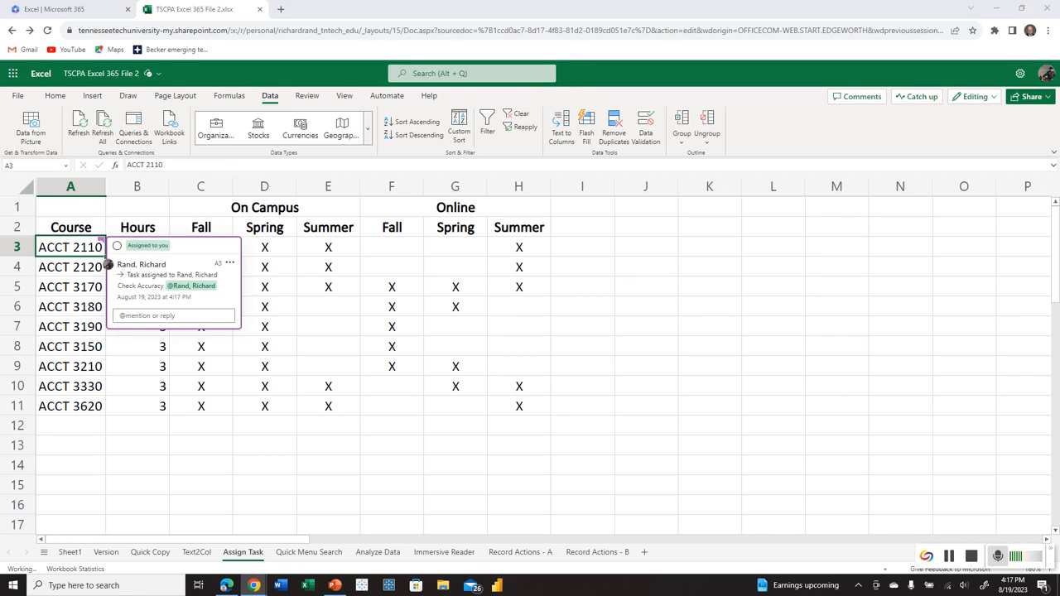
- Review the e-mail notification about the assigned task and close its window
{"action": "left_click_drag", "start_coordinate": [569, 52], "coordinate": [472, 80]}
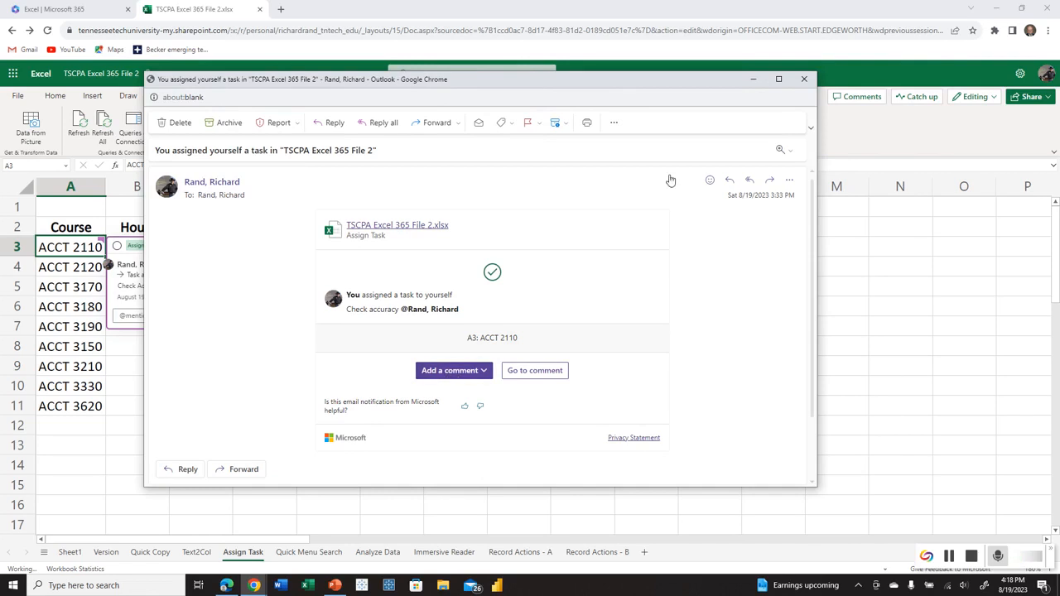
{"action": "left_click", "coordinate": [803, 78]}
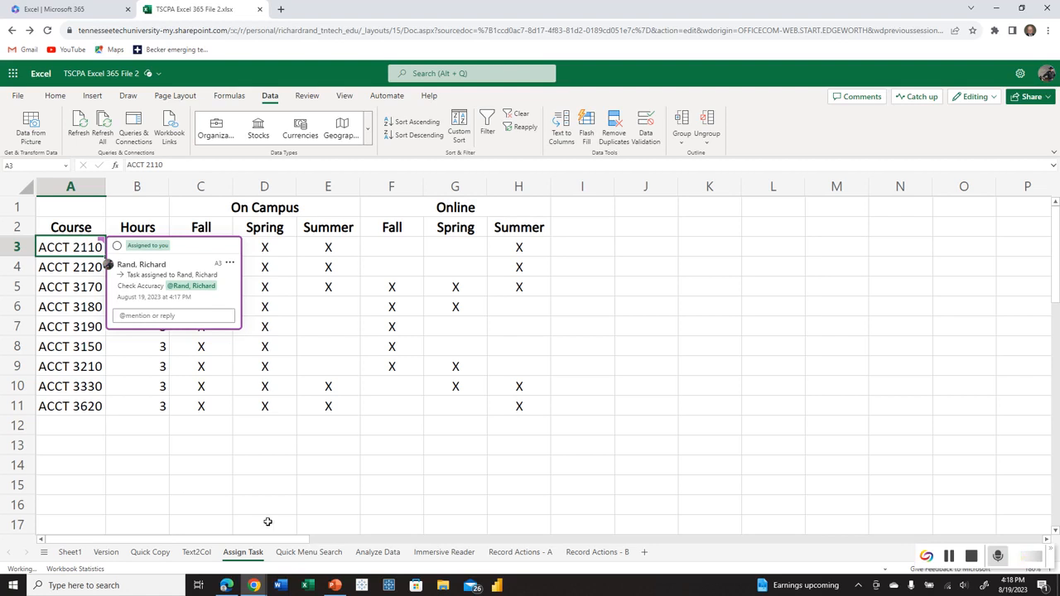
- On the Quick Menu Search sheet, search the commands available for cell A1 for "text"
{"action": "left_click", "coordinate": [307, 552]}
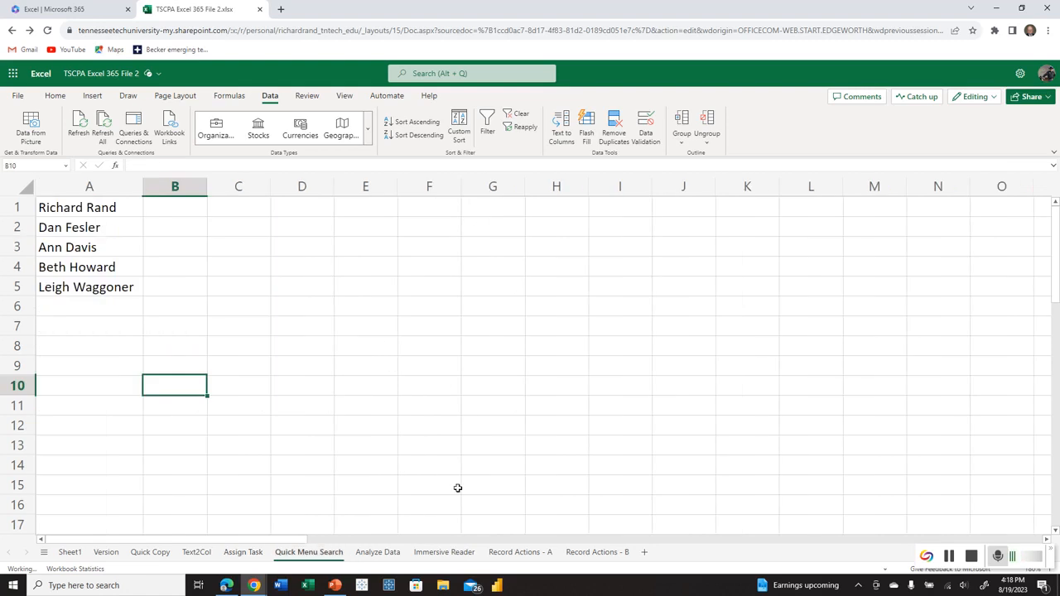
{"action": "left_click", "coordinate": [139, 308]}
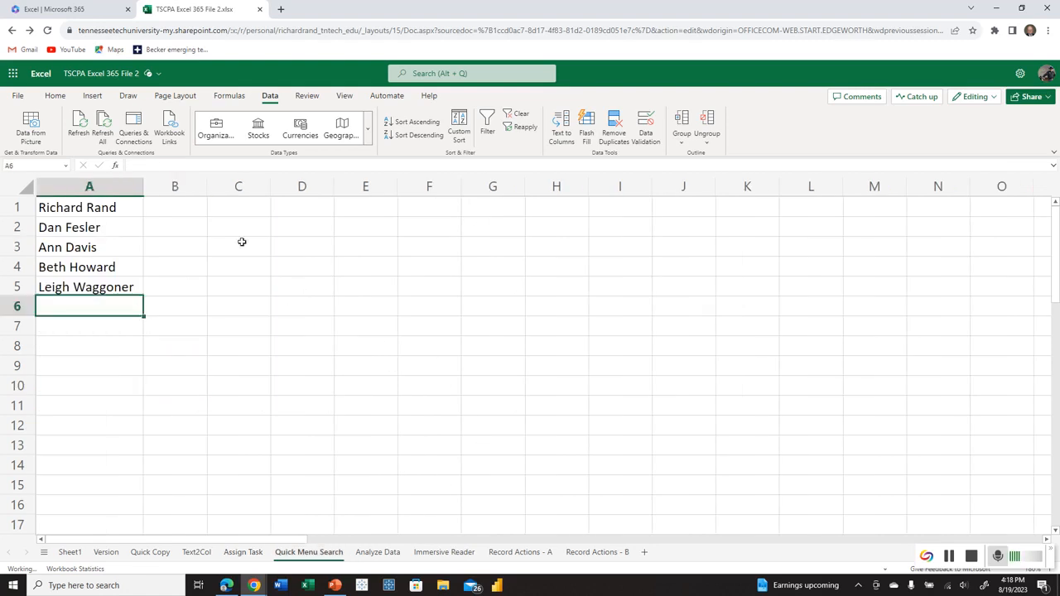
{"action": "right_click", "coordinate": [124, 208]}
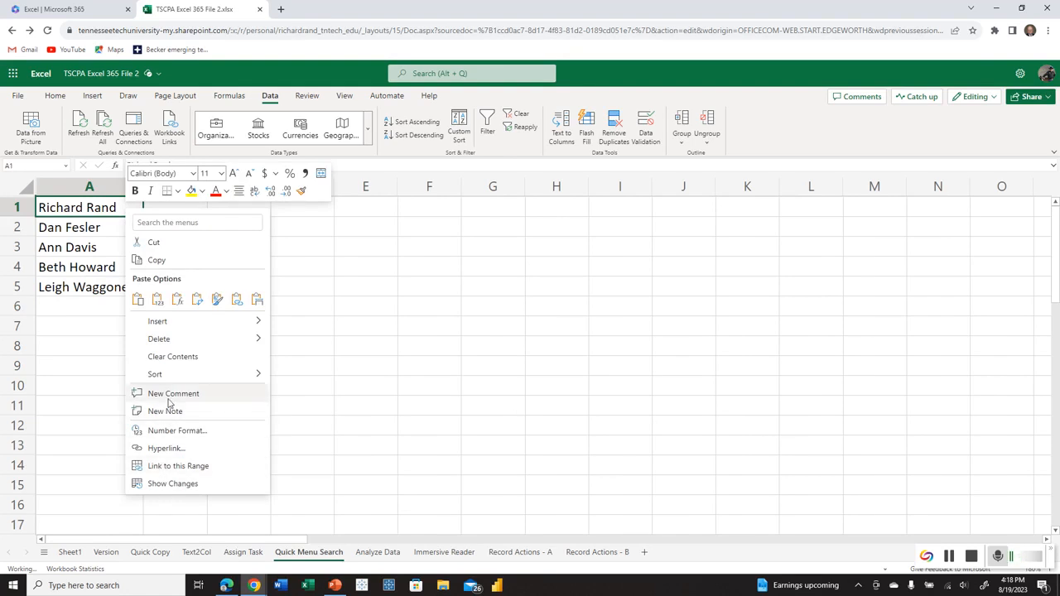
{"action": "mouse_move", "coordinate": [163, 341]}
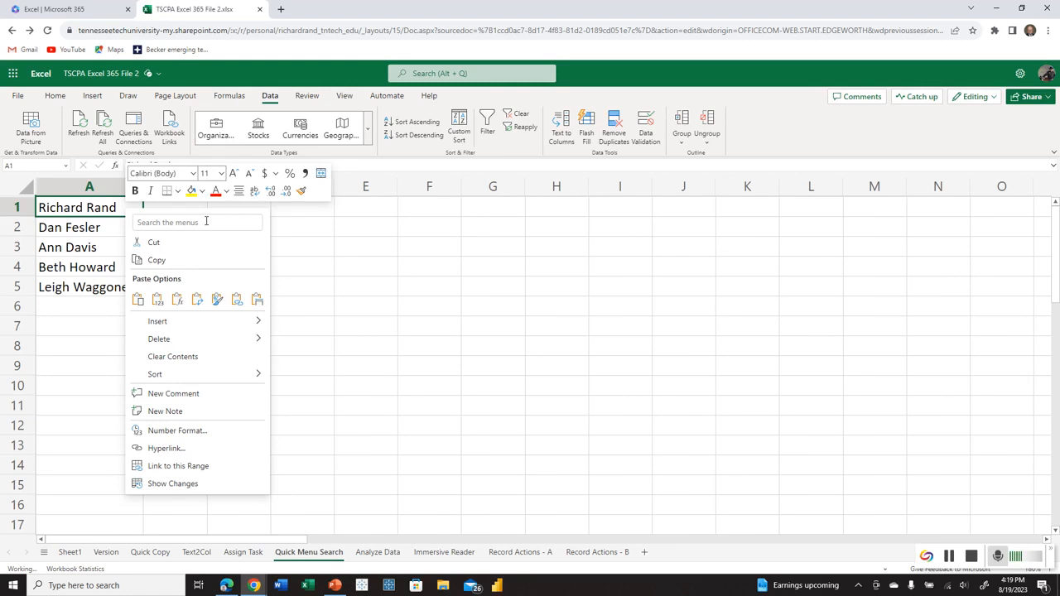
{"action": "left_click", "coordinate": [206, 221]}
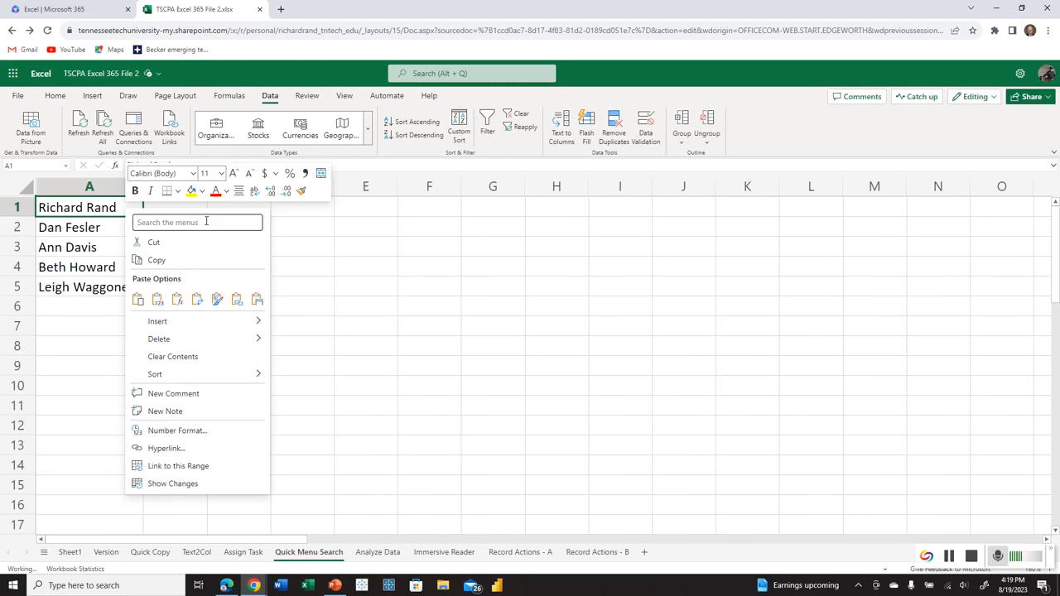
{"action": "type", "text": "text"}
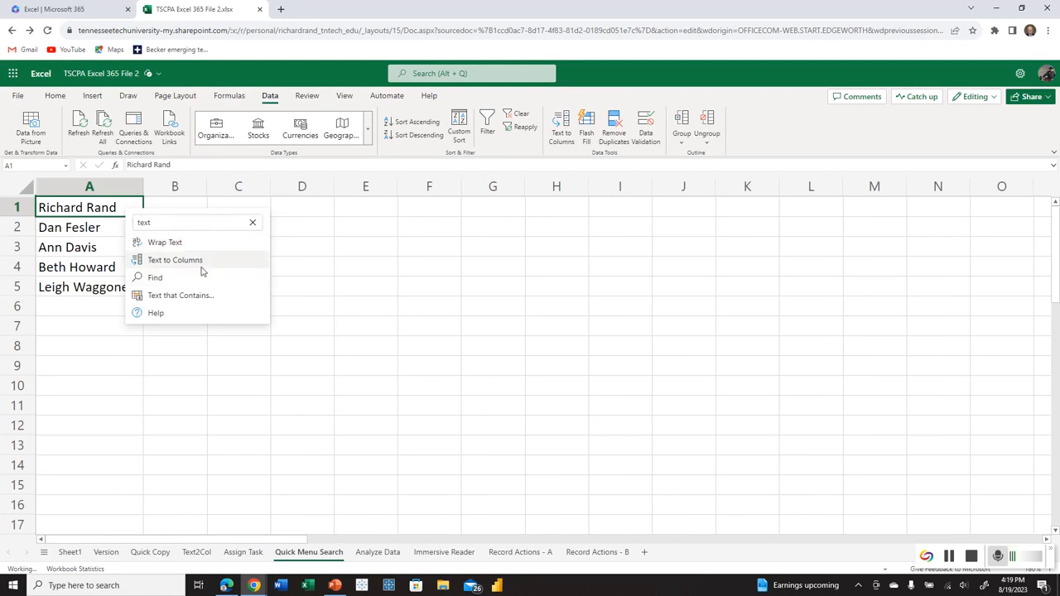
- Search cell A1's commands for "co" instead and clear the search
{"action": "left_click", "coordinate": [215, 223]}
{"action": "left_click_drag", "start_coordinate": [171, 222], "coordinate": [128, 224]}
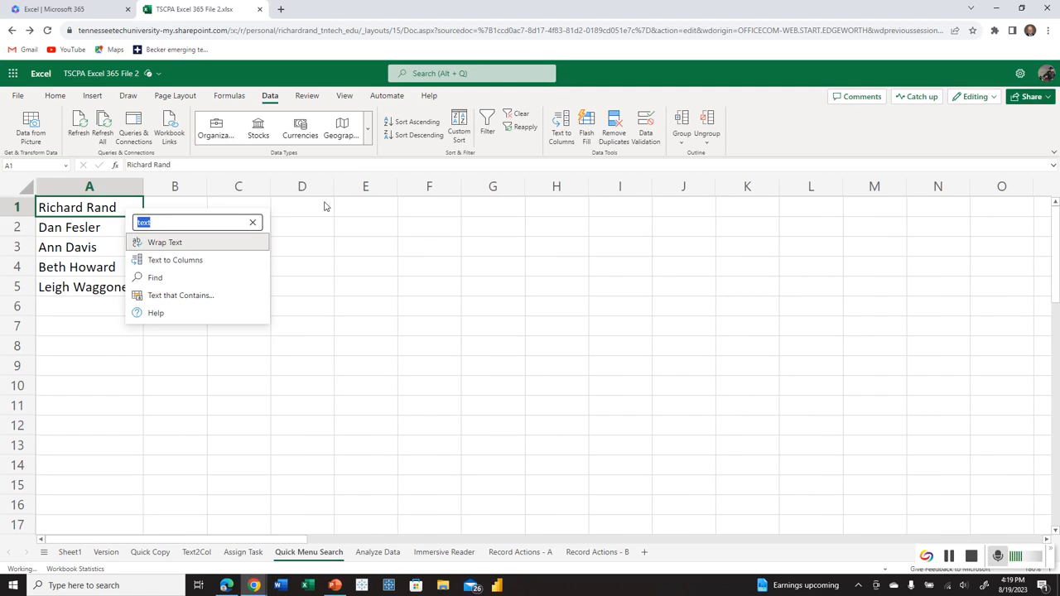
{"action": "type", "text": "co"}
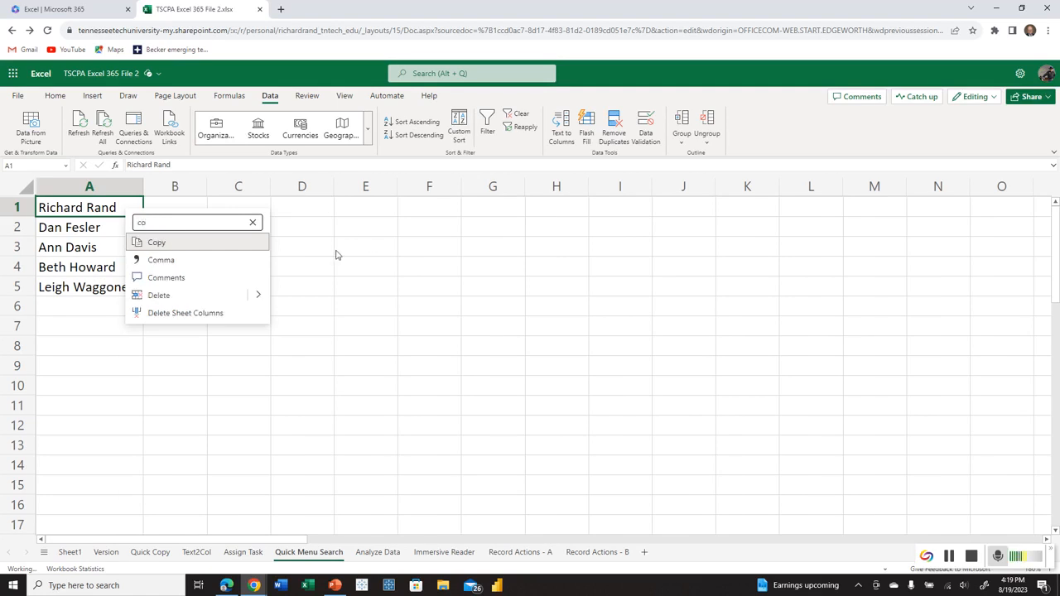
{"action": "key", "text": "BackSpace"}
{"action": "key", "text": "BackSpace"}
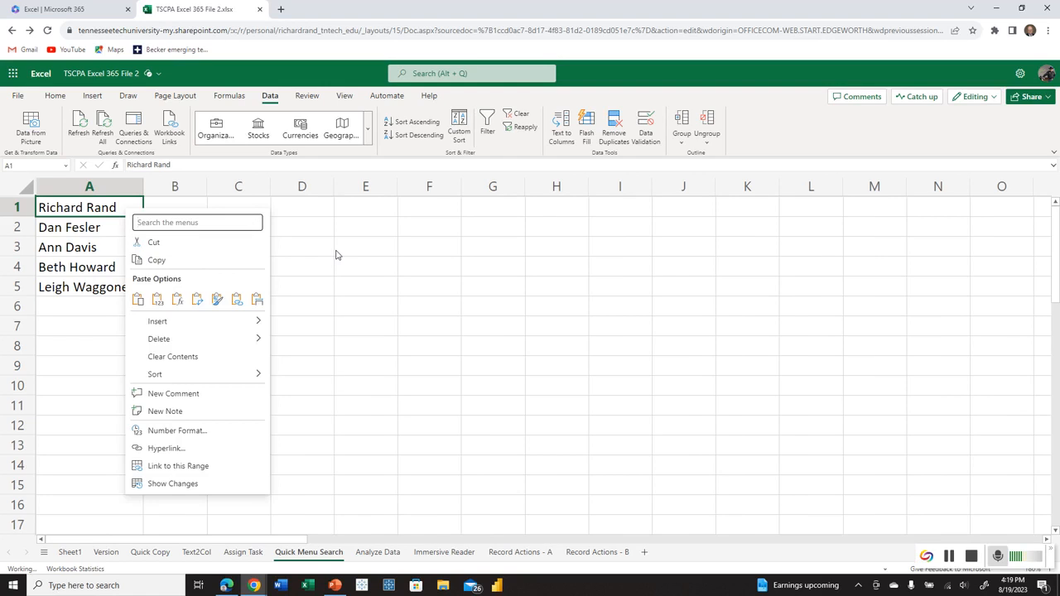
- Search cell A1's commands for "piv" and for "tab", clearing the search at the end
{"action": "type", "text": "piv"}
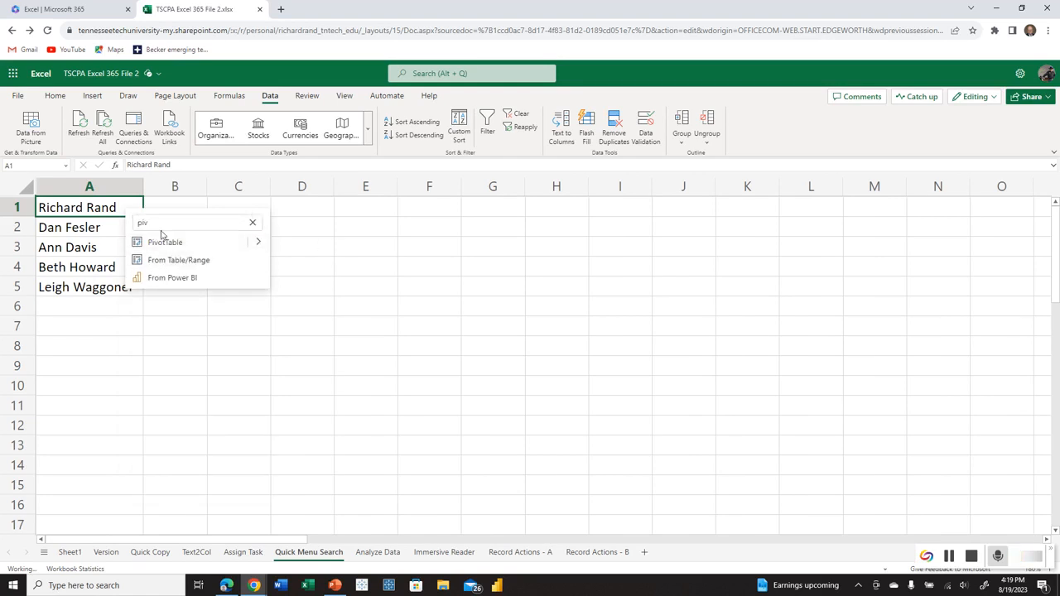
{"action": "left_click_drag", "start_coordinate": [156, 223], "coordinate": [130, 228]}
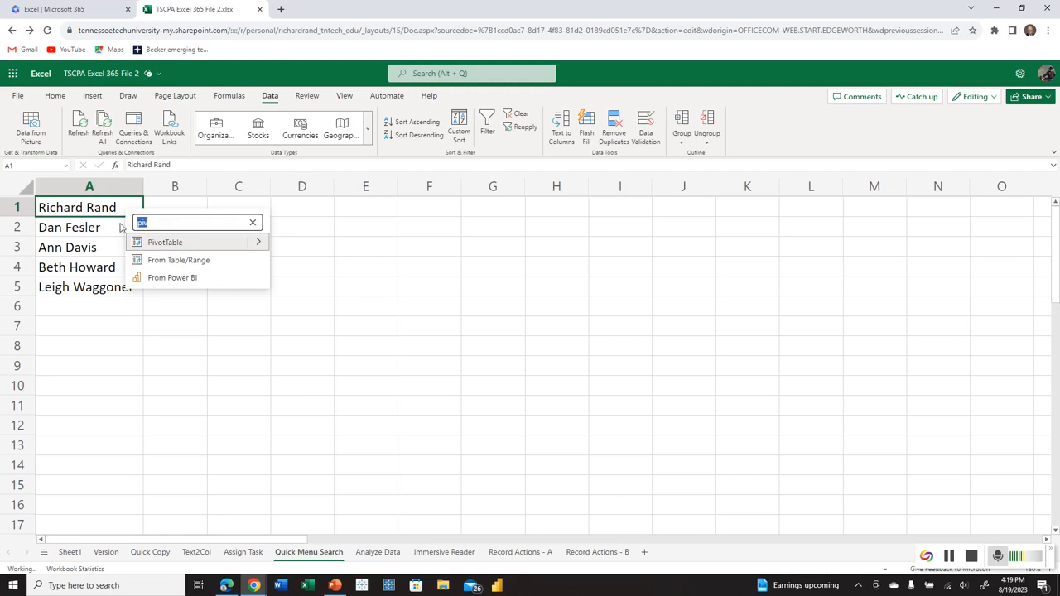
{"action": "type", "text": "tab"}
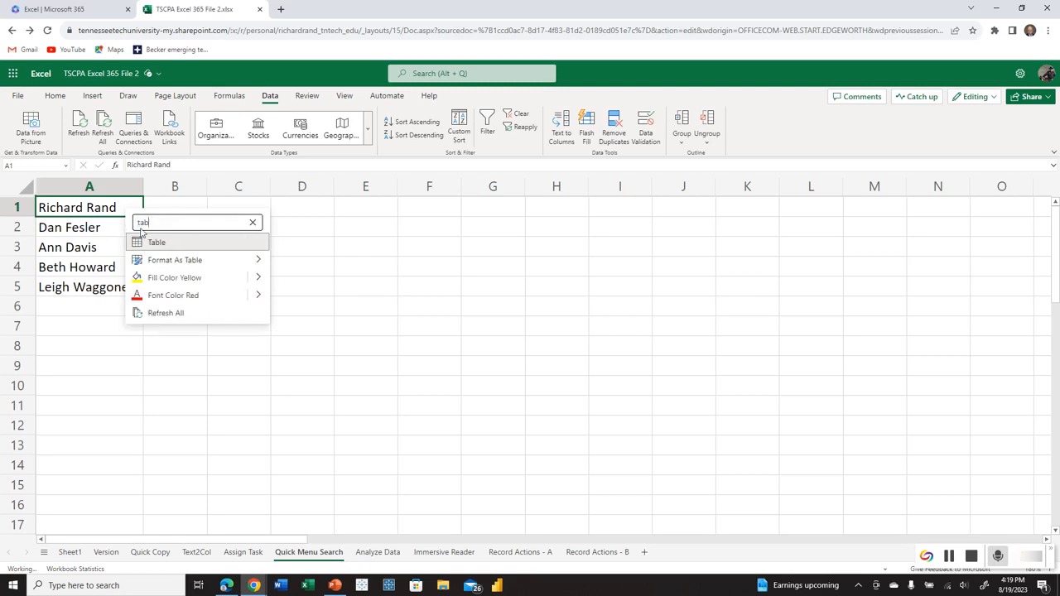
{"action": "left_click_drag", "start_coordinate": [157, 223], "coordinate": [130, 221]}
{"action": "left_click", "coordinate": [167, 222]}
{"action": "left_click_drag", "start_coordinate": [165, 221], "coordinate": [143, 198]}
{"action": "key", "text": "BackSpace"}
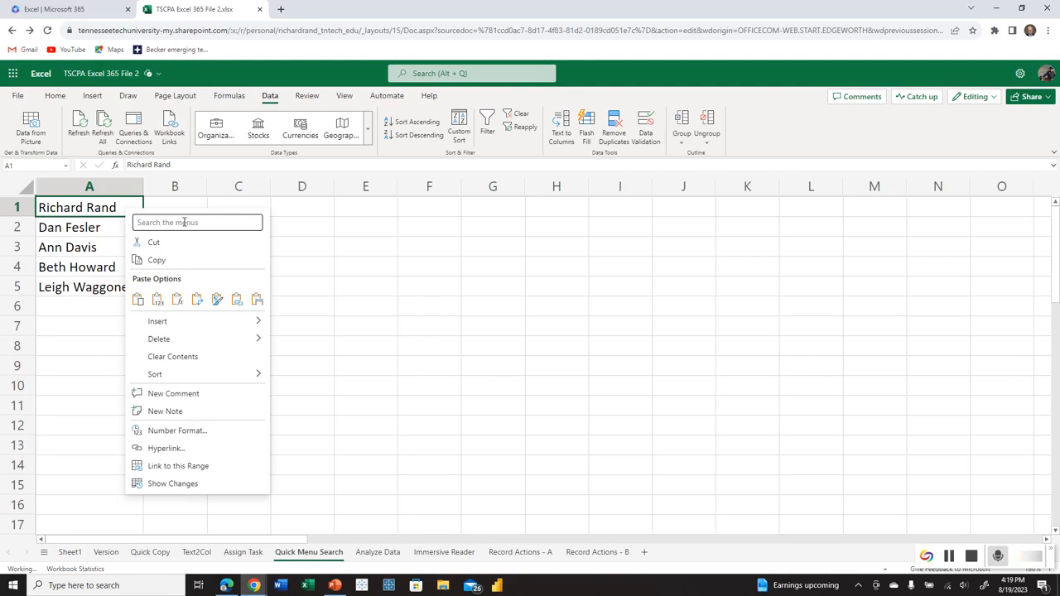
- Search cell A1's commands for "analyze data", then clear the search and dismiss the command list without running anything
{"action": "type", "text": "analyze data"}
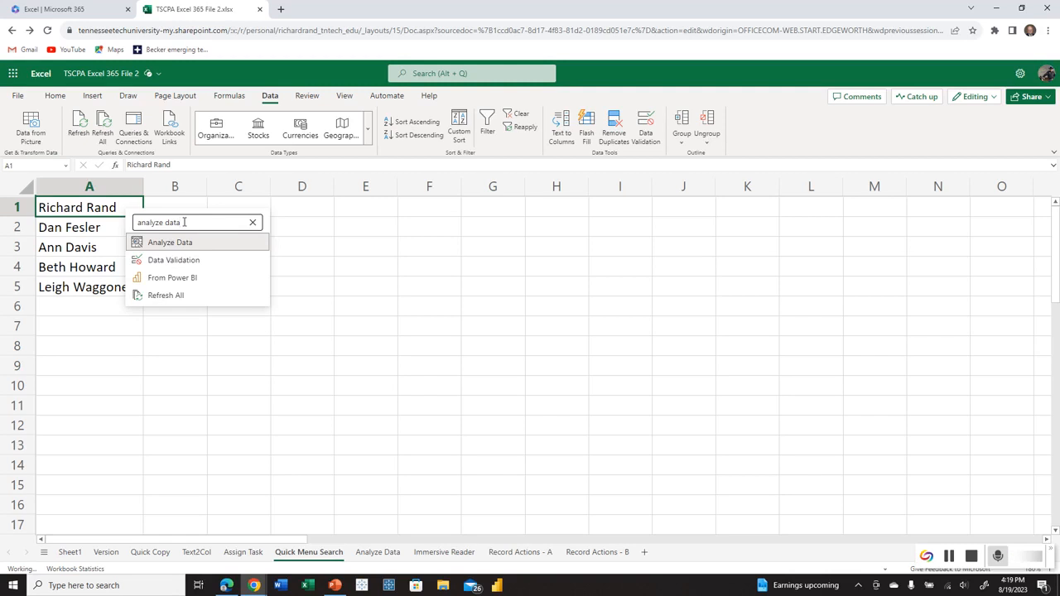
{"action": "key", "text": "BackSpace"}
{"action": "key", "text": "BackSpace"}
{"action": "key", "text": "BackSpace"}
{"action": "key", "text": "BackSpace"}
{"action": "key", "text": "BackSpace"}
{"action": "key", "text": "BackSpace"}
{"action": "key", "text": "BackSpace"}
{"action": "key", "text": "BackSpace"}
{"action": "key", "text": "BackSpace"}
{"action": "key", "text": "BackSpace"}
{"action": "key", "text": "BackSpace"}
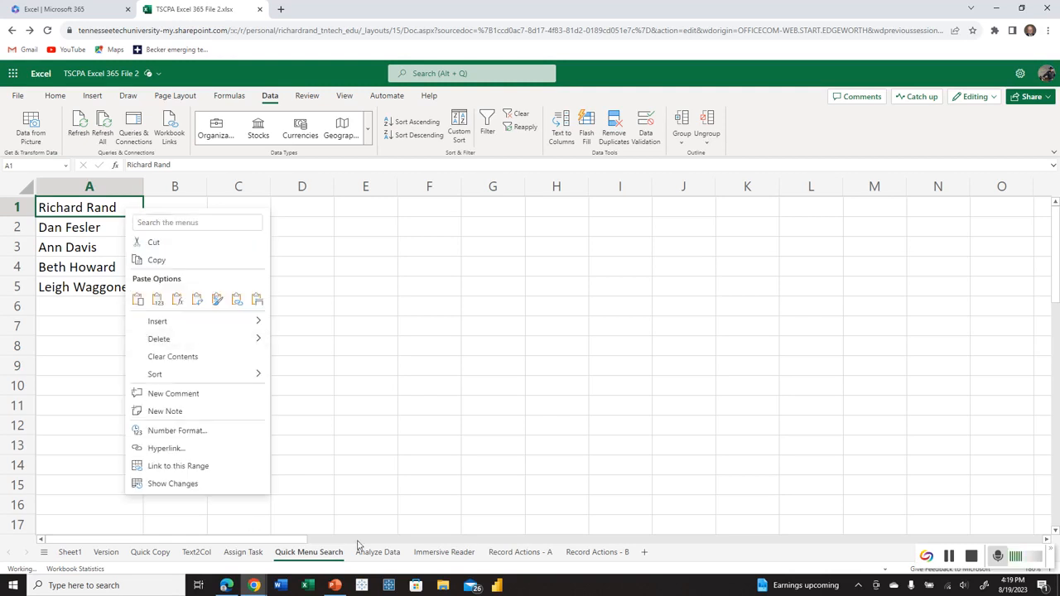
{"action": "key", "text": "Escape"}
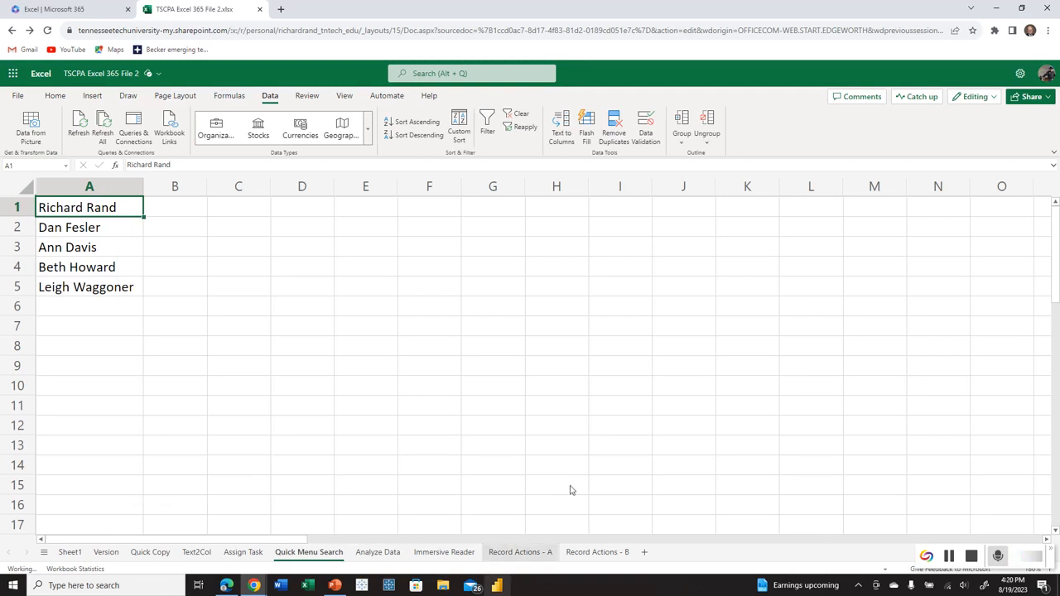
- On the Analyze Data sheet, find the Analyze Data command by searching from cell A3 and run it on the table
{"action": "left_click", "coordinate": [389, 555]}
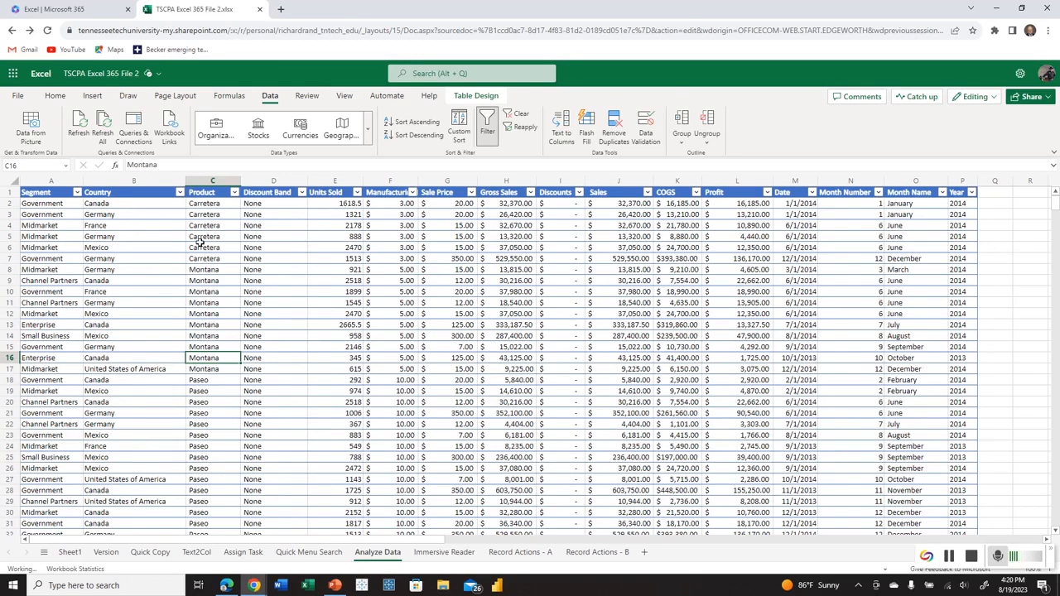
{"action": "left_click", "coordinate": [67, 214]}
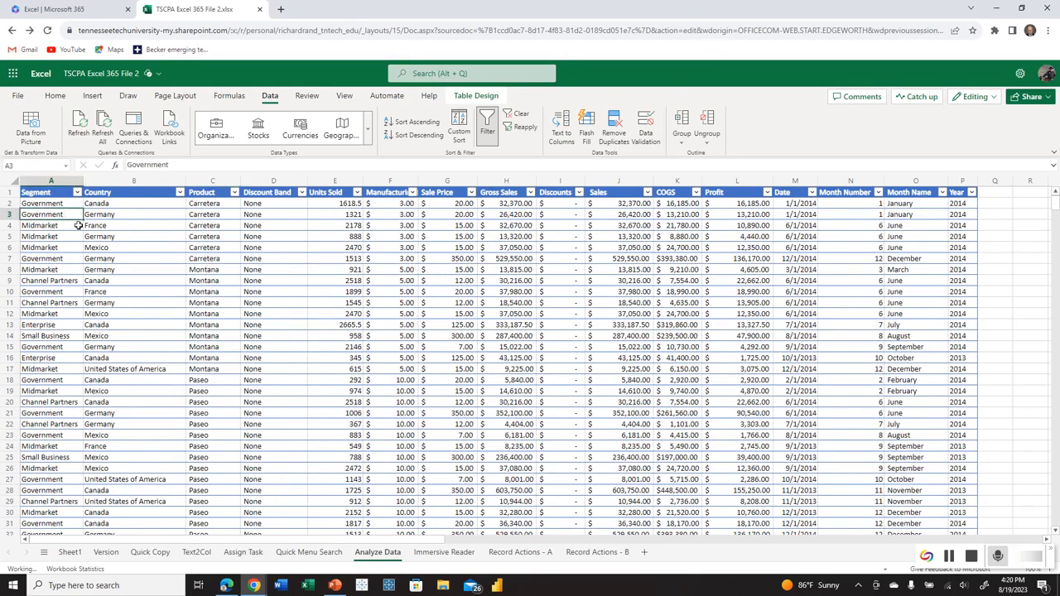
{"action": "right_click", "coordinate": [73, 219]}
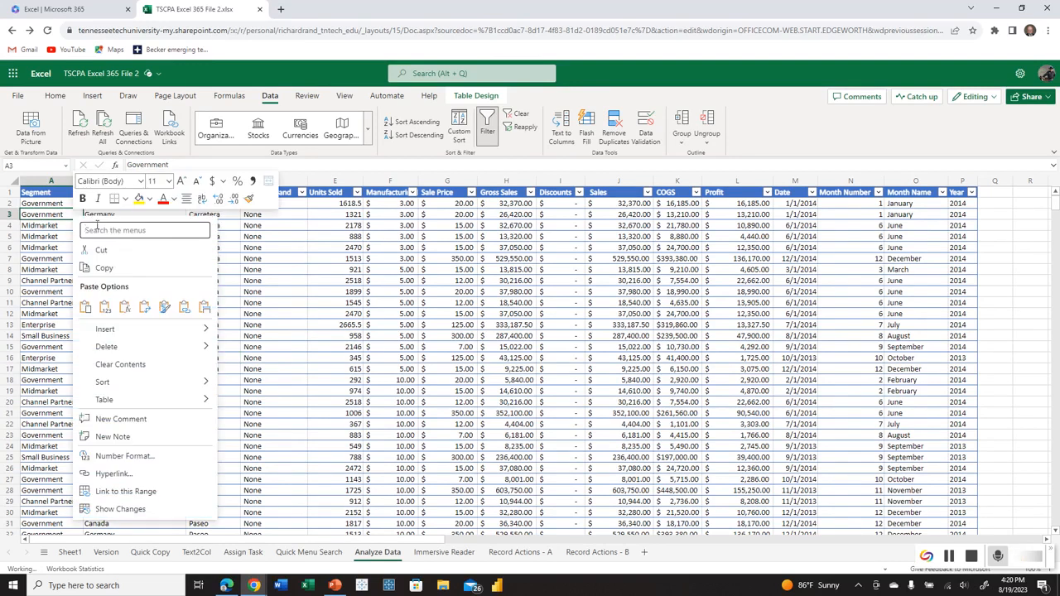
{"action": "type", "text": "ana"}
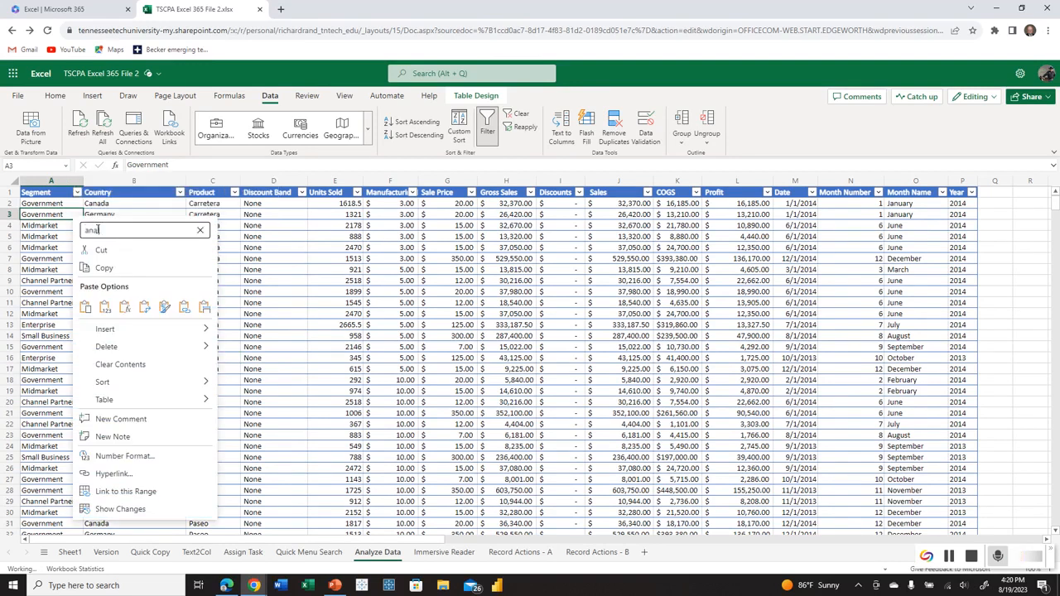
{"action": "type", "text": "lyze data"}
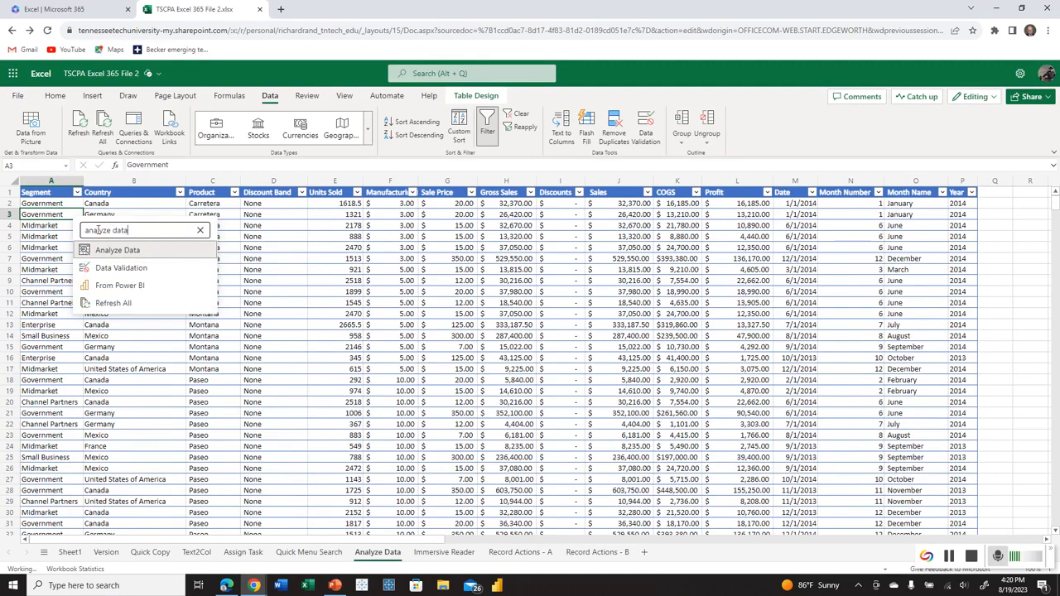
{"action": "left_click", "coordinate": [104, 250]}
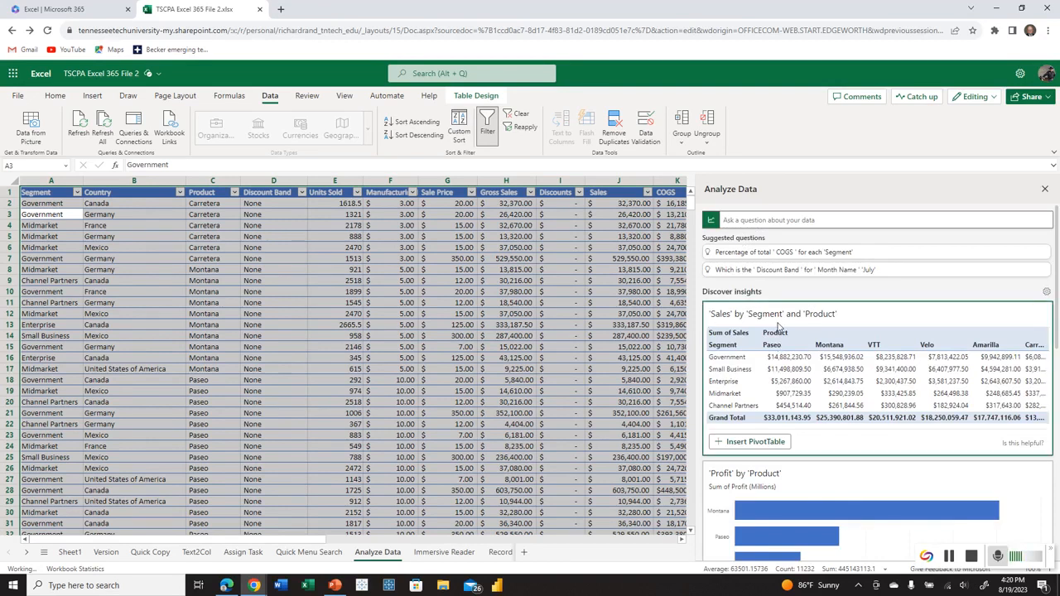
- Examine the suggested insights for the table in Analyze Data, expanding the list to show all results
{"action": "scroll", "coordinate": [840, 372], "scroll_direction": "down", "scroll_amount": 5}
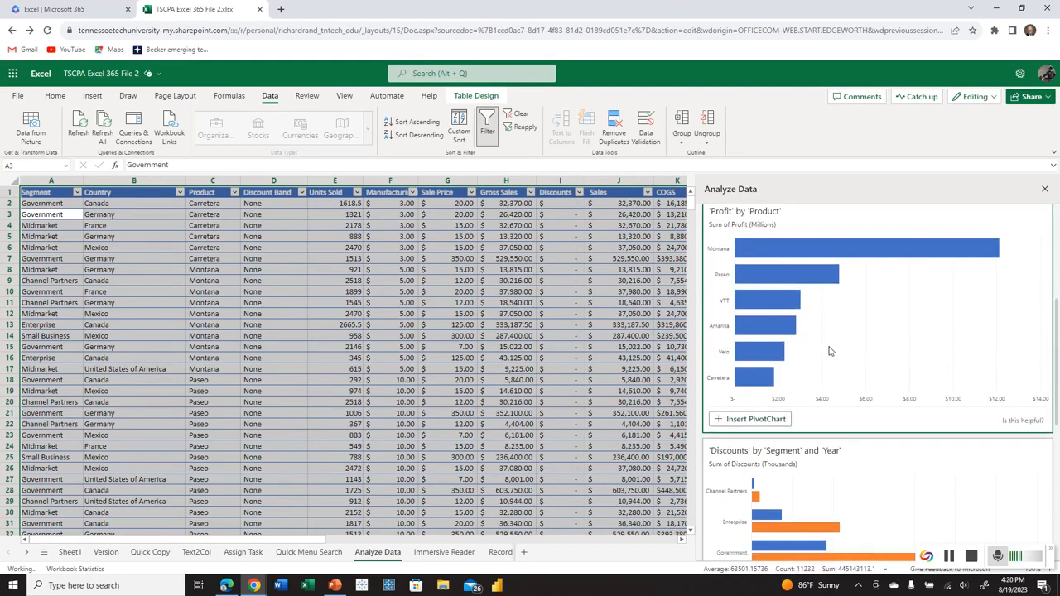
{"action": "scroll", "coordinate": [828, 351], "scroll_direction": "down", "scroll_amount": 4}
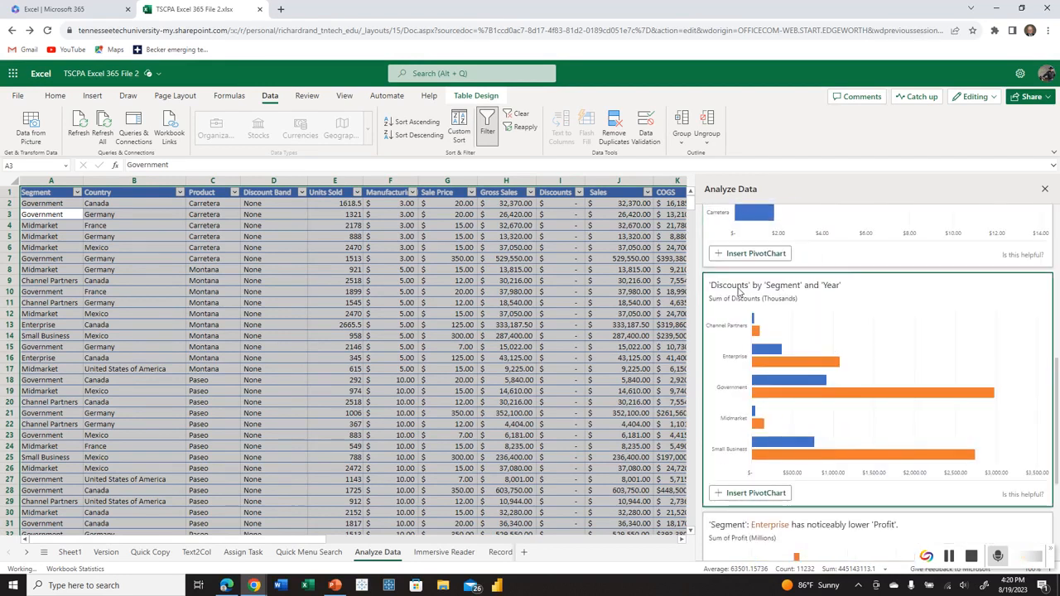
{"action": "scroll", "coordinate": [778, 298], "scroll_direction": "down", "scroll_amount": 3}
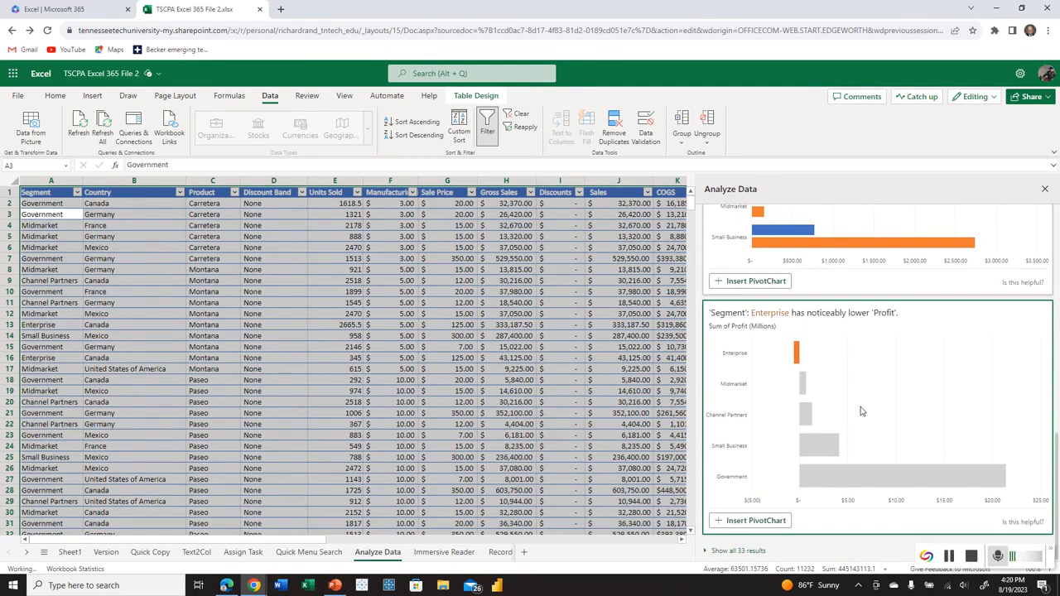
{"action": "left_click", "coordinate": [740, 550]}
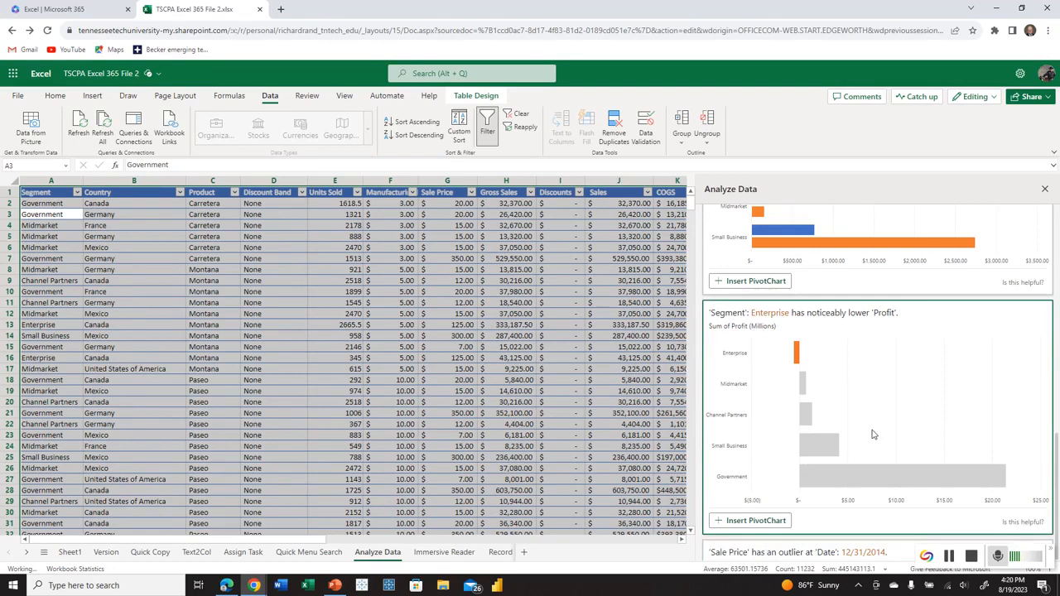
{"action": "scroll", "coordinate": [873, 426], "scroll_direction": "down", "scroll_amount": 6}
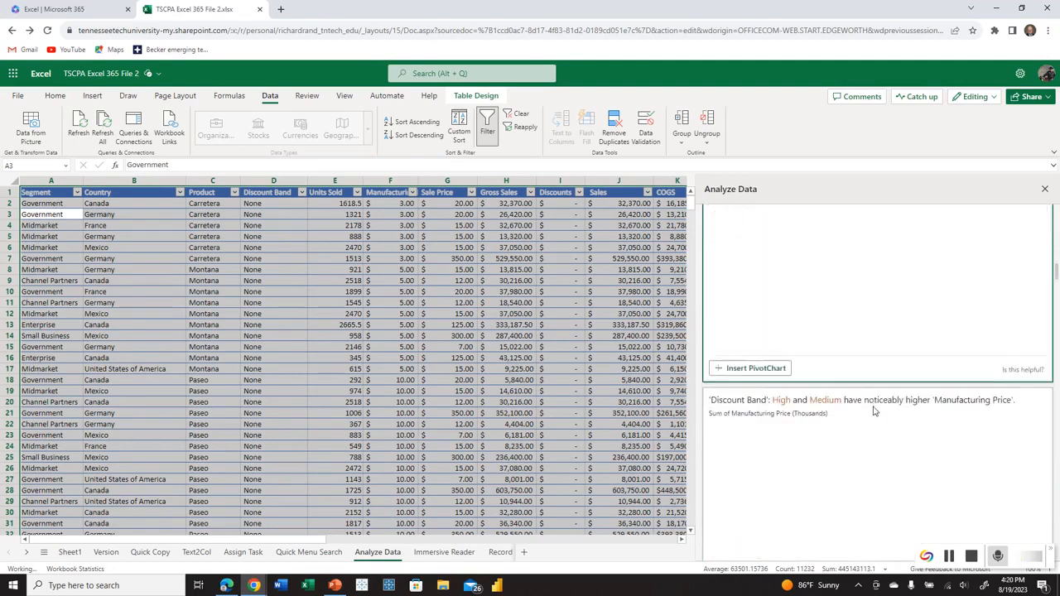
{"action": "scroll", "coordinate": [877, 415], "scroll_direction": "down", "scroll_amount": 2}
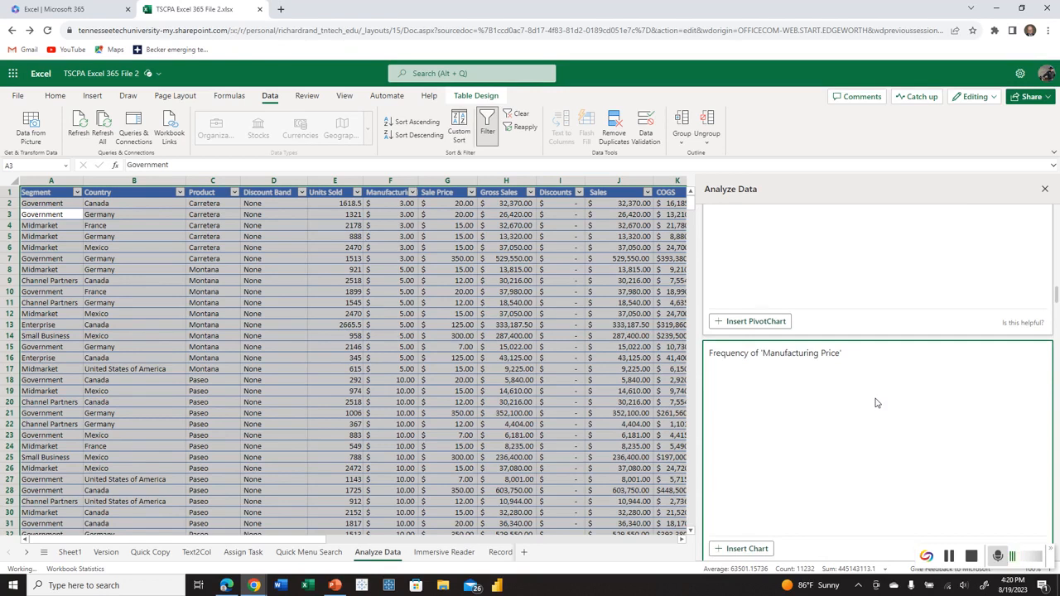
{"action": "scroll", "coordinate": [877, 402], "scroll_direction": "down", "scroll_amount": 3}
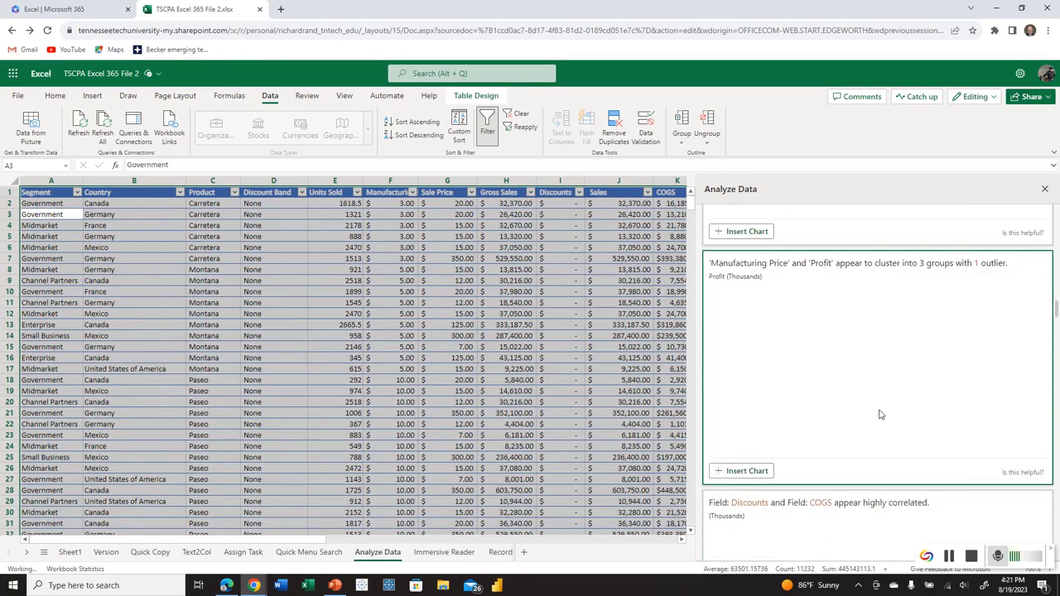
{"action": "scroll", "coordinate": [881, 416], "scroll_direction": "up", "scroll_amount": 6}
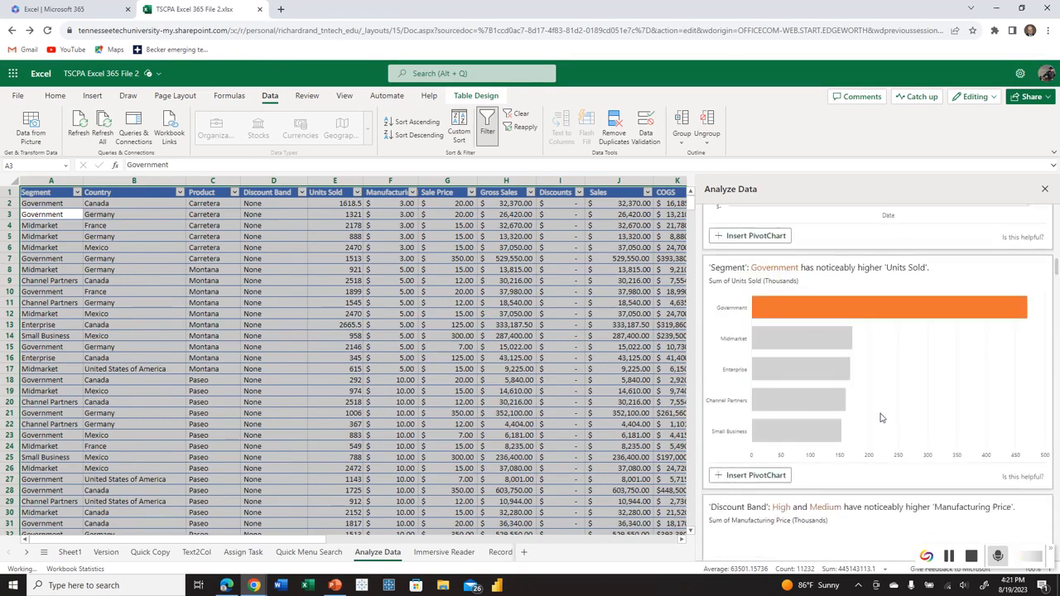
{"action": "scroll", "coordinate": [881, 417], "scroll_direction": "up", "scroll_amount": 7}
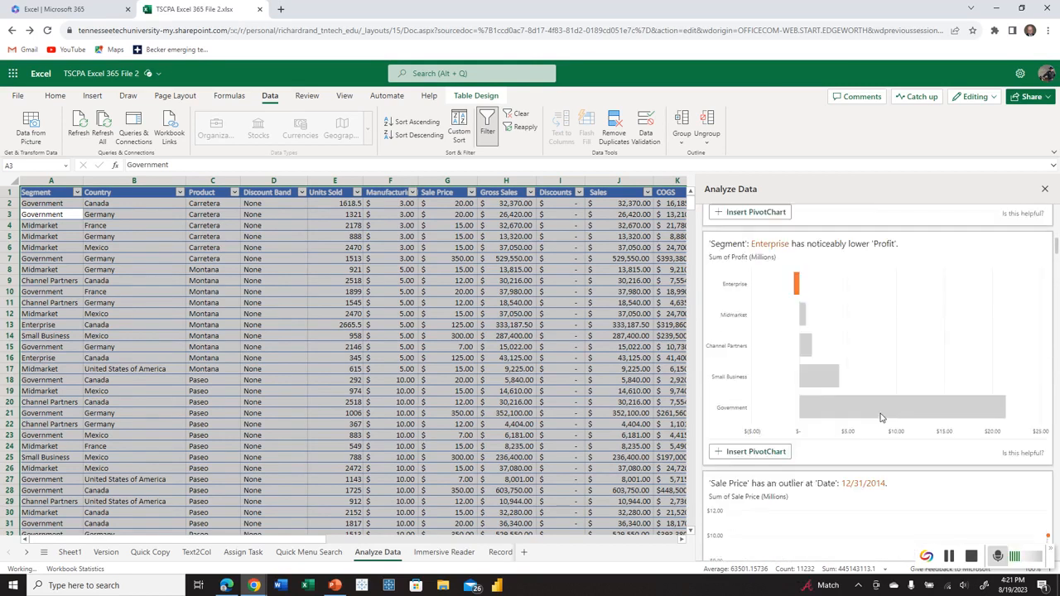
{"action": "scroll", "coordinate": [881, 418], "scroll_direction": "up", "scroll_amount": 8}
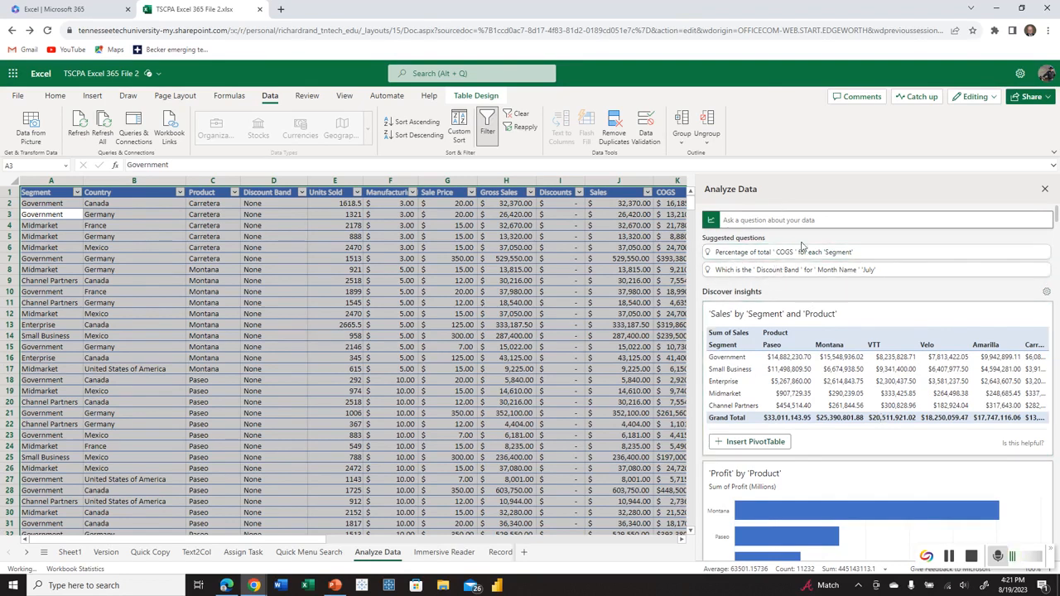
- Ask Analyze Data for "sales by product" and review the chart it answers with
{"action": "left_click", "coordinate": [816, 219]}
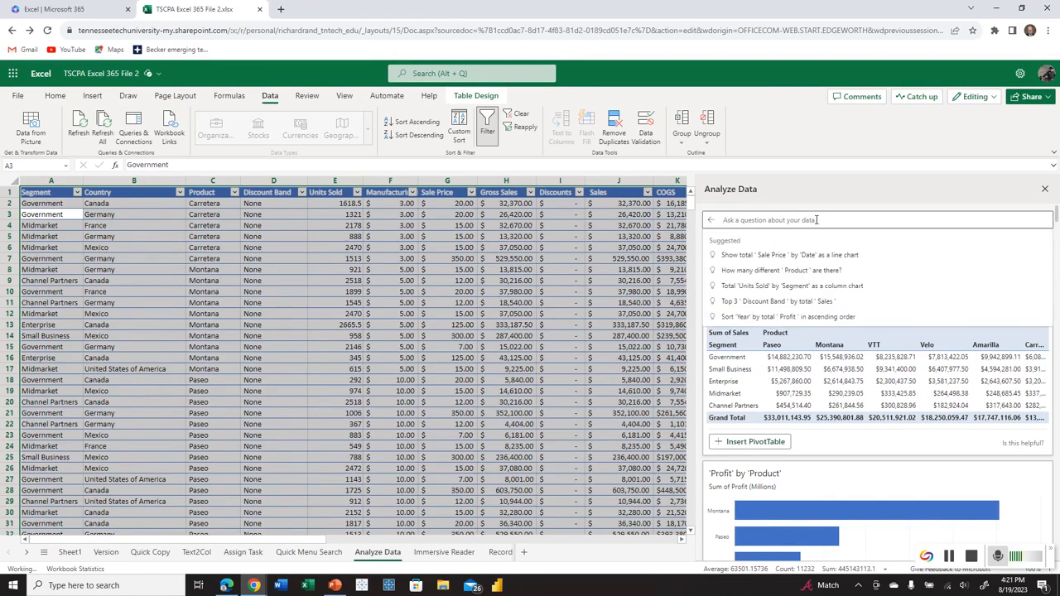
{"action": "type", "text": "sale"}
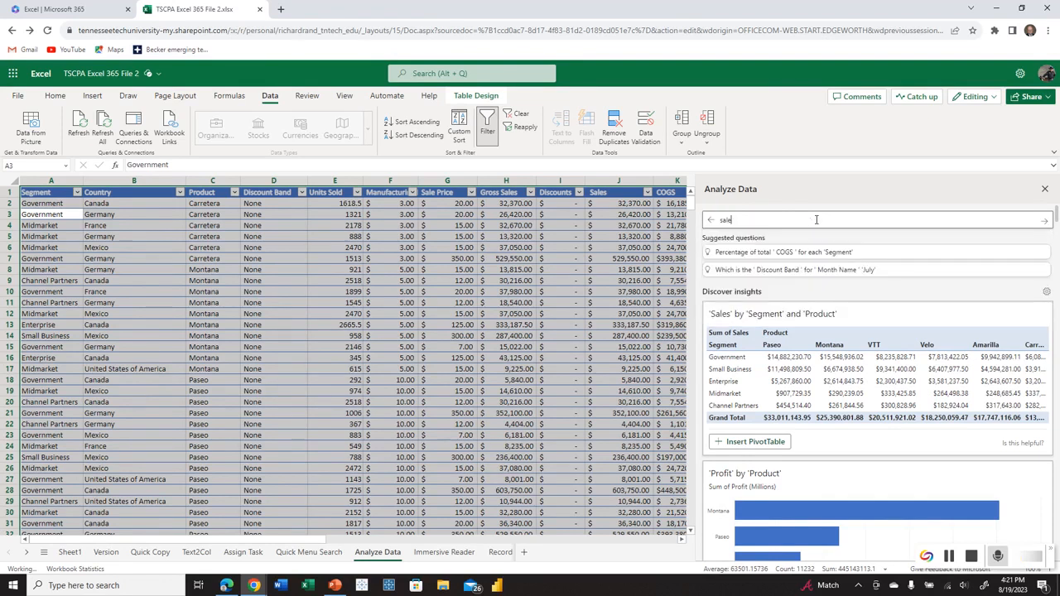
{"action": "type", "text": "s by product"}
{"action": "key", "text": "Return"}
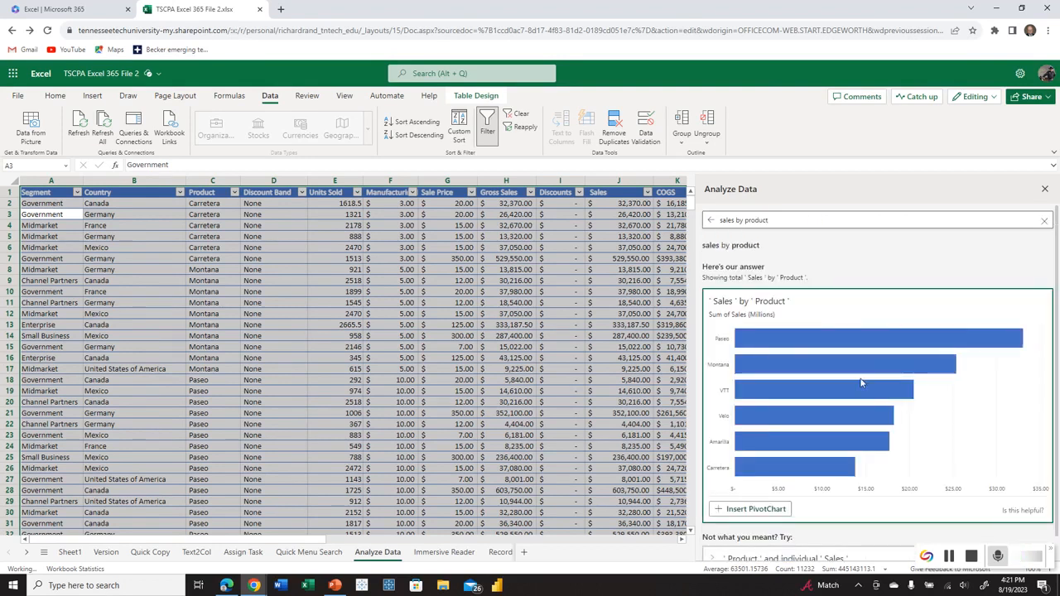
{"action": "scroll", "coordinate": [824, 388], "scroll_direction": "down", "scroll_amount": 1}
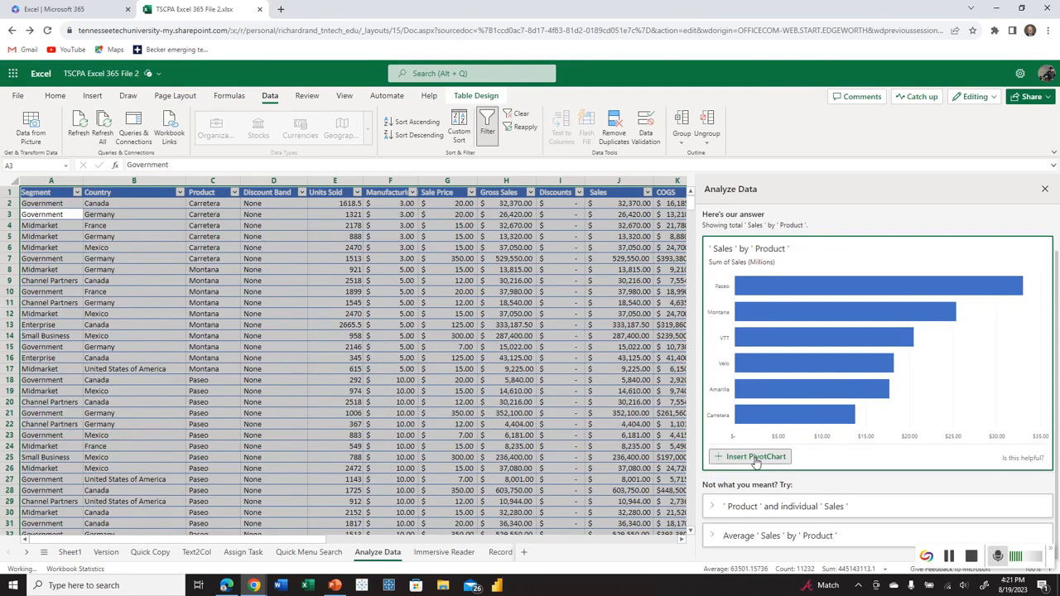
{"action": "scroll", "coordinate": [813, 426], "scroll_direction": "up", "scroll_amount": 1}
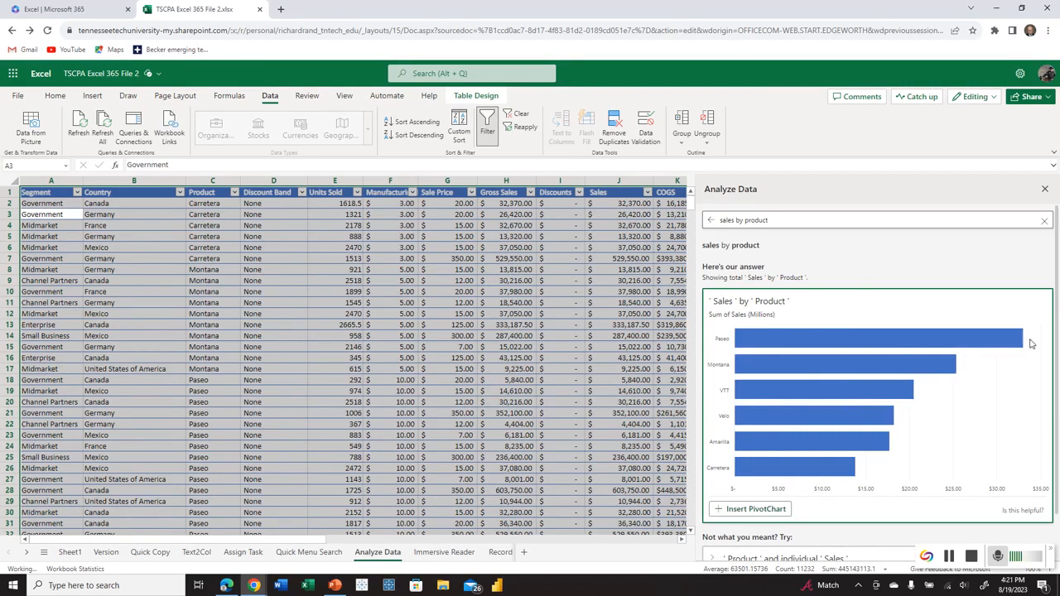
- Replace the Analyze Data question with "table of sales by product by region", review the answer and close Analyze Data
{"action": "left_click_drag", "start_coordinate": [780, 220], "coordinate": [706, 220]}
{"action": "type", "text": "table o"}
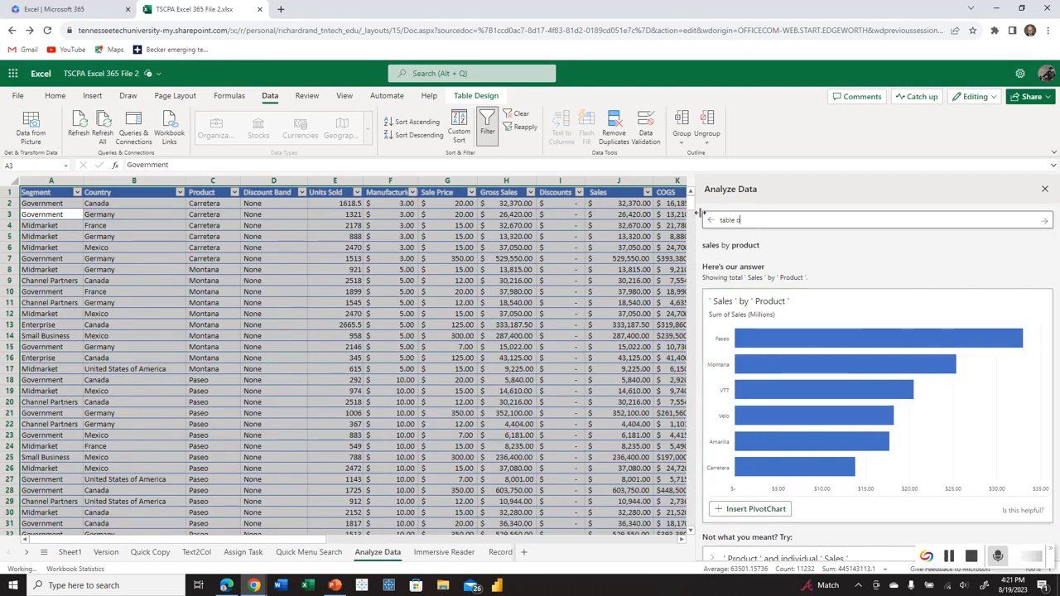
{"action": "type", "text": "f sales by product by"}
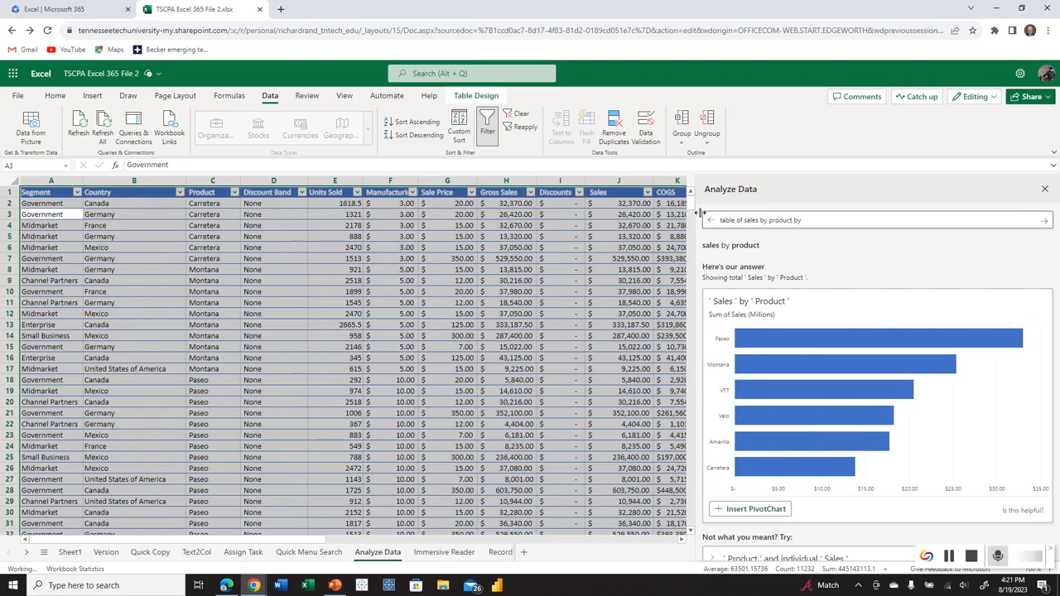
{"action": "type", "text": "region"}
{"action": "key", "text": "Return"}
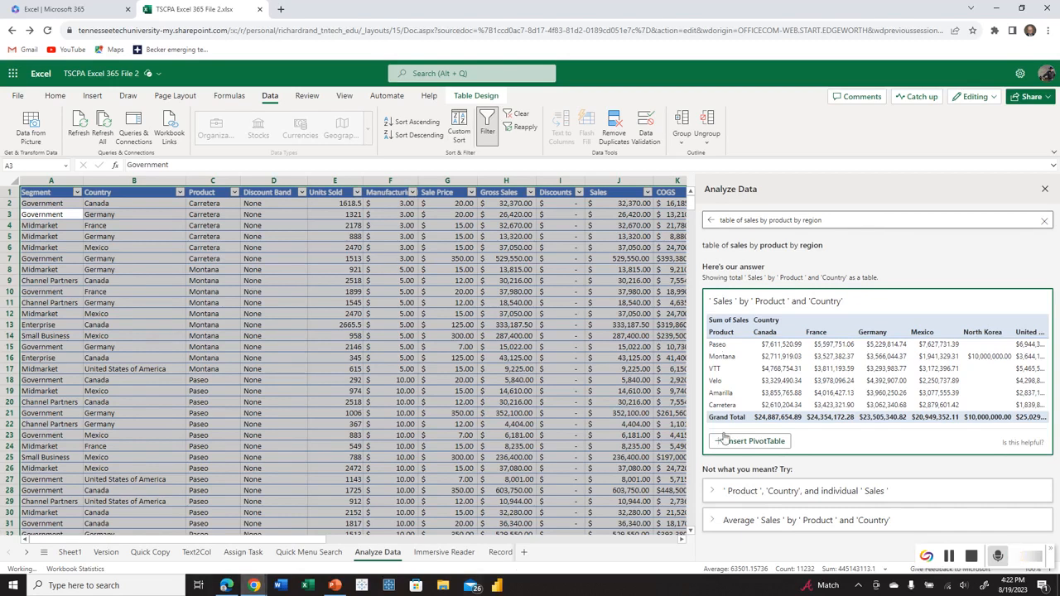
{"action": "left_click", "coordinate": [1044, 189]}
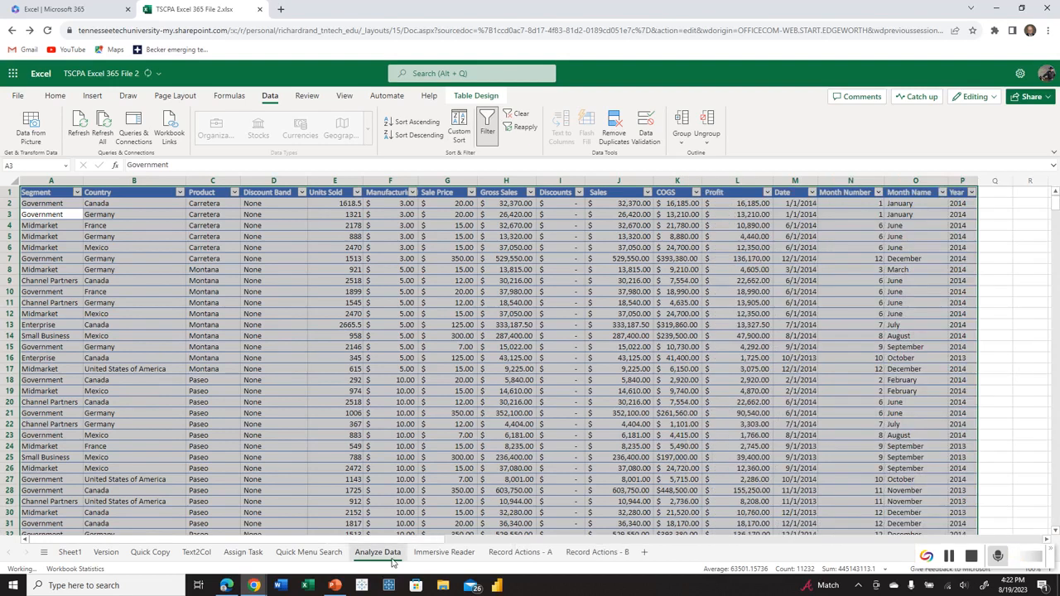
- Go to the Immersive Reader sheet and open its selected instructions text in Immersive Reader
{"action": "left_click", "coordinate": [444, 552]}
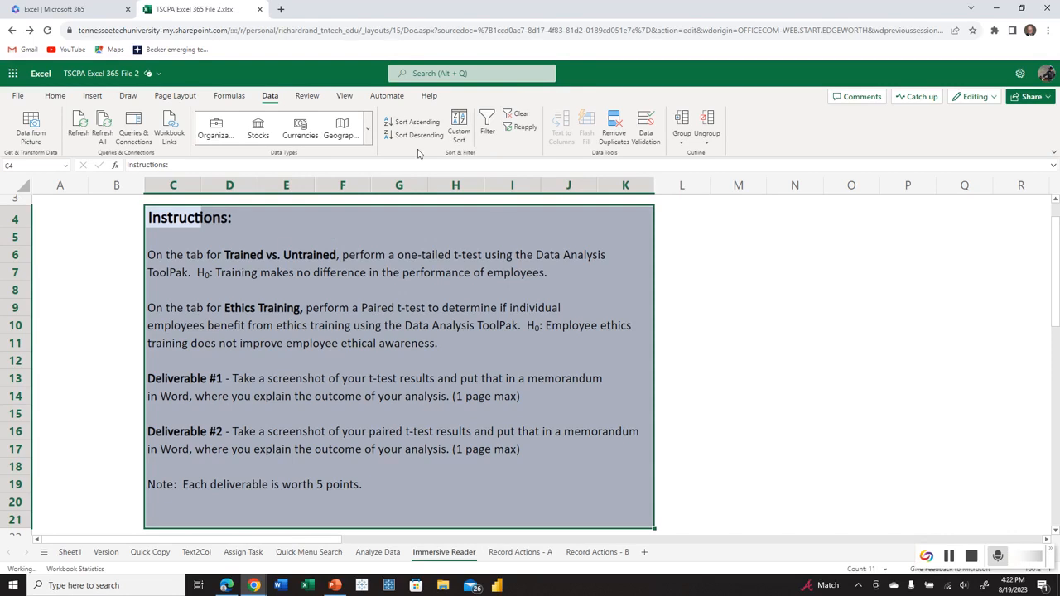
{"action": "left_click", "coordinate": [345, 96]}
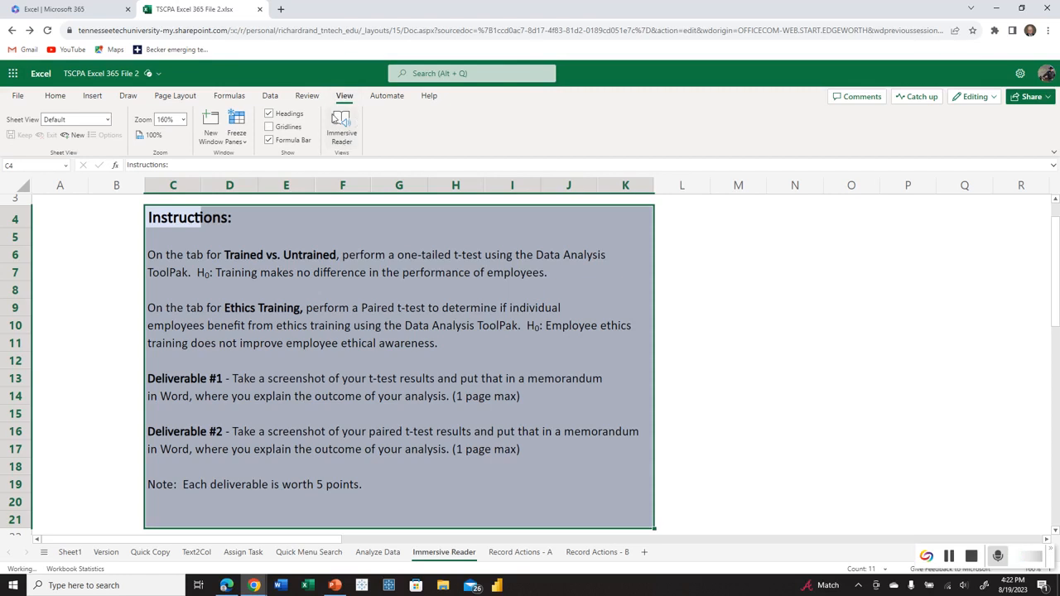
{"action": "left_click", "coordinate": [337, 137]}
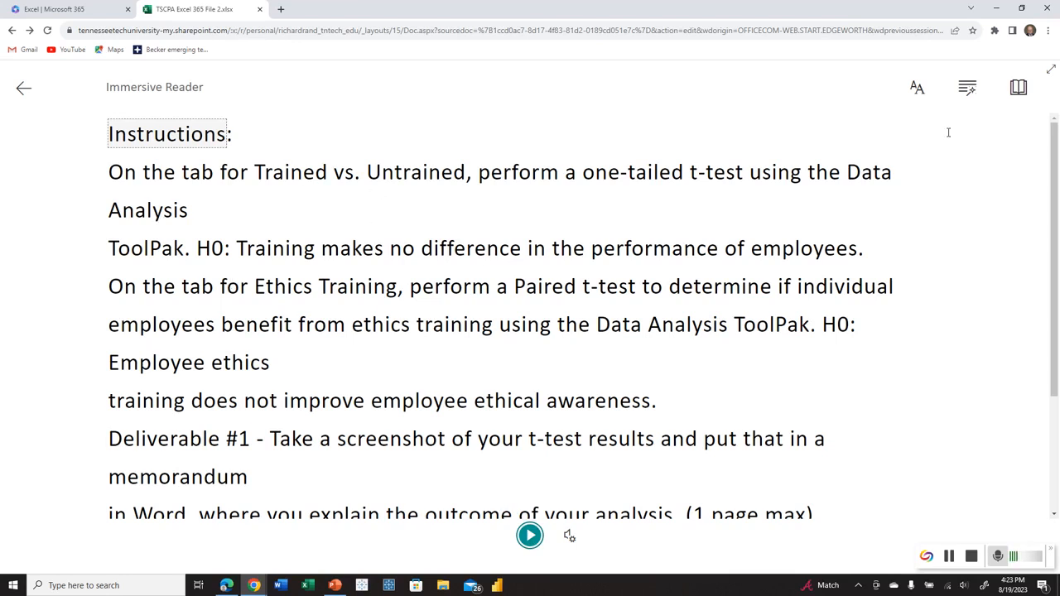
- Try Line Focus with one, three and five lines in the reading preferences, and turn it off again
{"action": "left_click", "coordinate": [1018, 88]}
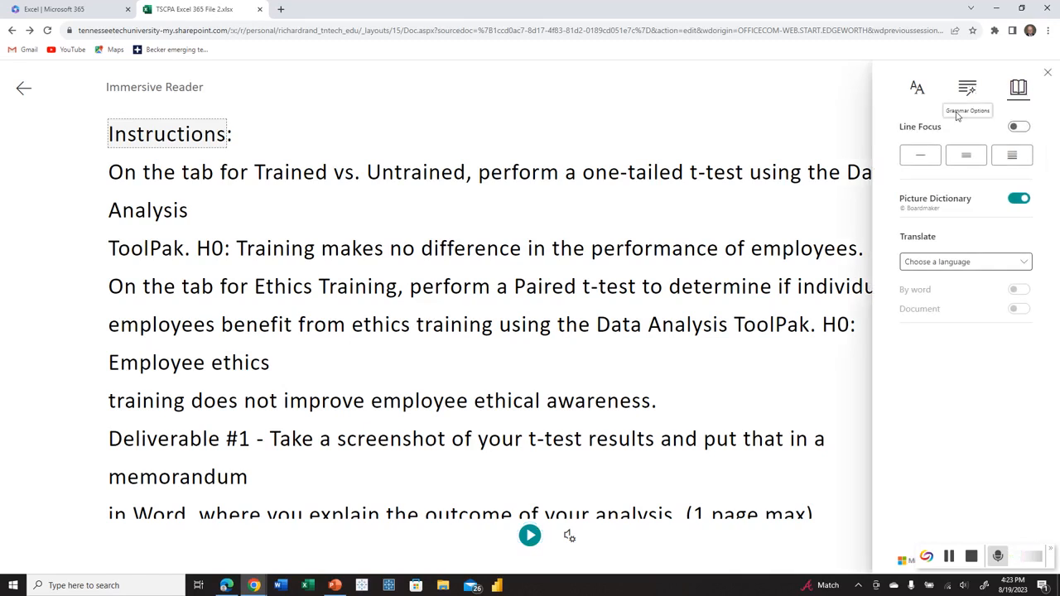
{"action": "left_click", "coordinate": [924, 158]}
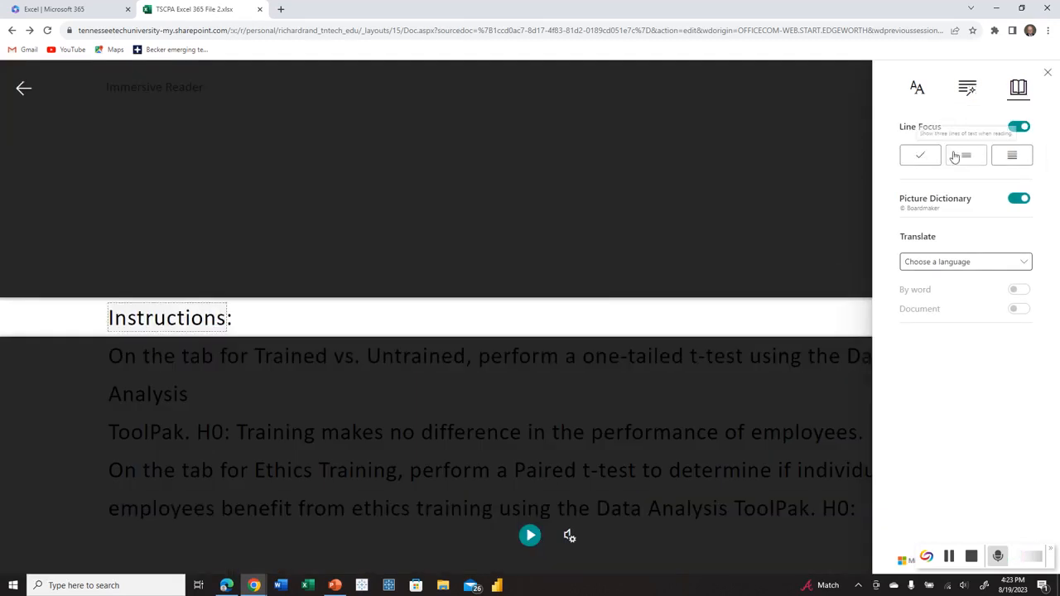
{"action": "left_click", "coordinate": [960, 159]}
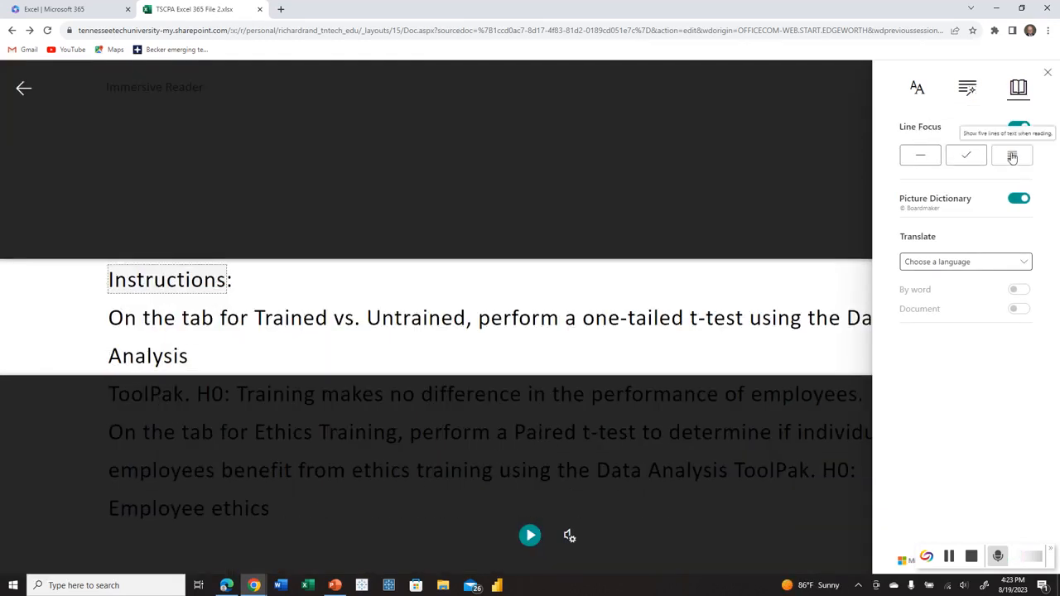
{"action": "left_click", "coordinate": [1011, 157]}
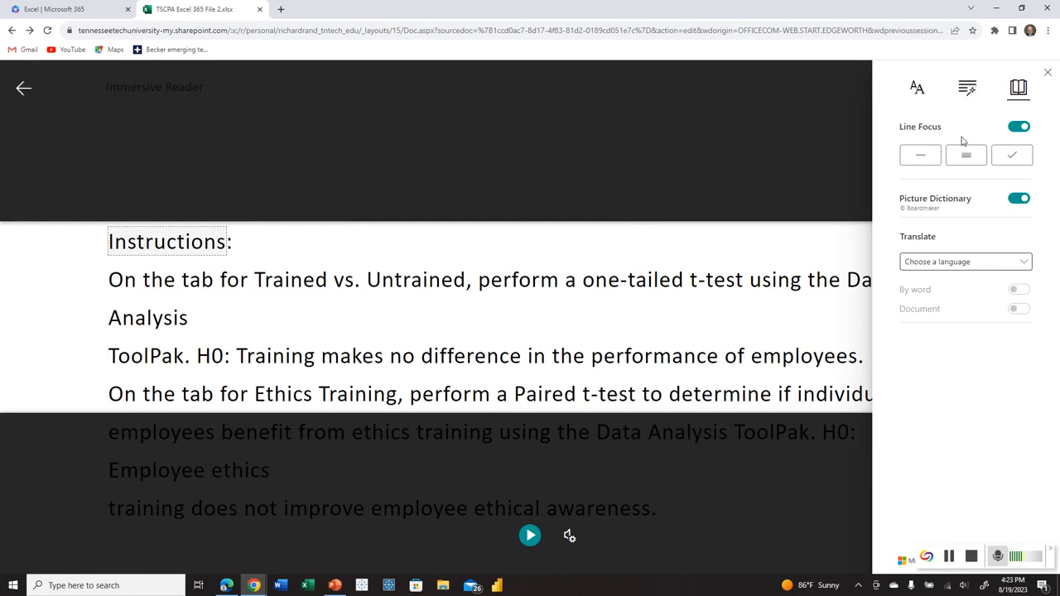
{"action": "left_click", "coordinate": [1013, 128]}
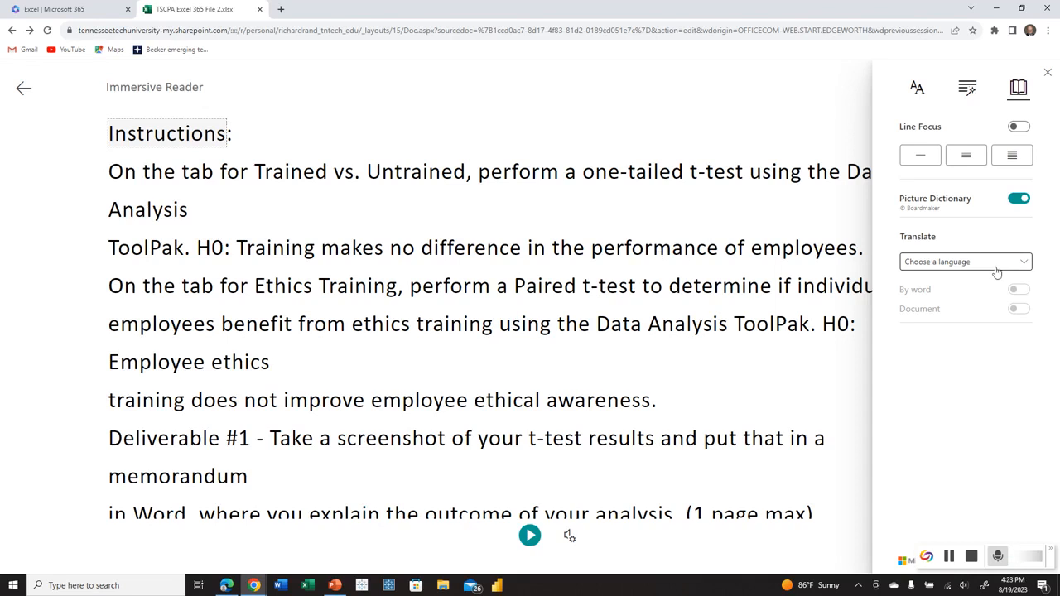
- Set the translation language to French (France) and translate the whole document
{"action": "left_click", "coordinate": [1023, 263]}
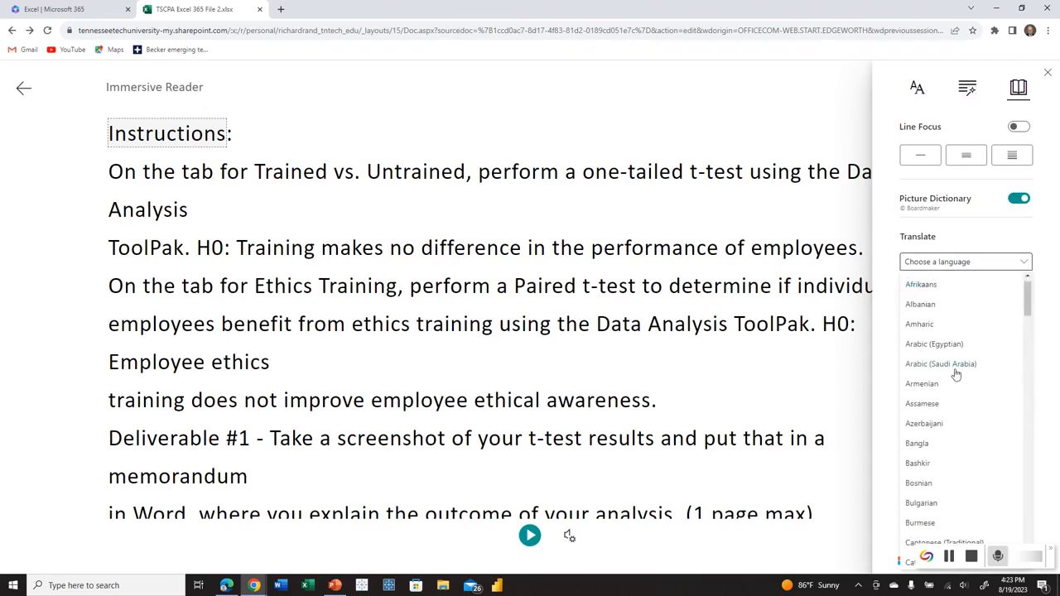
{"action": "scroll", "coordinate": [952, 372], "scroll_direction": "down", "scroll_amount": 5}
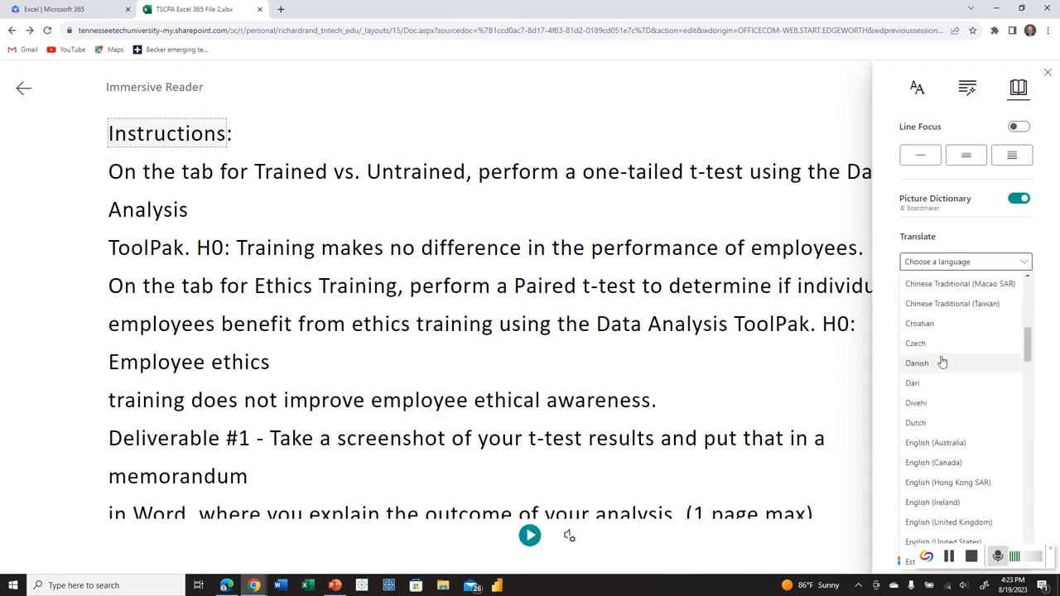
{"action": "scroll", "coordinate": [944, 364], "scroll_direction": "down", "scroll_amount": 4}
{"action": "scroll", "coordinate": [943, 335], "scroll_direction": "up", "scroll_amount": 2}
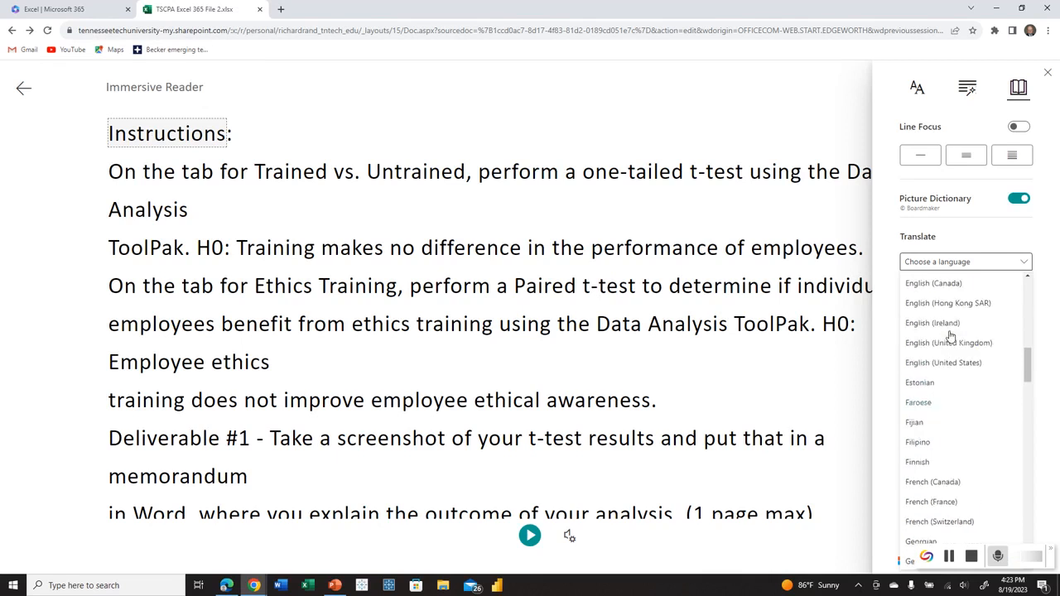
{"action": "scroll", "coordinate": [952, 335], "scroll_direction": "down", "scroll_amount": 2}
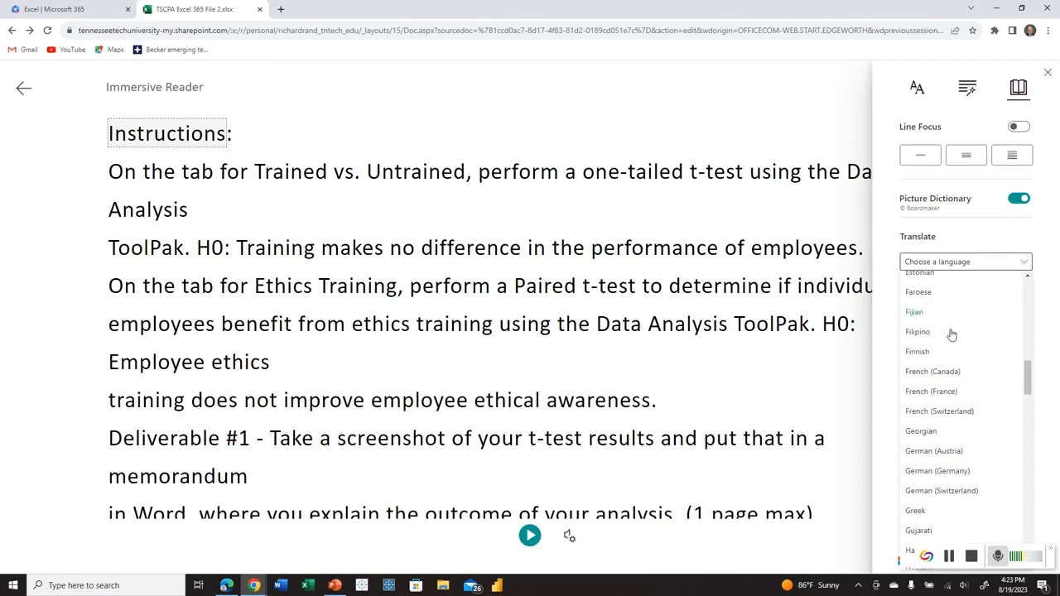
{"action": "left_click", "coordinate": [952, 397]}
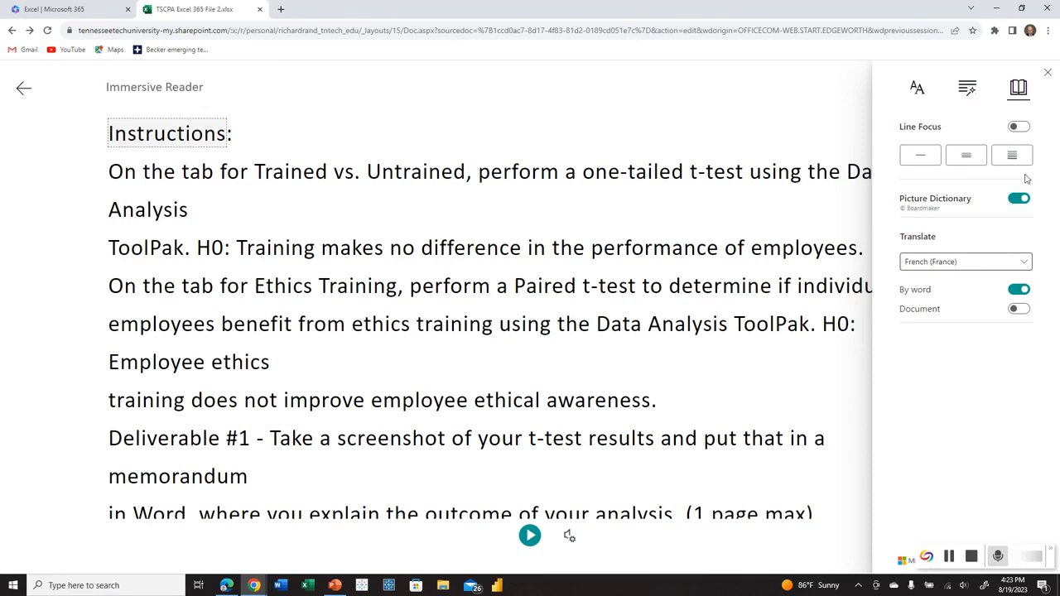
{"action": "left_click", "coordinate": [1018, 308]}
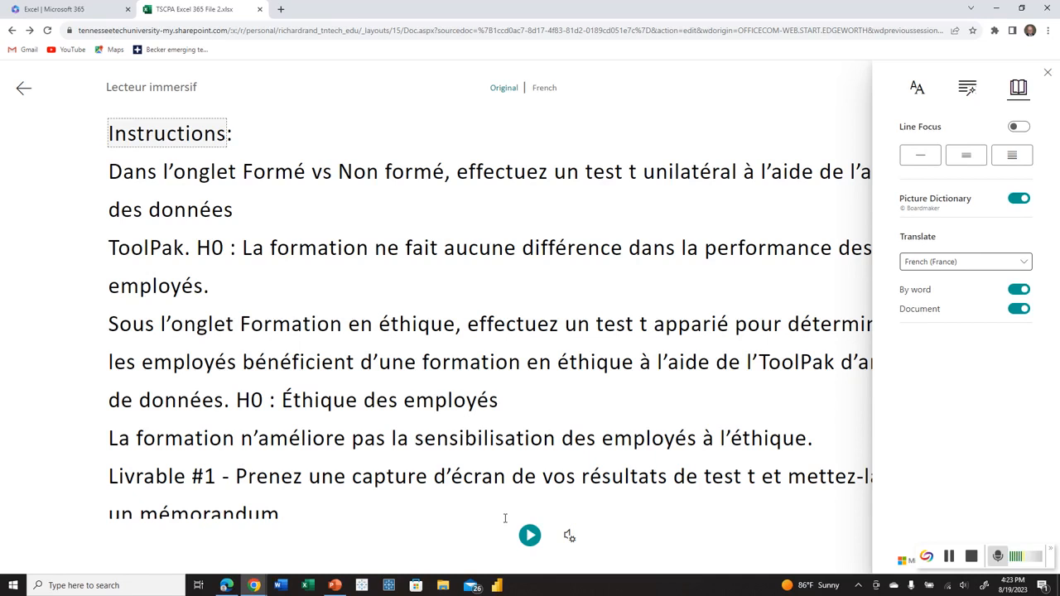
- Switch the translated text back to the original language and exit Immersive Reader
{"action": "left_click", "coordinate": [501, 90]}
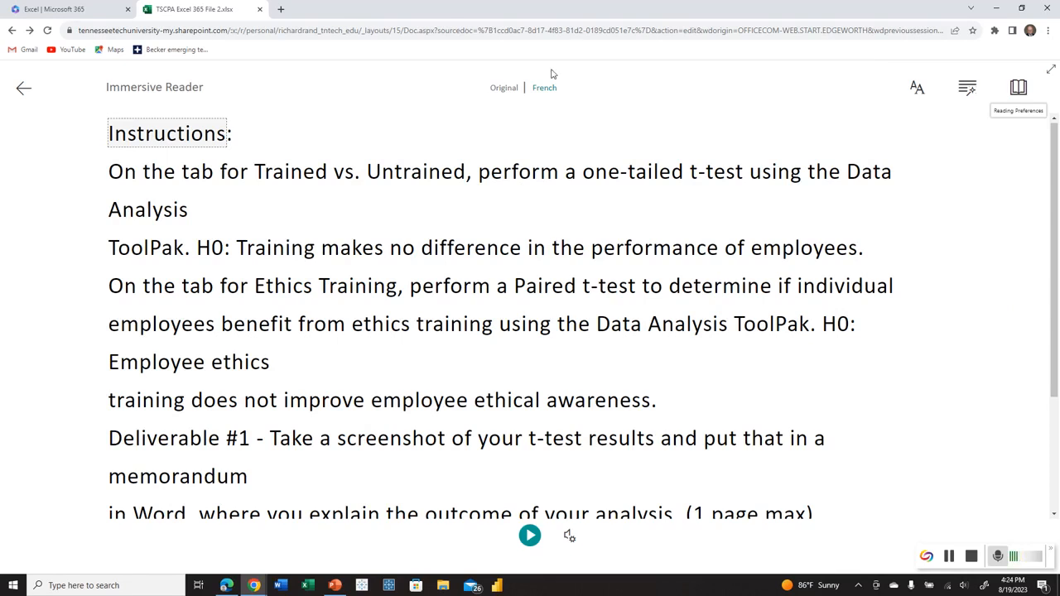
{"action": "left_click", "coordinate": [23, 87]}
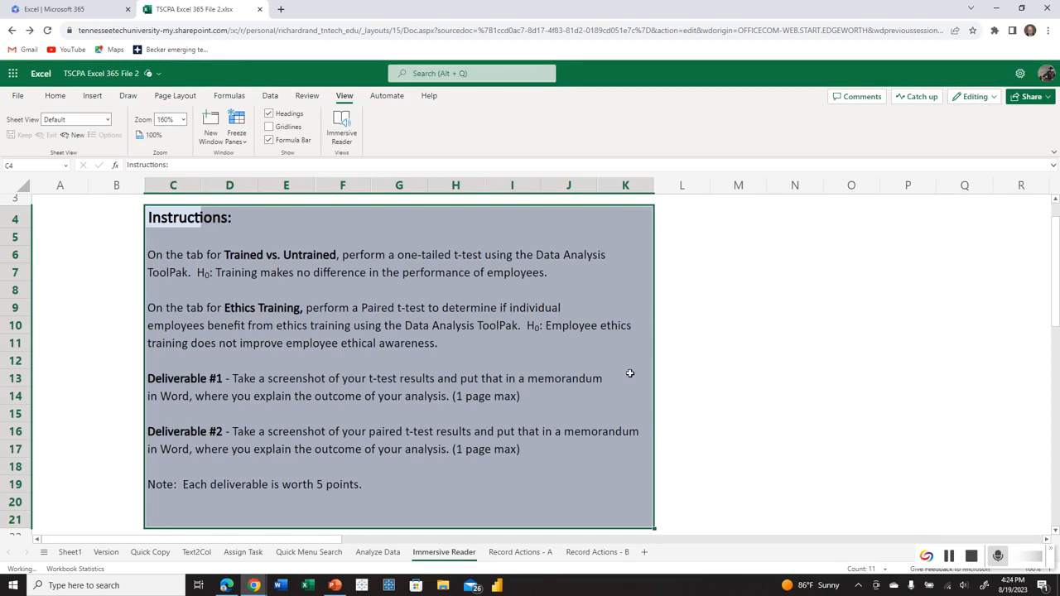
- Go to the Record Actions - A sheet and review the Division, Product, Units, Sales $, COGS $ and Gross Margin columns
{"action": "left_click", "coordinate": [695, 371]}
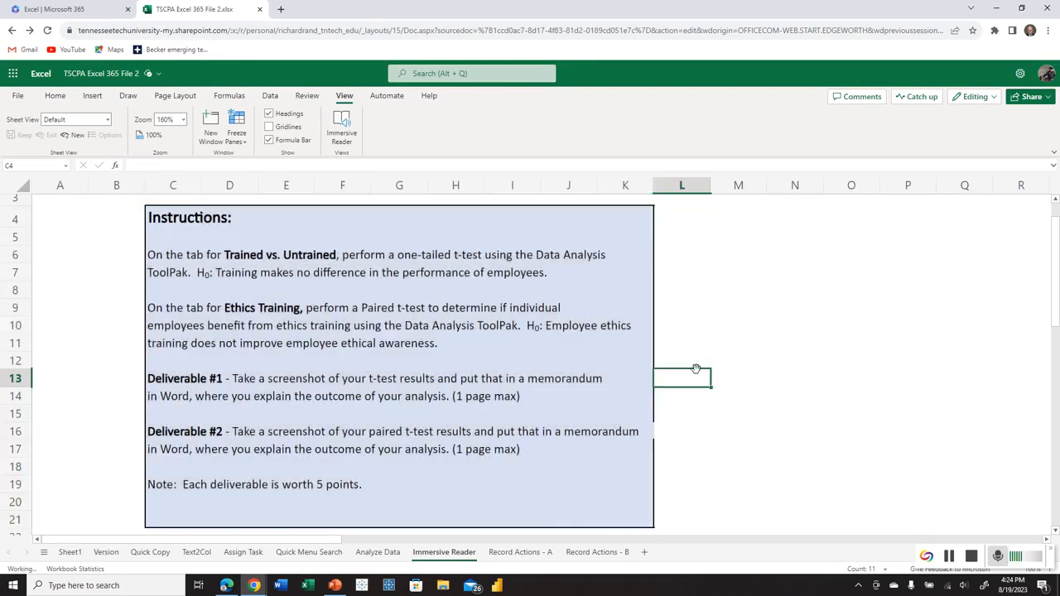
{"action": "left_click", "coordinate": [520, 551]}
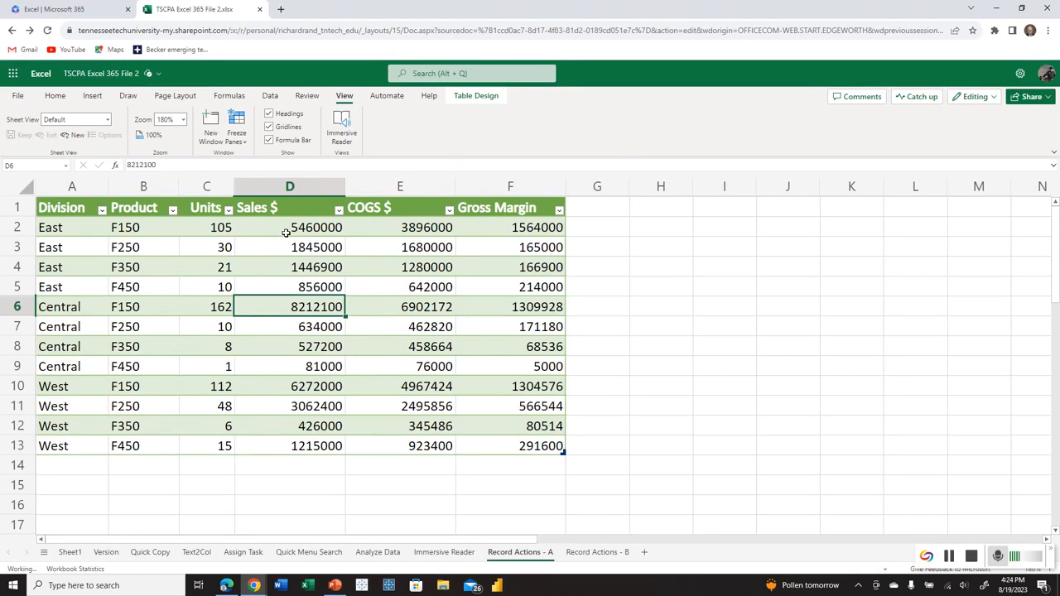
{"action": "left_click_drag", "start_coordinate": [99, 186], "coordinate": [126, 184]}
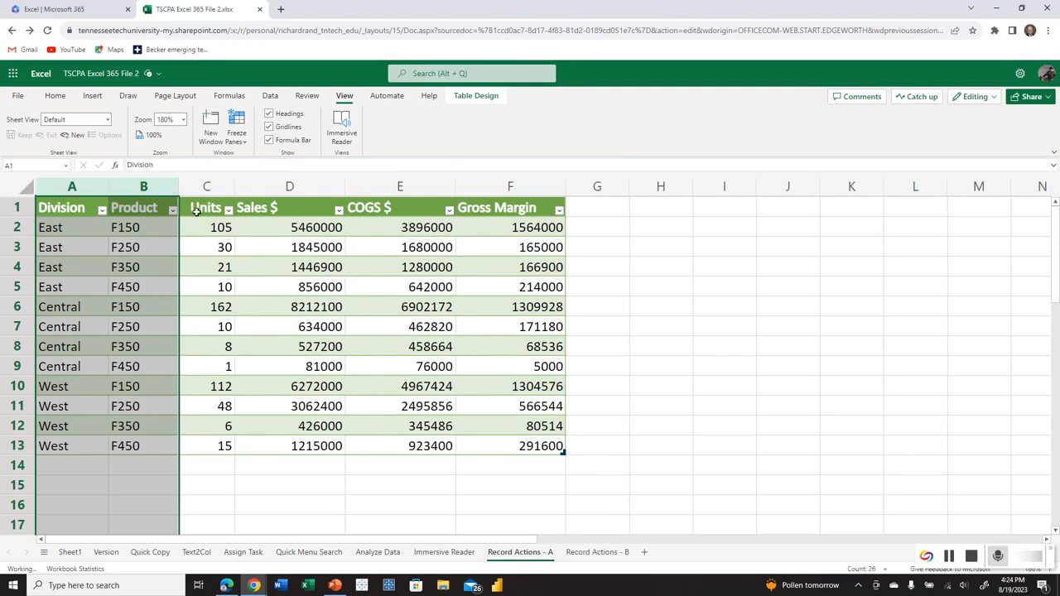
{"action": "left_click", "coordinate": [199, 209]}
{"action": "left_click_drag", "start_coordinate": [271, 211], "coordinate": [492, 217]}
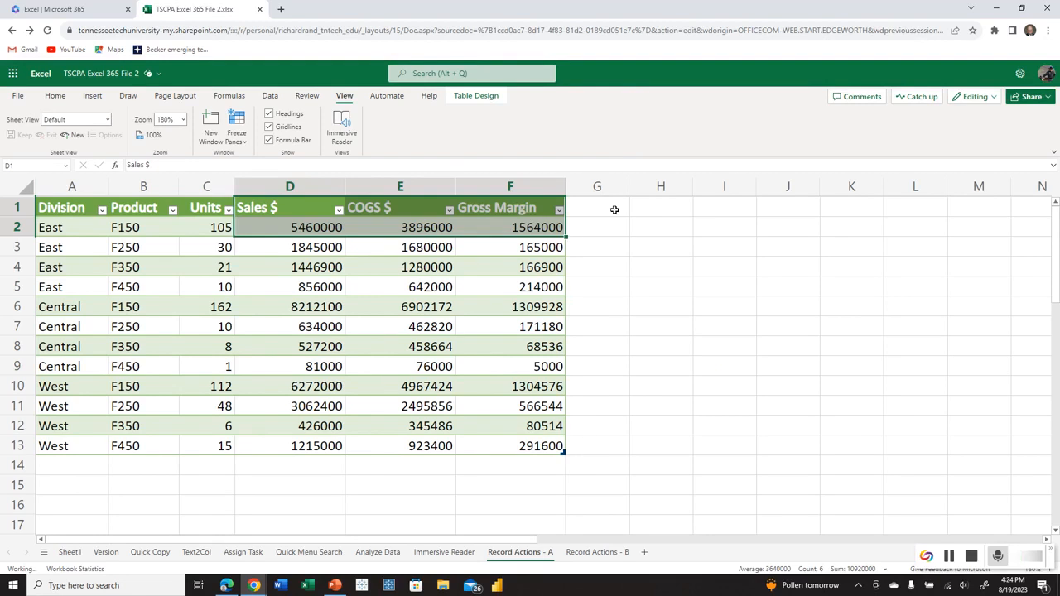
{"action": "left_click", "coordinate": [612, 211]}
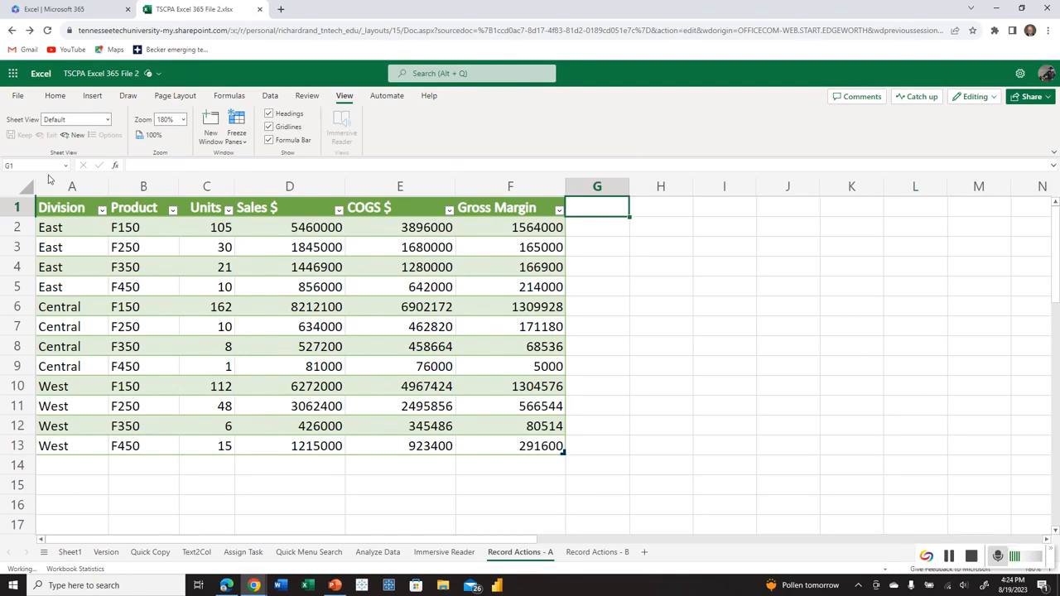
- Start recording actions as an Office Script and widen the Record Actions pane
{"action": "left_click", "coordinate": [385, 99]}
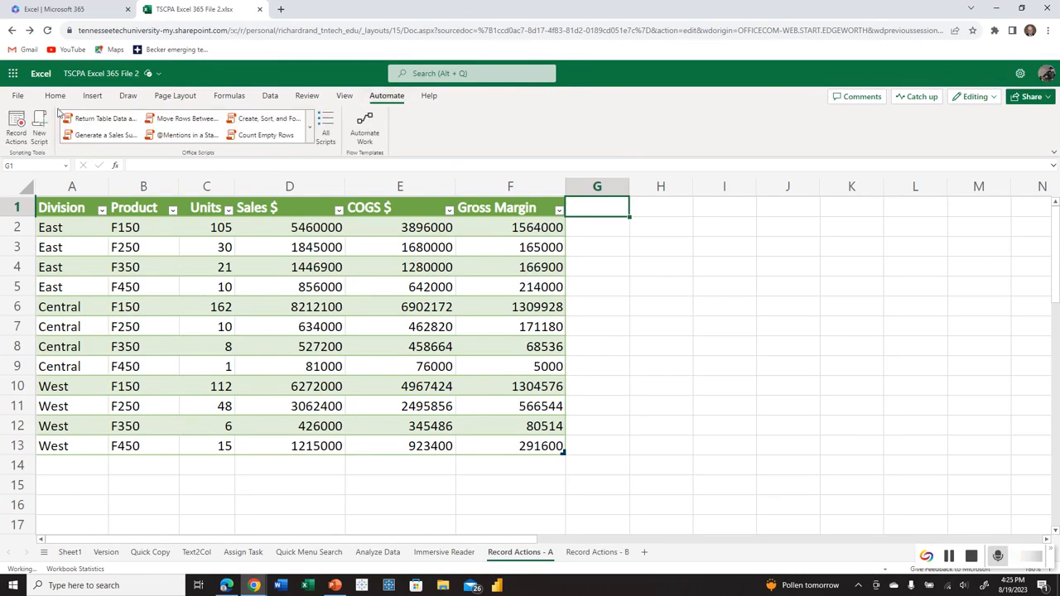
{"action": "left_click", "coordinate": [16, 132]}
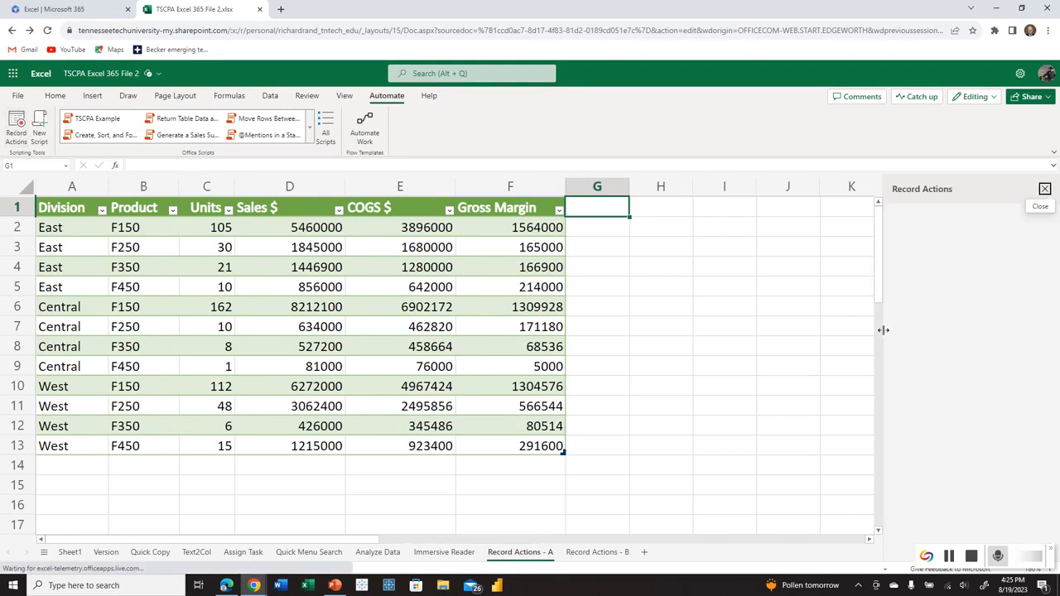
{"action": "left_click_drag", "start_coordinate": [885, 329], "coordinate": [743, 325]}
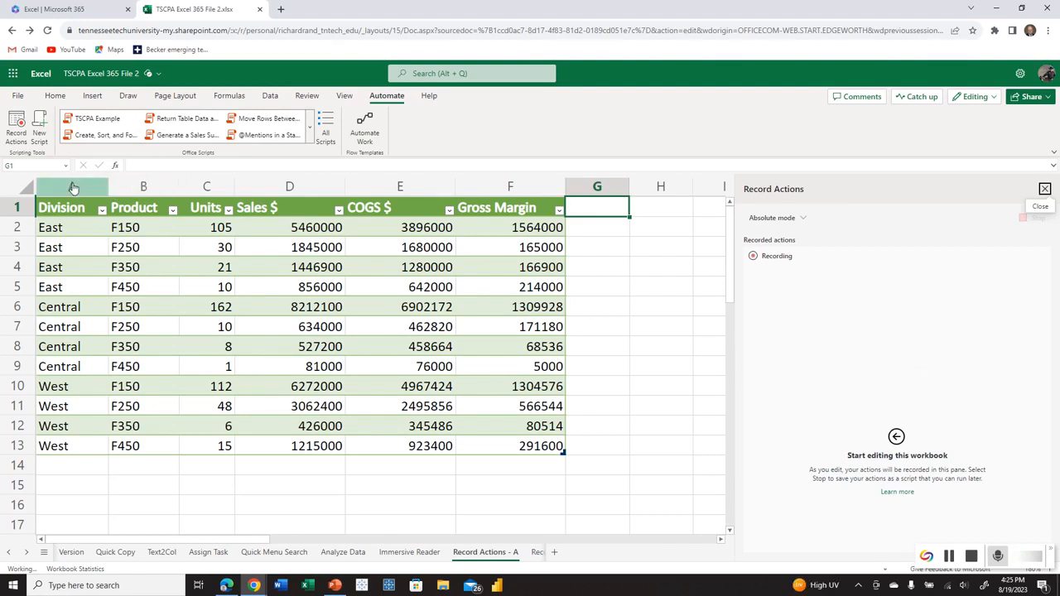
- Center the contents of the Division, Product and Units columns horizontally
{"action": "left_click_drag", "start_coordinate": [73, 188], "coordinate": [125, 186]}
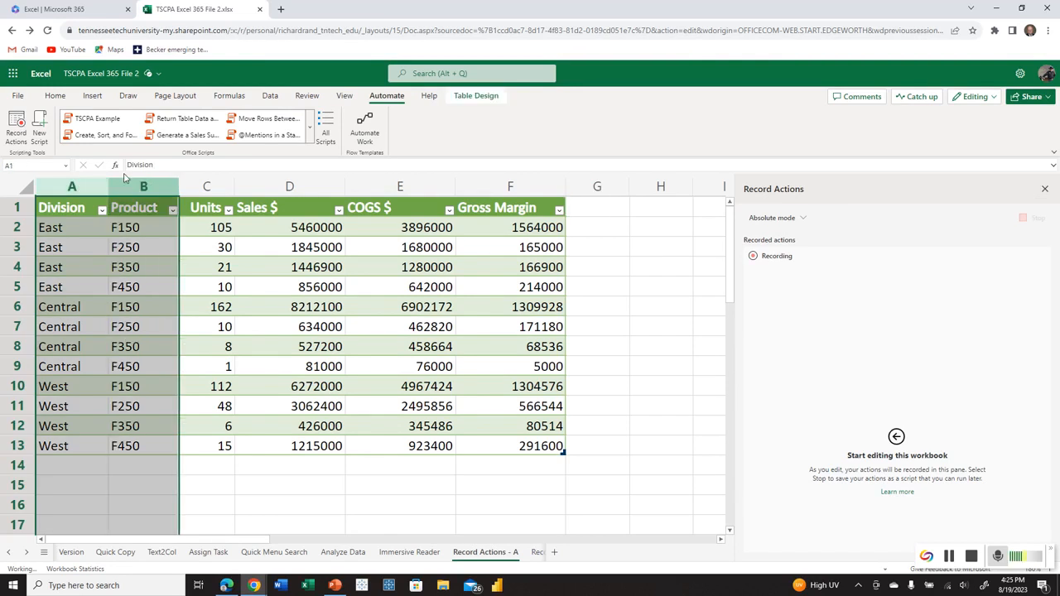
{"action": "left_click", "coordinate": [56, 96]}
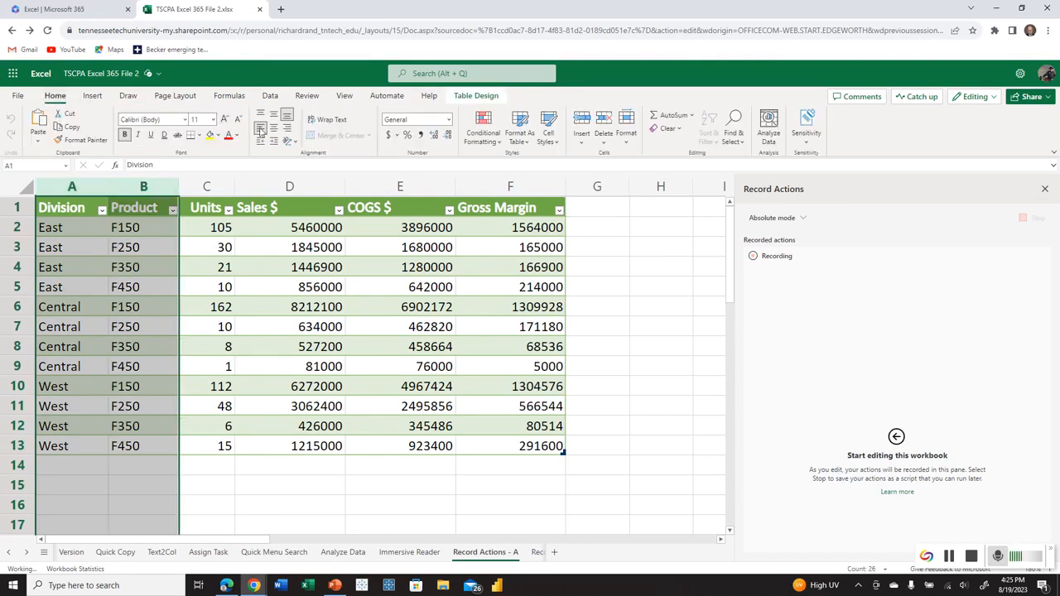
{"action": "left_click", "coordinate": [274, 128]}
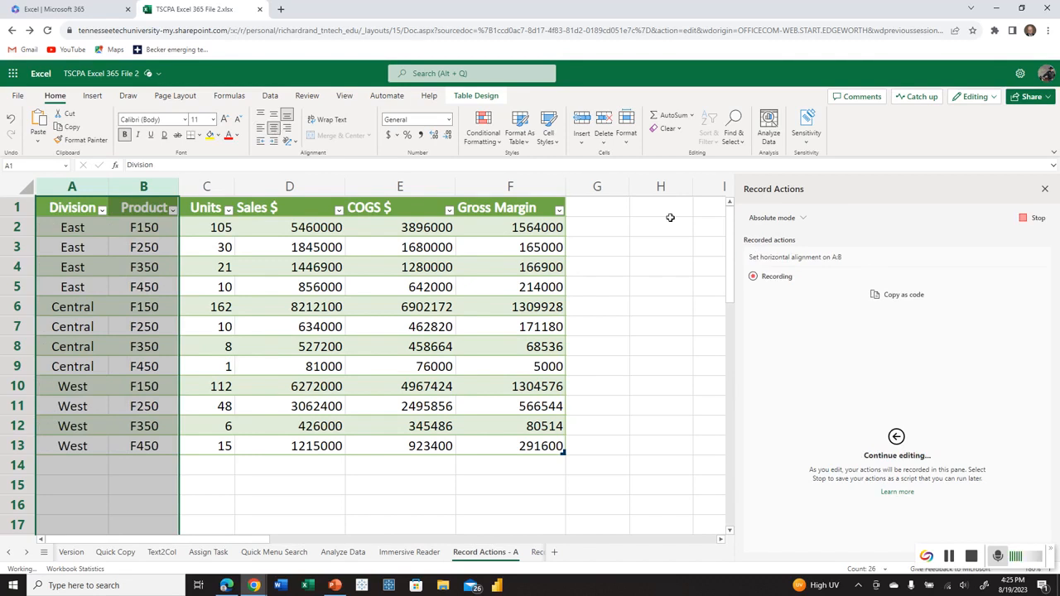
{"action": "left_click", "coordinate": [218, 190]}
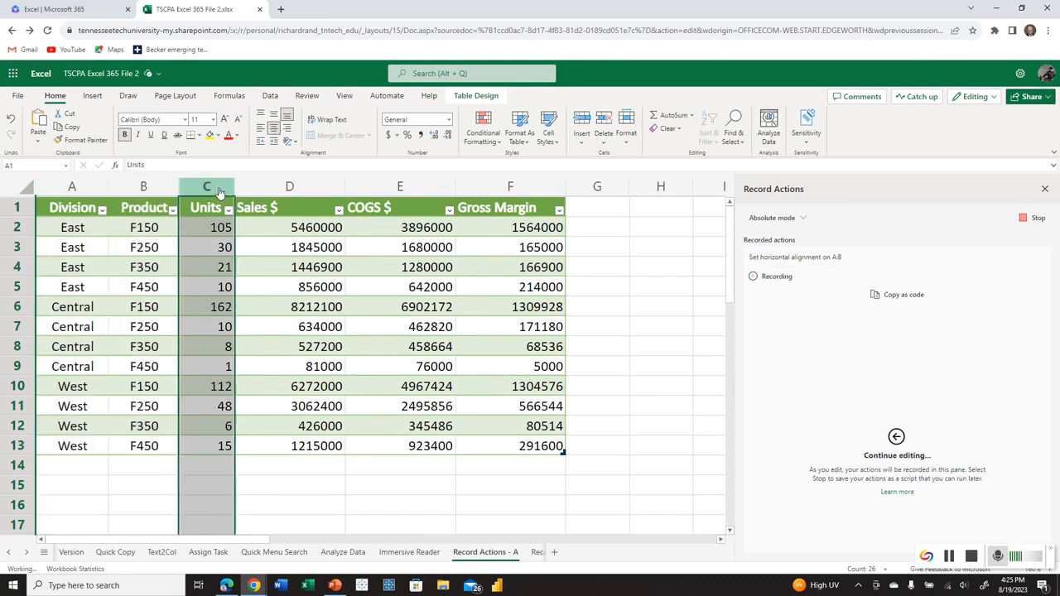
{"action": "left_click", "coordinate": [274, 130]}
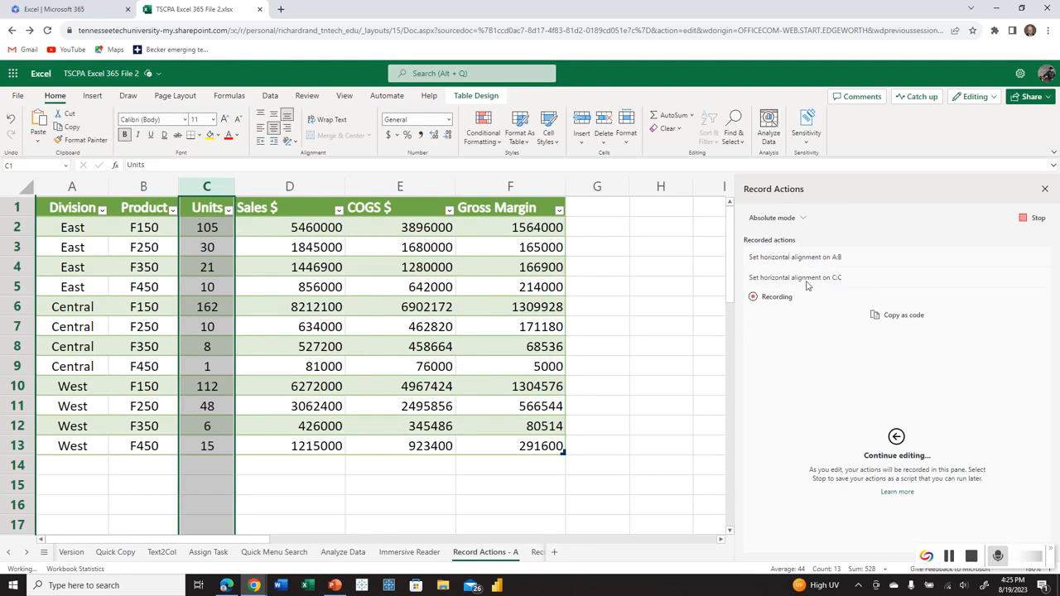
- Format the Sales $, COGS $ and Gross Margin columns as Accounting with no decimal places
{"action": "left_click", "coordinate": [329, 188]}
{"action": "left_click_drag", "start_coordinate": [329, 187], "coordinate": [488, 196]}
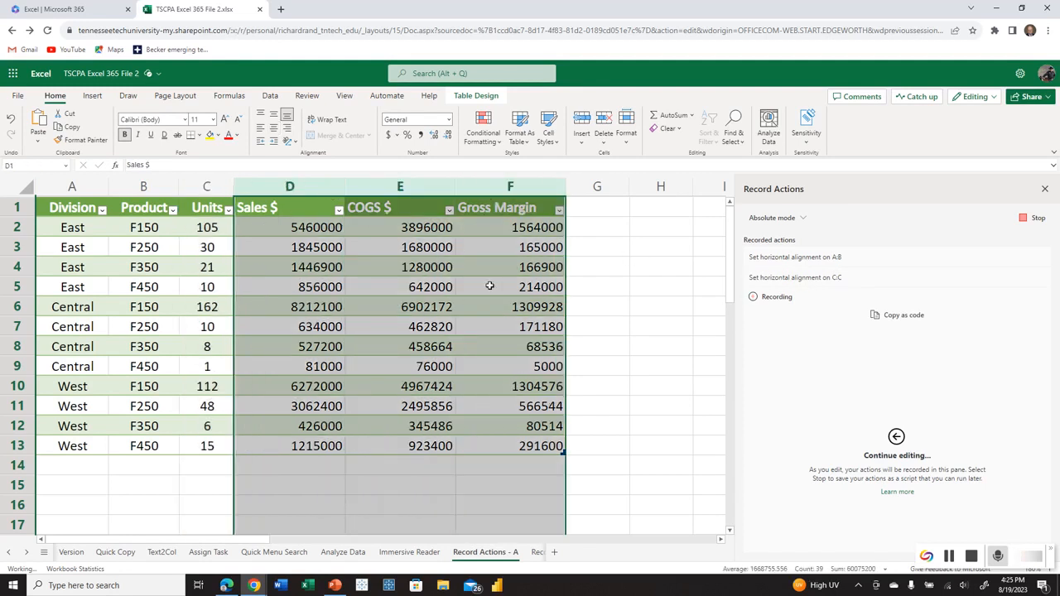
{"action": "left_click", "coordinate": [448, 121]}
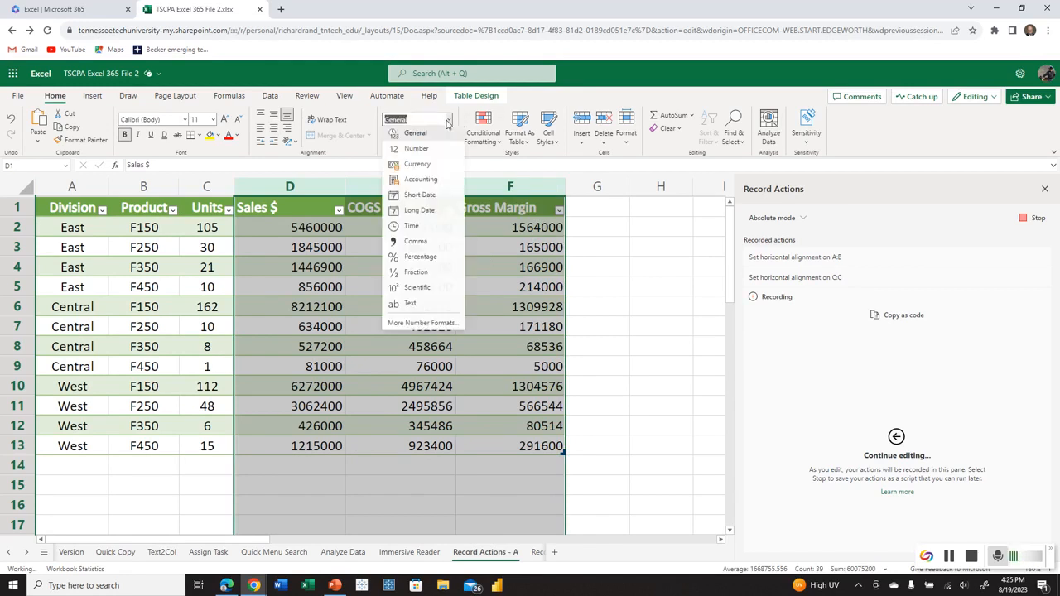
{"action": "left_click", "coordinate": [418, 183]}
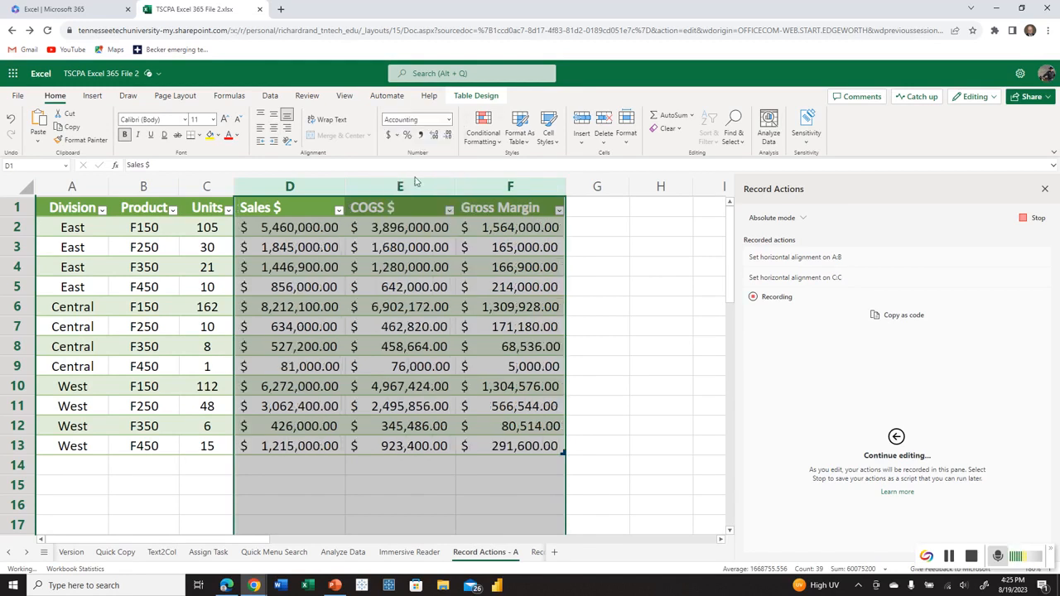
{"action": "left_click", "coordinate": [446, 136]}
{"action": "left_click", "coordinate": [446, 136]}
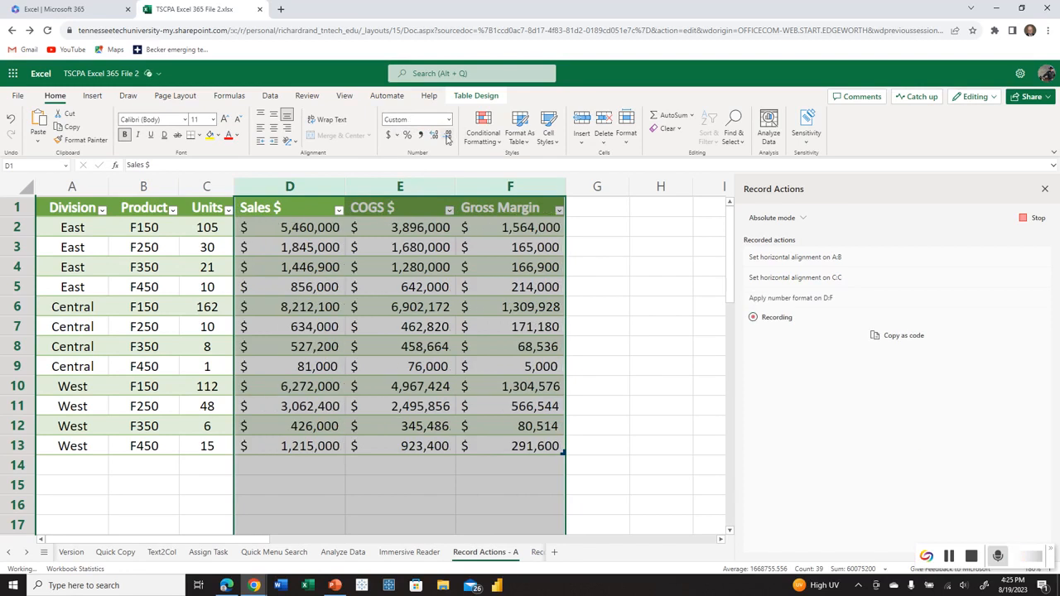
- Add a new table column in G with the heading GM%
{"action": "left_click", "coordinate": [591, 200]}
{"action": "type", "text": "GM"}
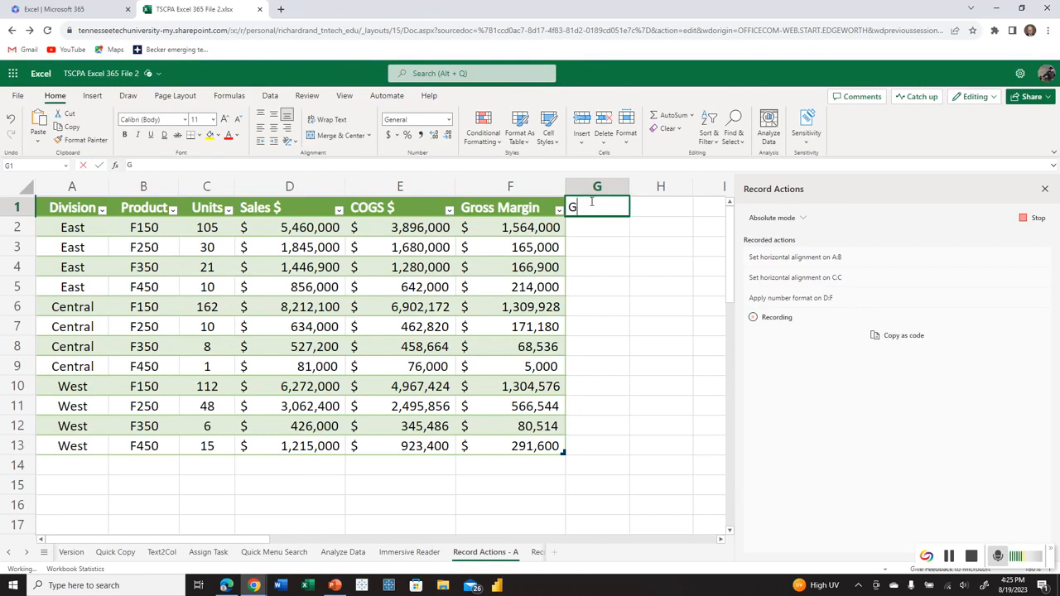
{"action": "key", "text": "BackSpace"}
{"action": "key", "text": "BackSpace"}
{"action": "type", "text": "N"}
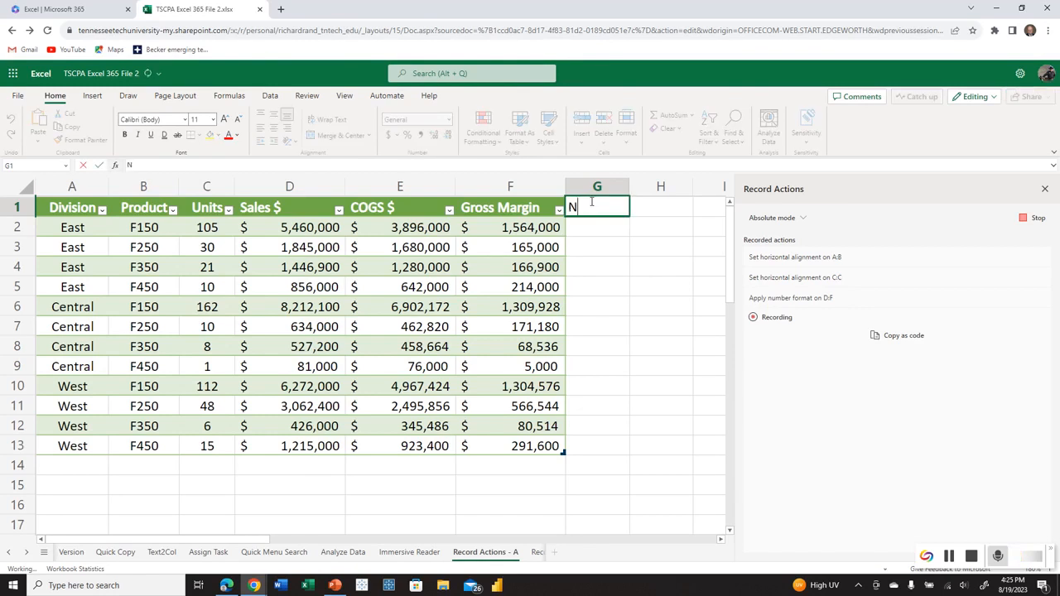
{"action": "type", "text": "%"}
{"action": "key", "text": "BackSpace"}
{"action": "key", "text": "BackSpace"}
{"action": "type", "text": "GM"}
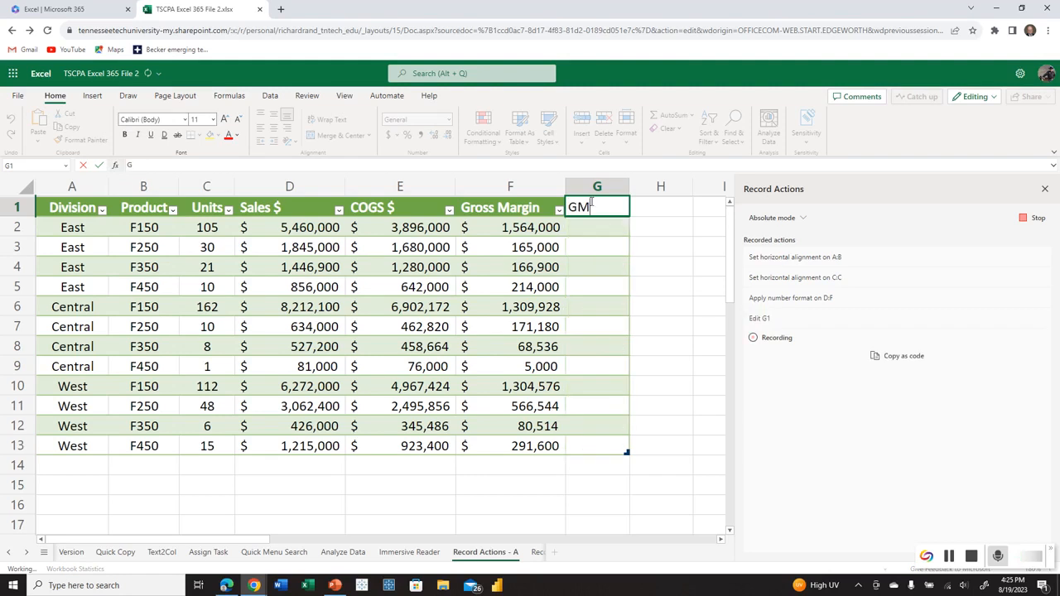
{"action": "type", "text": "%"}
{"action": "left_click", "coordinate": [599, 244]}
- Apply the Percentage number format to the whole GM% column
{"action": "left_click_drag", "start_coordinate": [596, 227], "coordinate": [596, 447]}
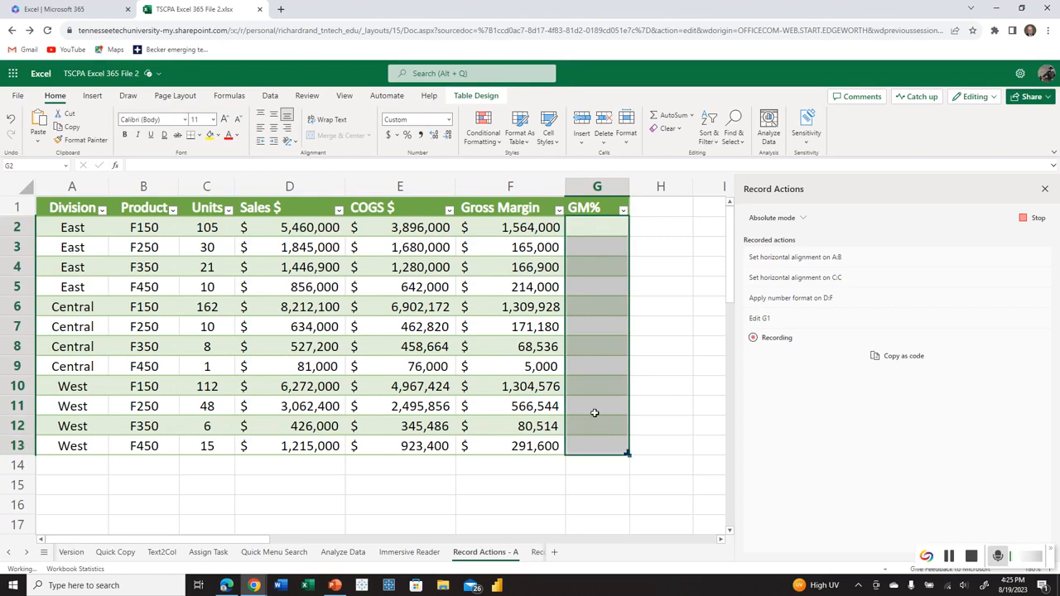
{"action": "left_click", "coordinate": [610, 192]}
{"action": "right_click", "coordinate": [610, 193]}
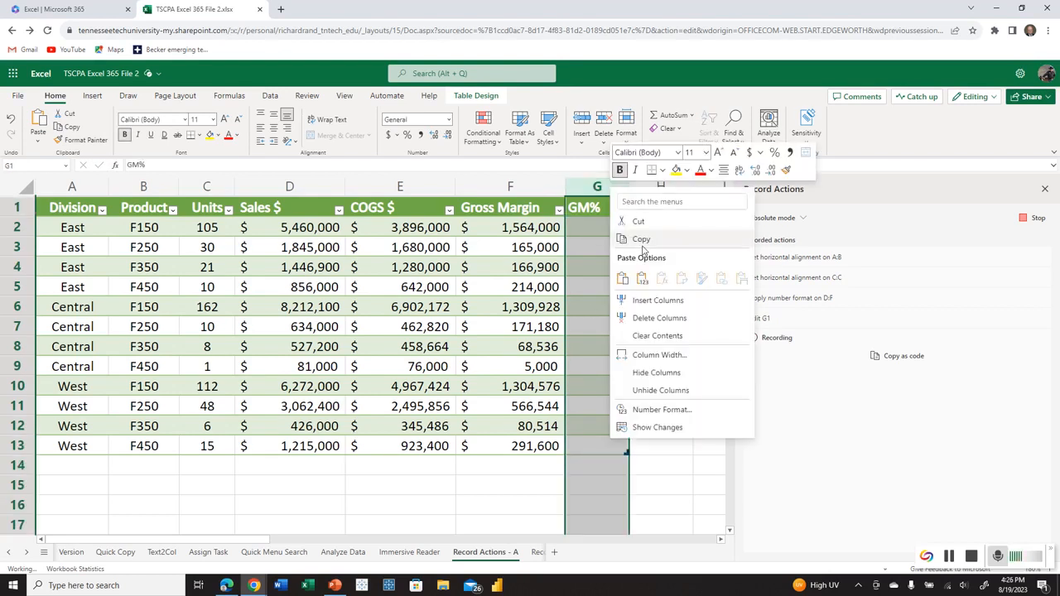
{"action": "left_click", "coordinate": [448, 119]}
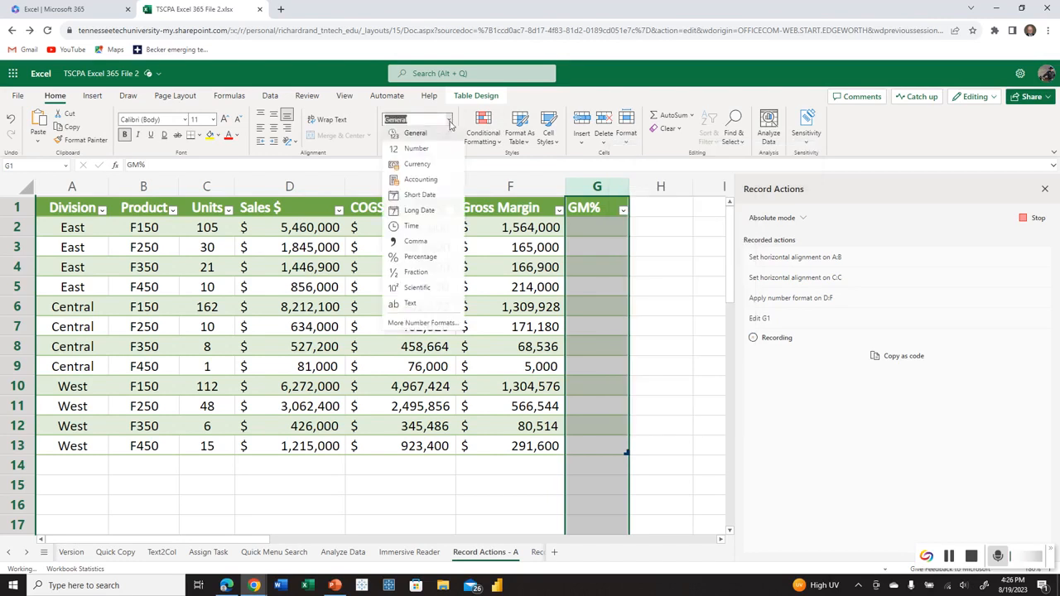
{"action": "left_click", "coordinate": [409, 257]}
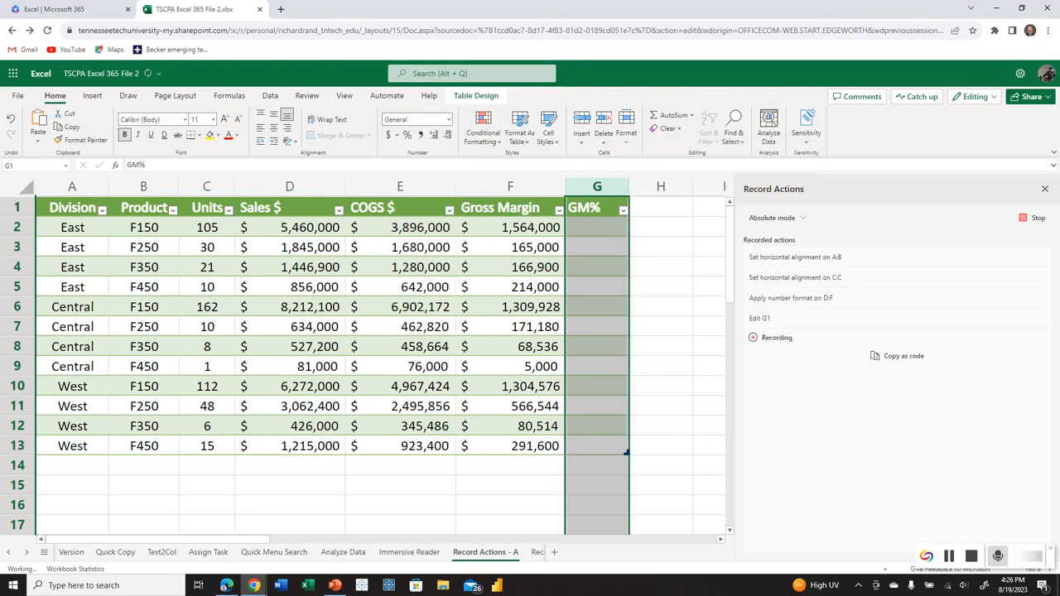
- Fill the GM% column with a formula in G2 that divides Gross Margin by Sales $
{"action": "left_click", "coordinate": [604, 233]}
{"action": "type", "text": "="}
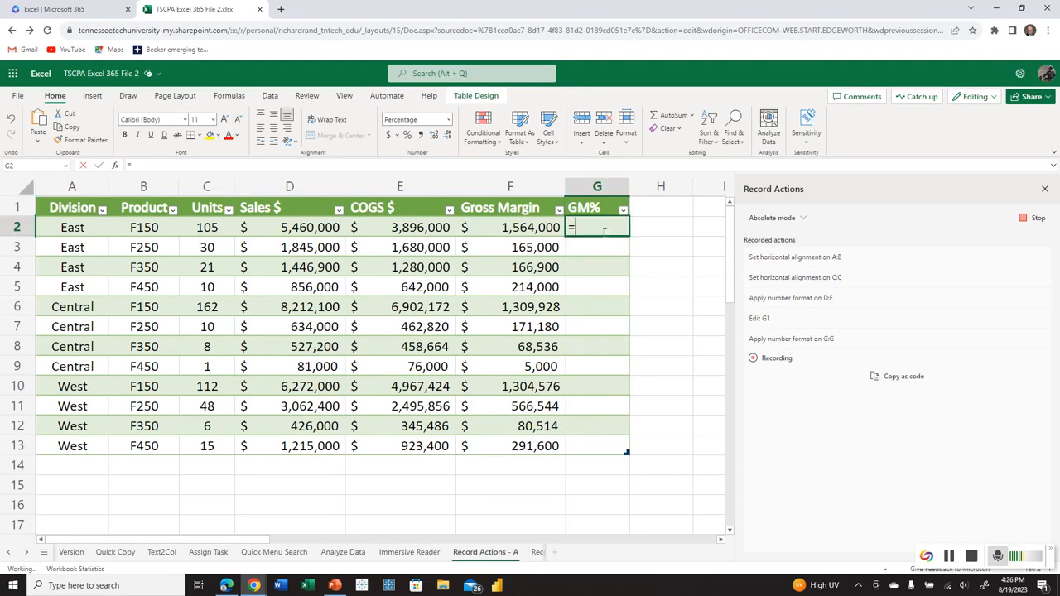
{"action": "key", "text": "Left"}
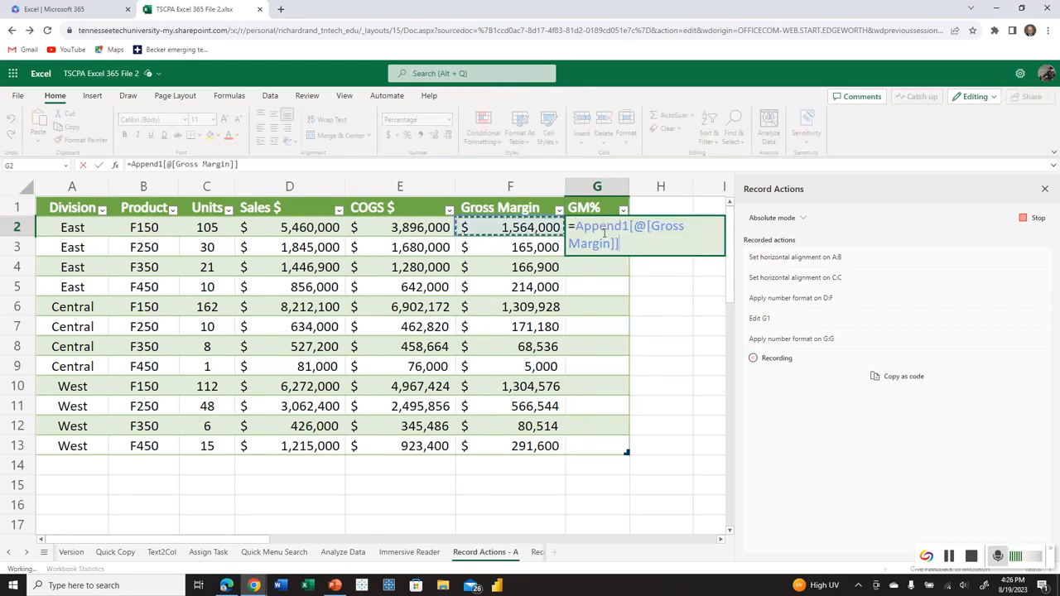
{"action": "type", "text": "/"}
{"action": "key", "text": "Left"}
{"action": "key", "text": "Left"}
{"action": "key", "text": "Left"}
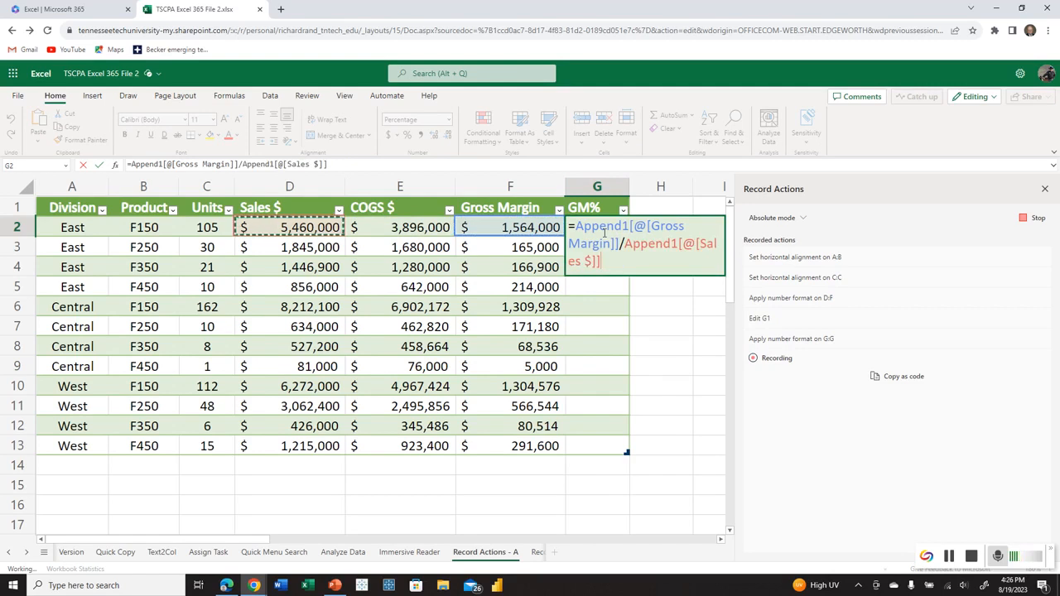
{"action": "key", "text": "Return"}
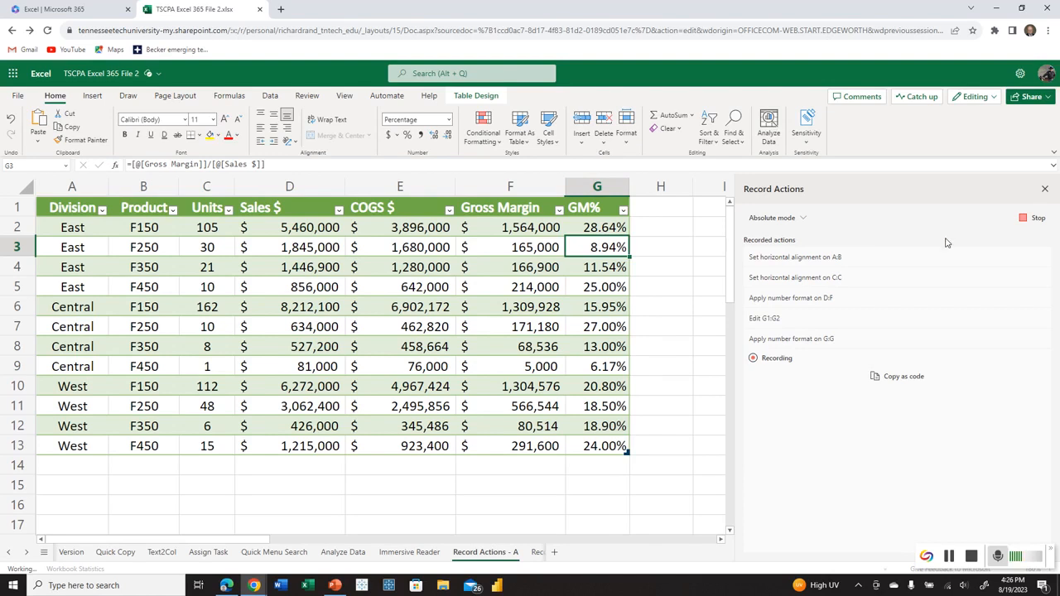
- Stop recording, rename the generated script with the presenter's first name plus "Example", and close the script panes
{"action": "left_click", "coordinate": [1037, 219]}
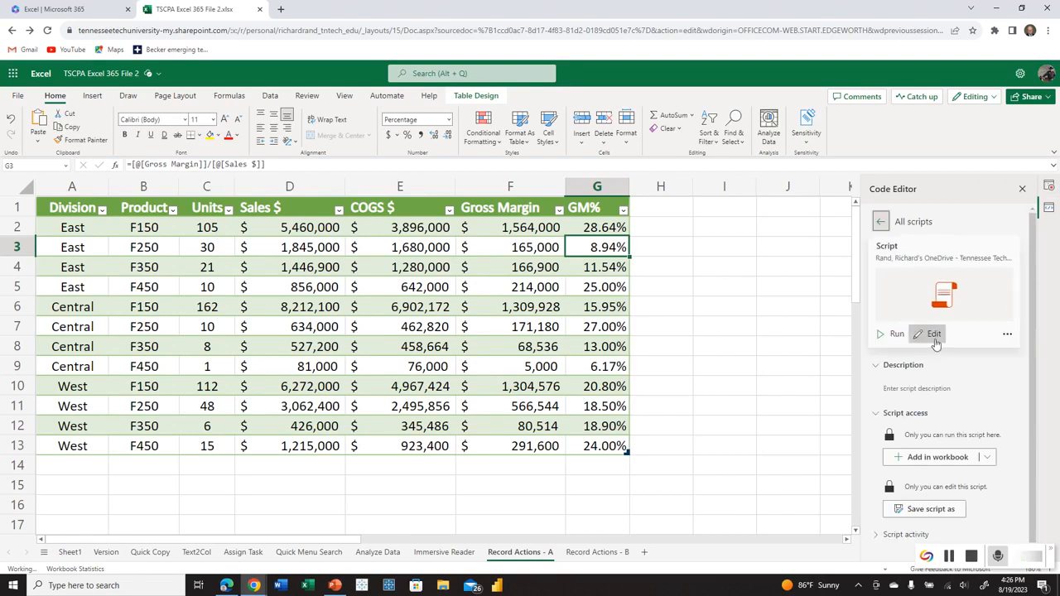
{"action": "left_click", "coordinate": [933, 334]}
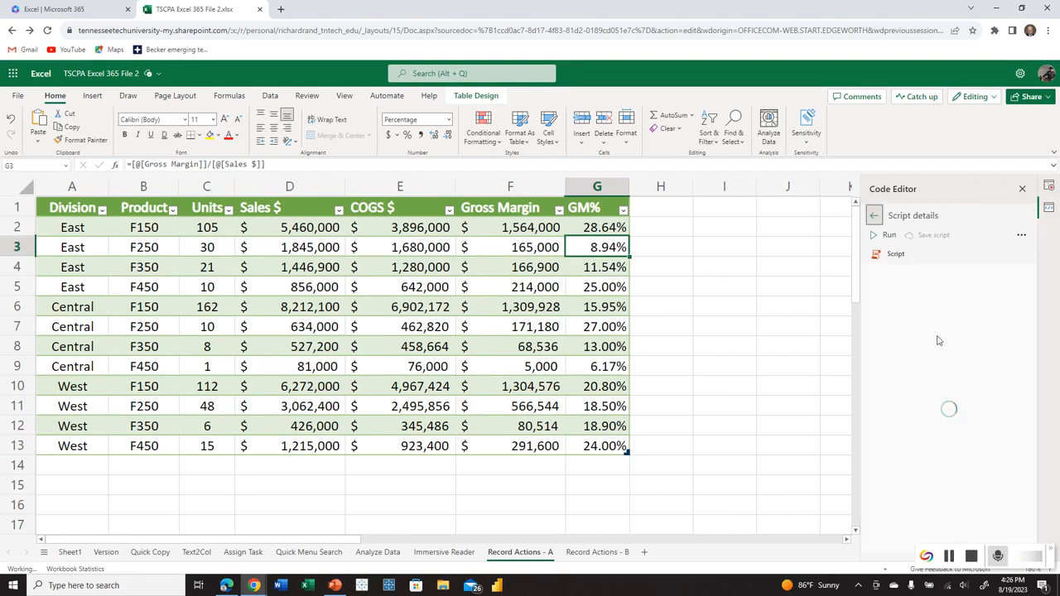
{"action": "left_click", "coordinate": [898, 254]}
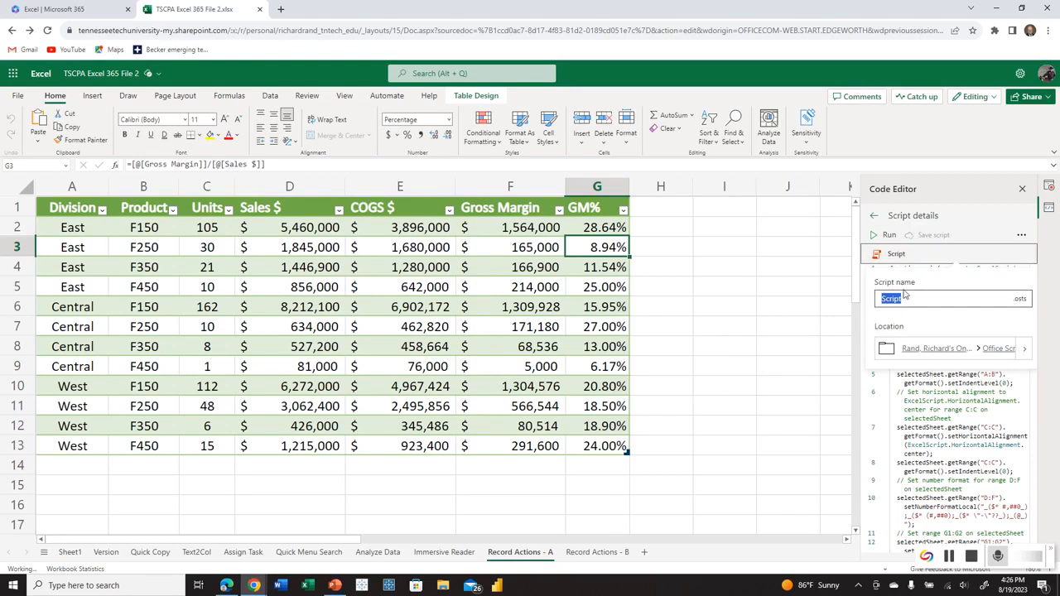
{"action": "type", "text": "Richard's Example"}
{"action": "left_click", "coordinate": [1022, 191]}
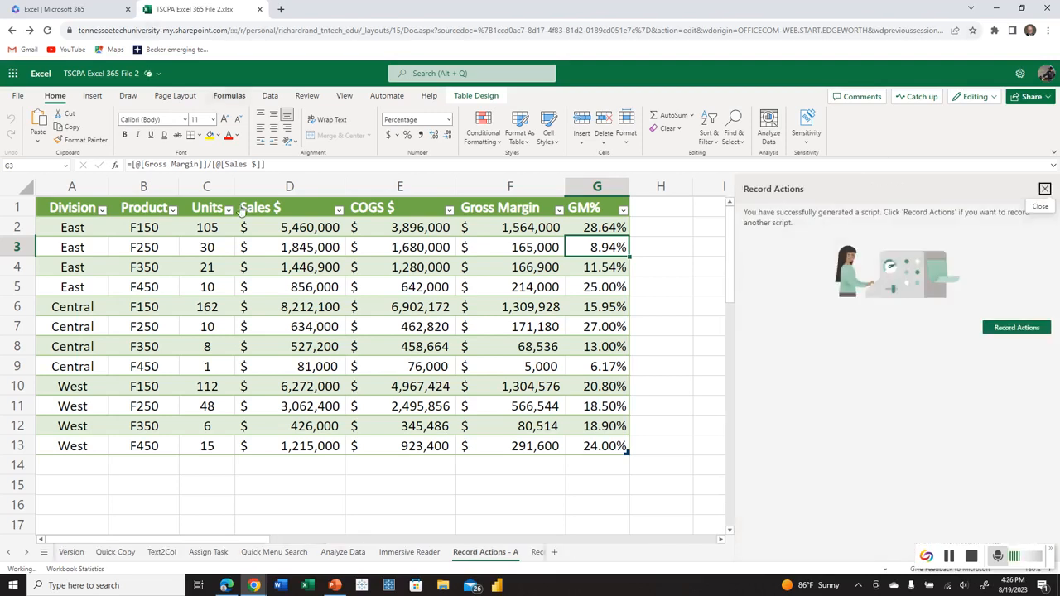
{"action": "left_click", "coordinate": [1045, 188]}
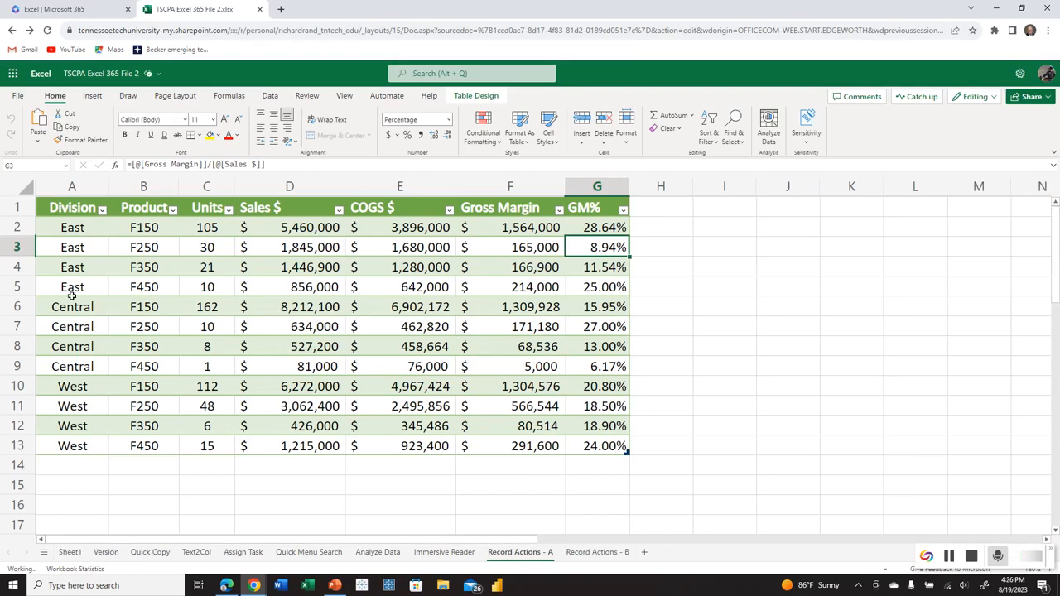
- Browse the full gallery of recent and sample Office Scripts for the recorded script
{"action": "left_click", "coordinate": [386, 96]}
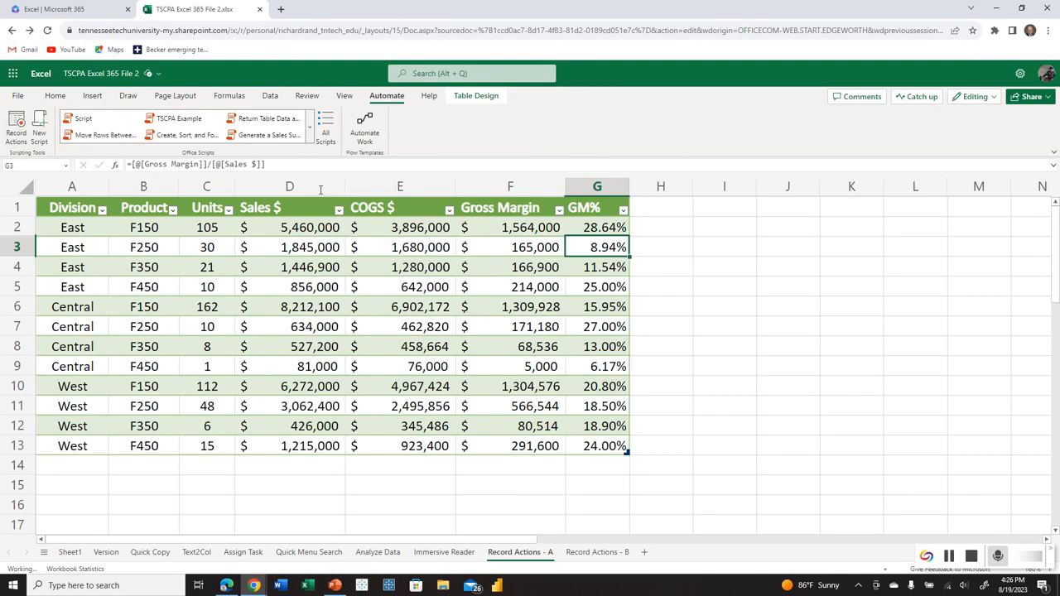
{"action": "left_click", "coordinate": [318, 266]}
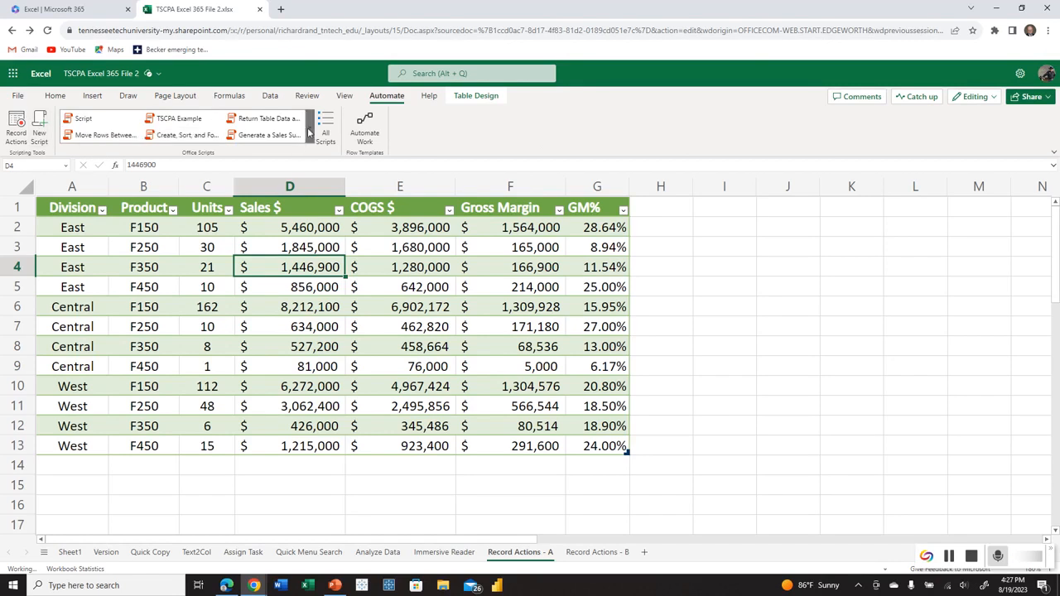
{"action": "left_click", "coordinate": [310, 131]}
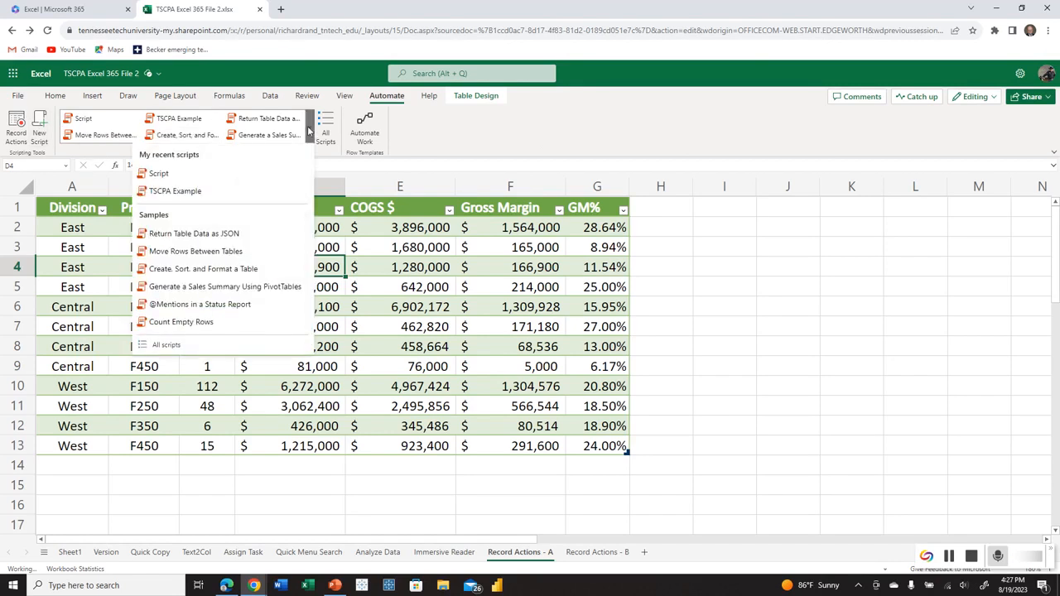
{"action": "left_click", "coordinate": [528, 293]}
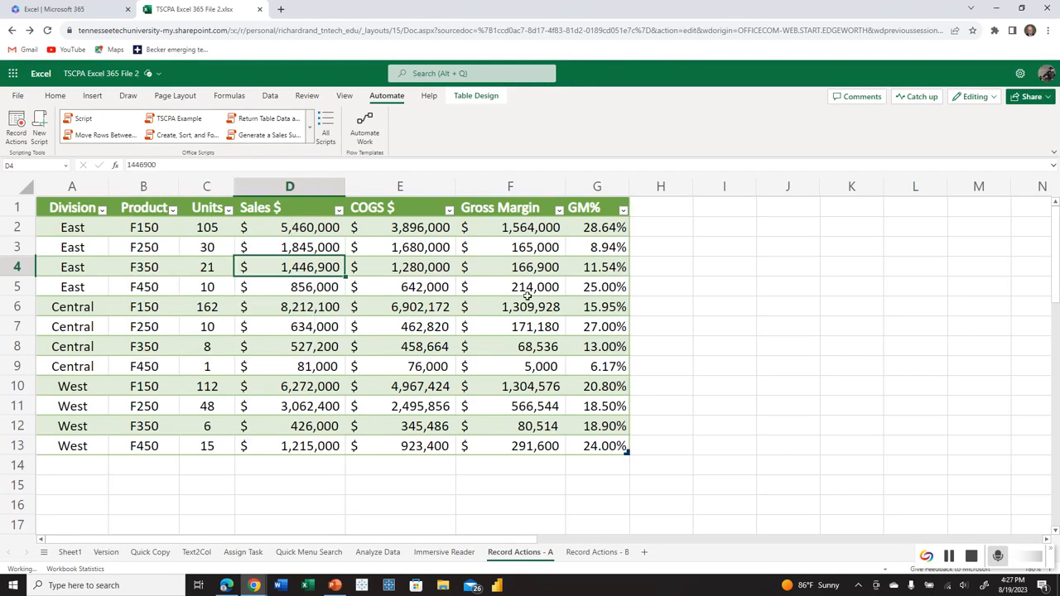
{"action": "left_click", "coordinate": [950, 556]}
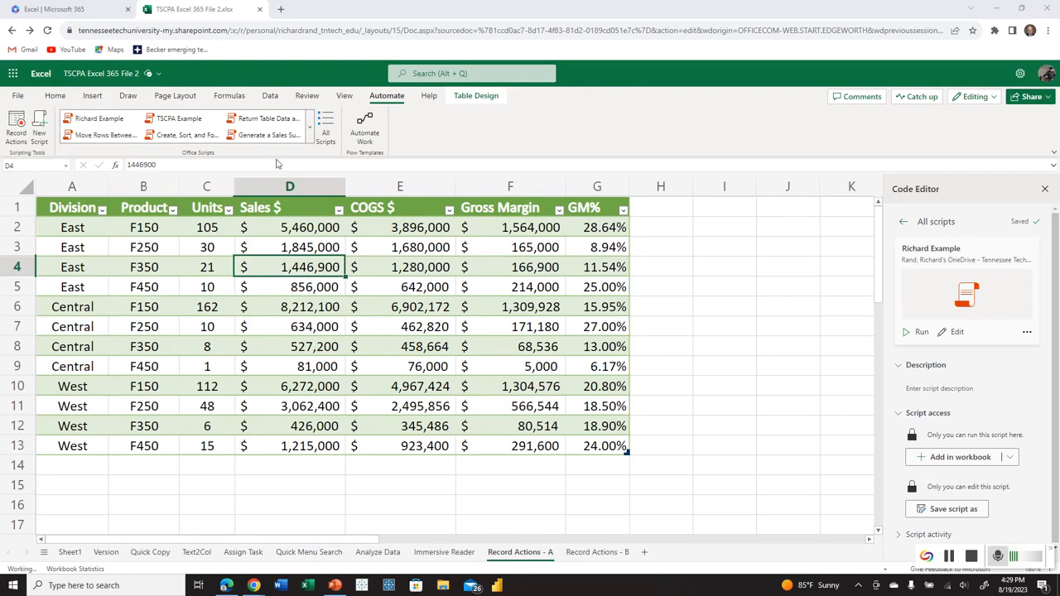
- Open the recorded script for editing, rename it with the presenter's first name plus "Sample", and close the Code Editor
{"action": "left_click", "coordinate": [950, 338]}
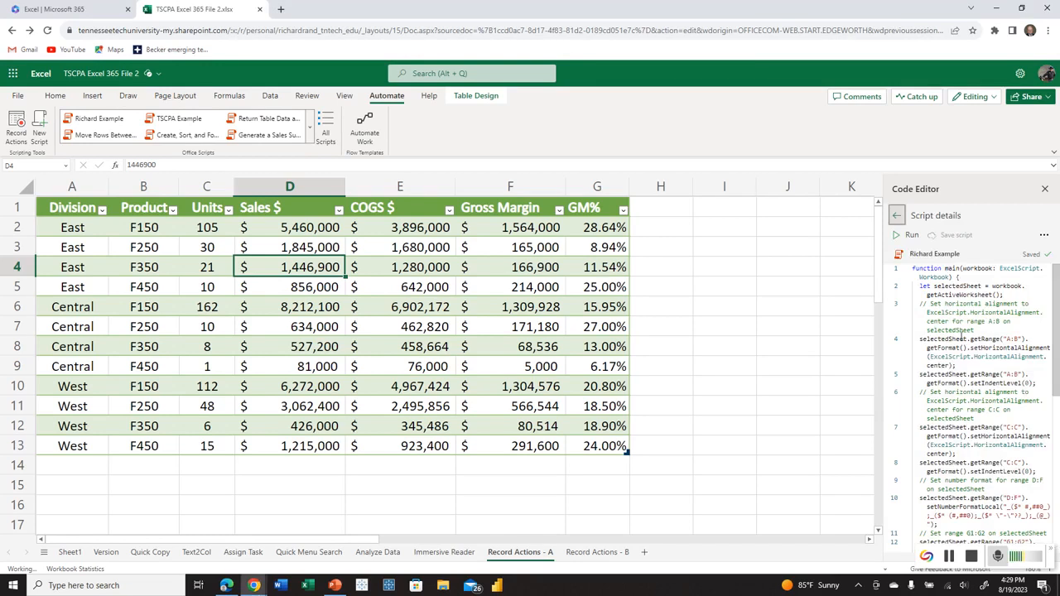
{"action": "left_click", "coordinate": [938, 257]}
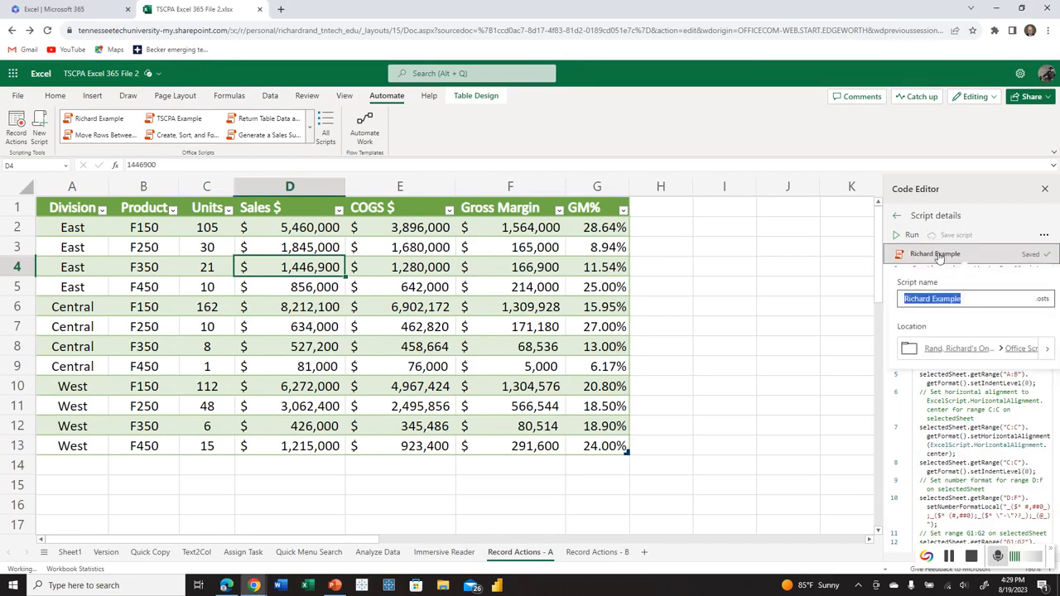
{"action": "type", "text": "Richard "}
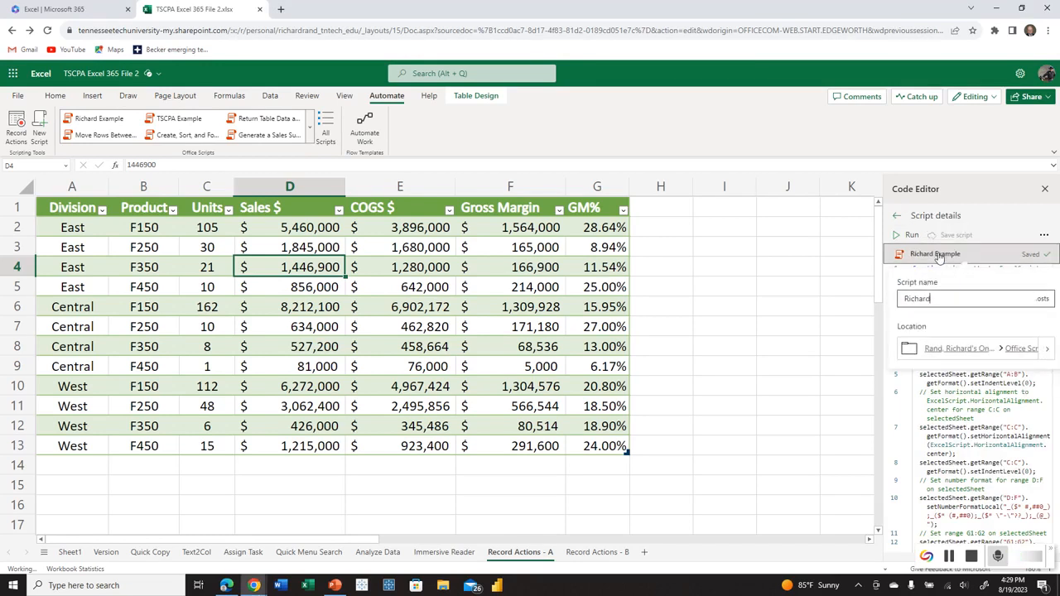
{"action": "type", "text": "Sample"}
{"action": "key", "text": "Return"}
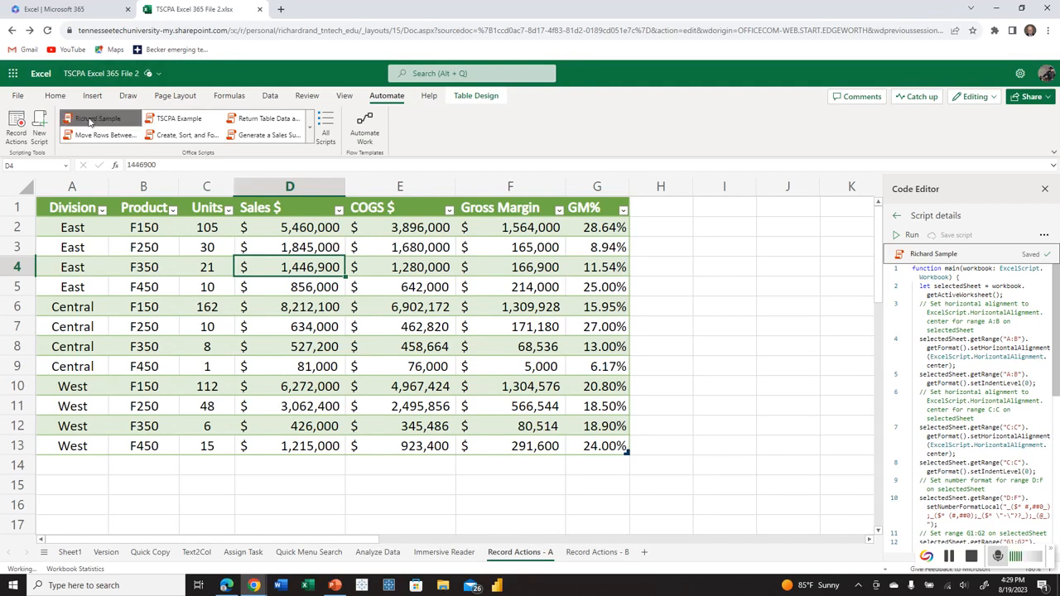
{"action": "left_click", "coordinate": [1044, 188]}
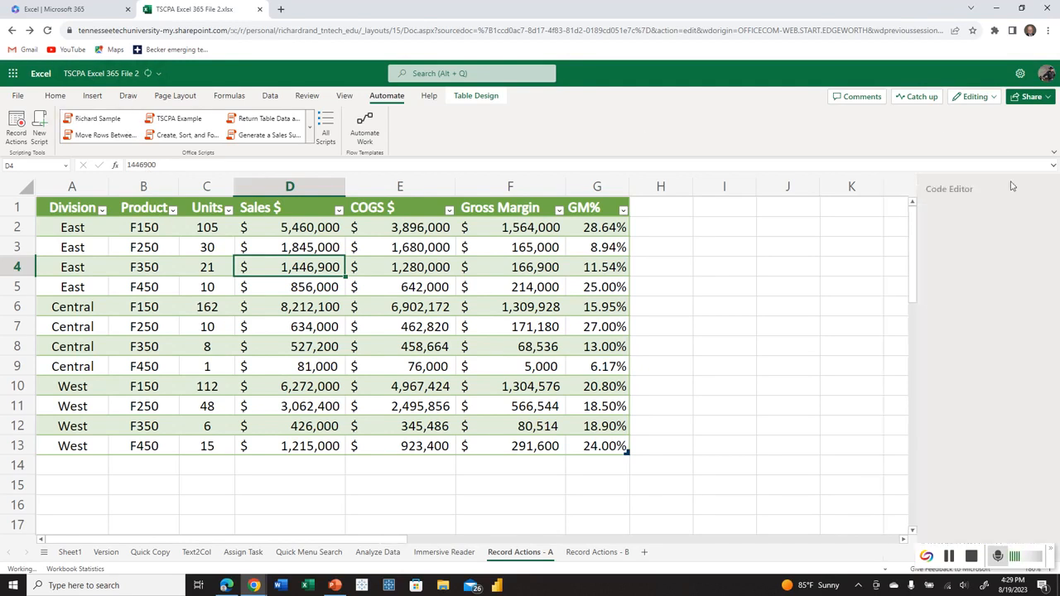
- Run the renamed "Sample" script on the North division table in the Record Actions - B sheet
{"action": "left_click", "coordinate": [604, 553]}
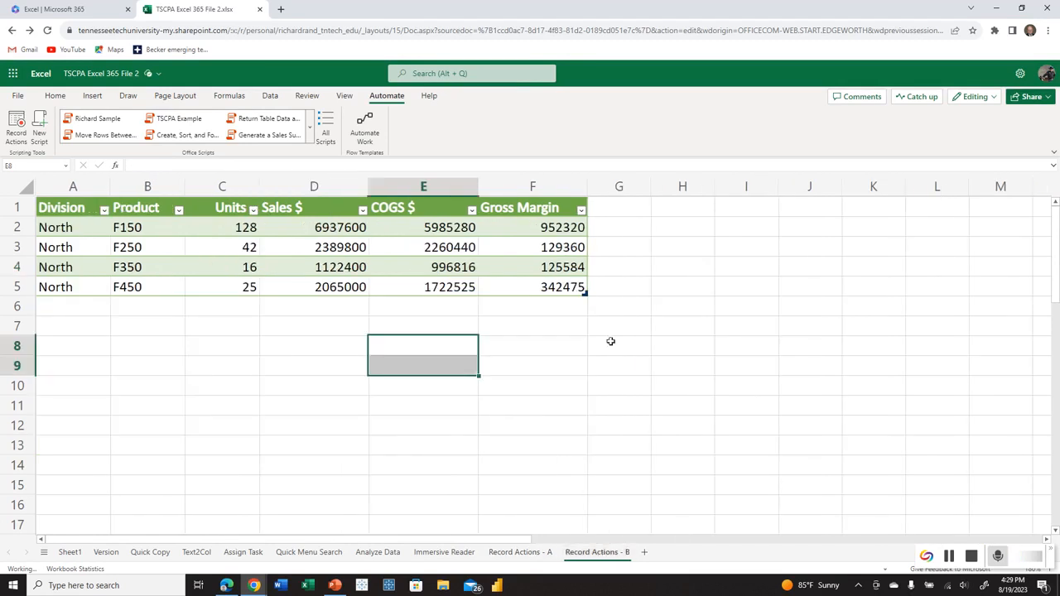
{"action": "left_click", "coordinate": [82, 221]}
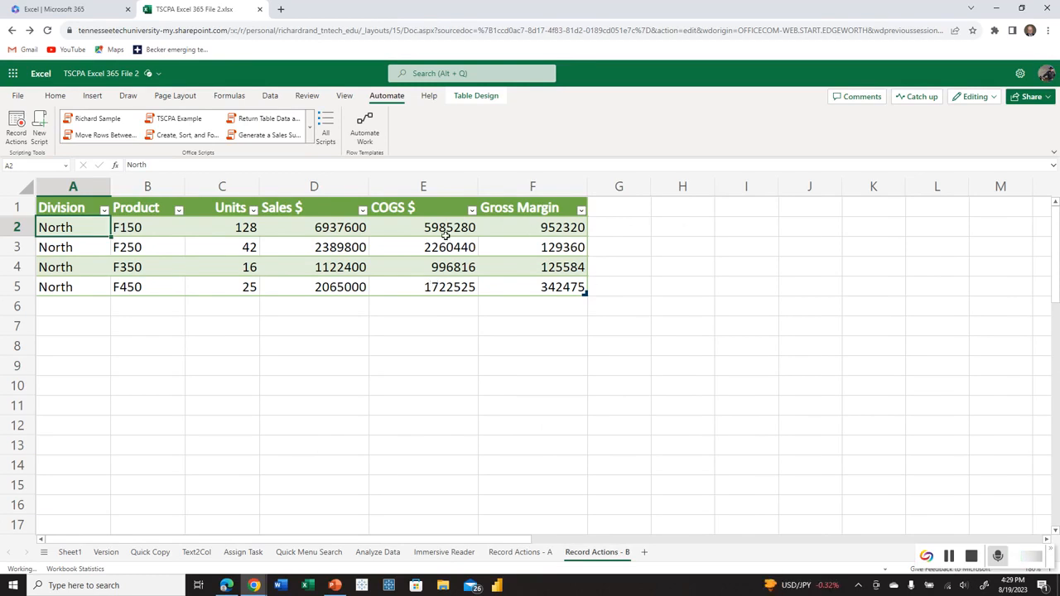
{"action": "left_click", "coordinate": [387, 246]}
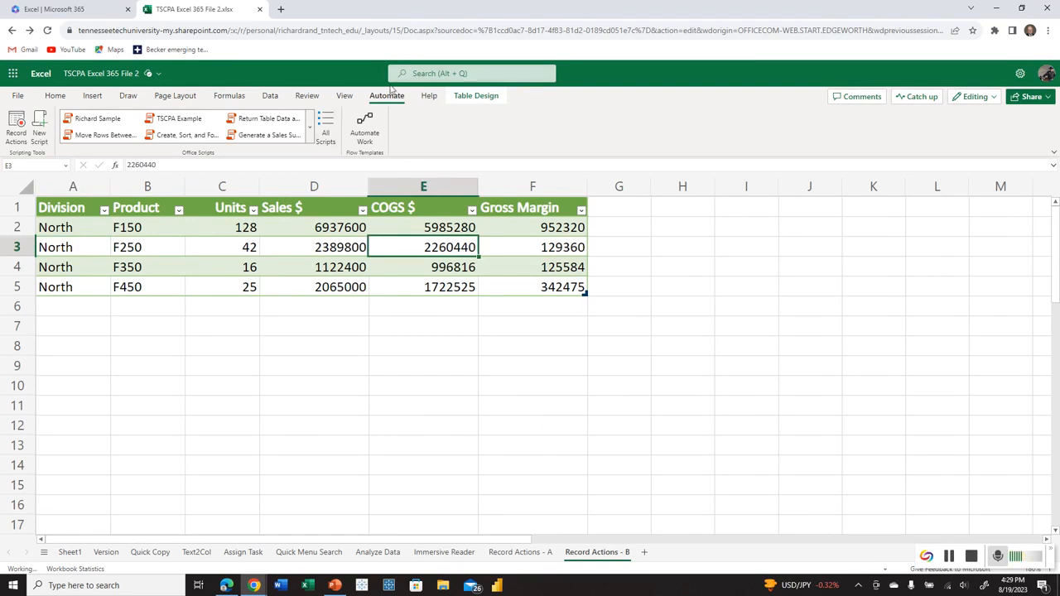
{"action": "left_click", "coordinate": [95, 119]}
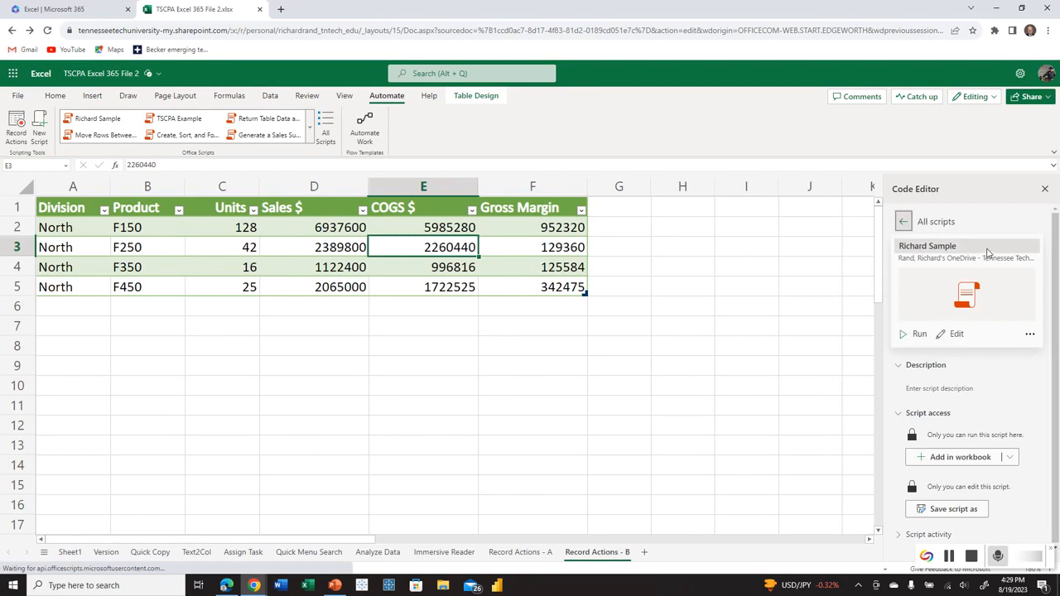
{"action": "left_click", "coordinate": [917, 334]}
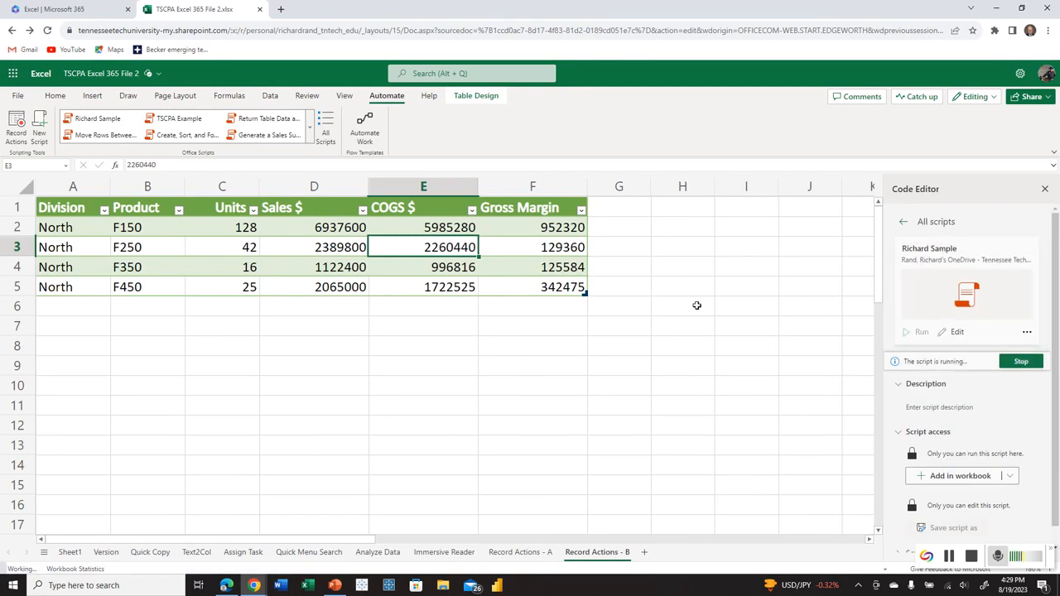